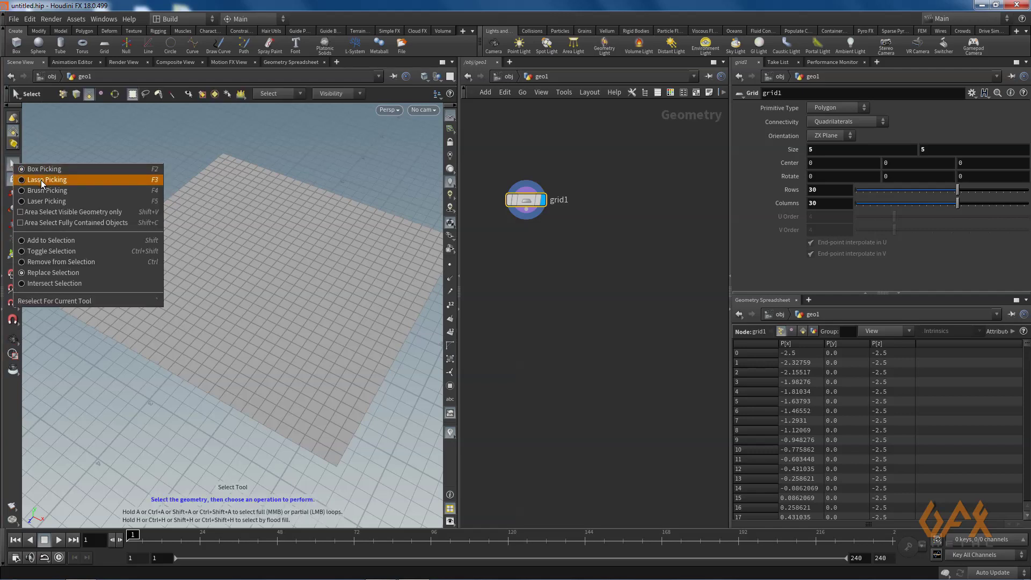
Step: Lasso-select a roughly circular patch of faces in the middle of the grid
{"action": "left_click", "coordinate": [41, 179]}
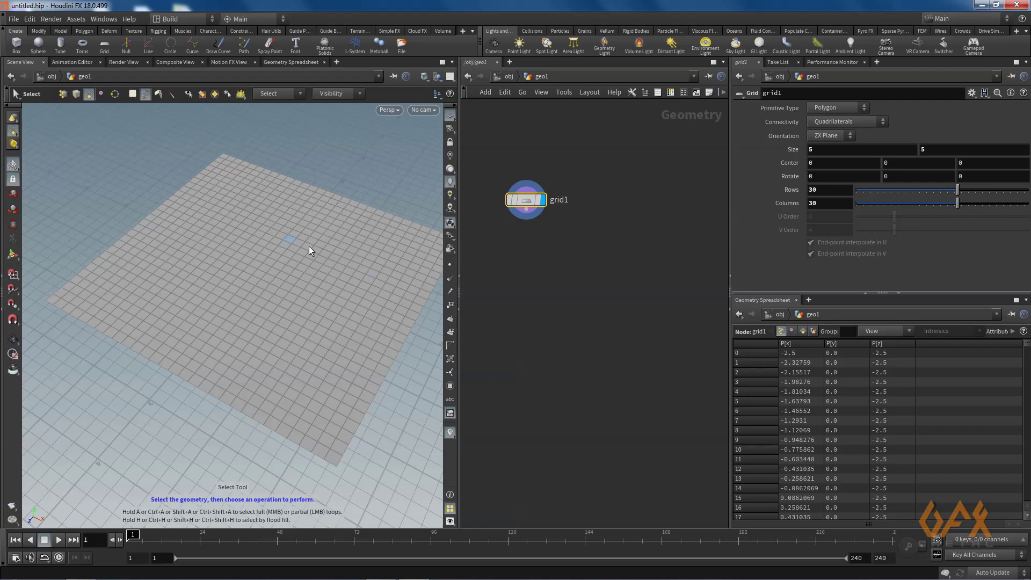
{"action": "mouse_move", "coordinate": [313, 242]}
{"action": "left_mouse_down"}
{"action": "mouse_move", "coordinate": [224, 228]}
{"action": "mouse_move", "coordinate": [230, 336]}
{"action": "mouse_move", "coordinate": [335, 297]}
{"action": "left_mouse_up"}
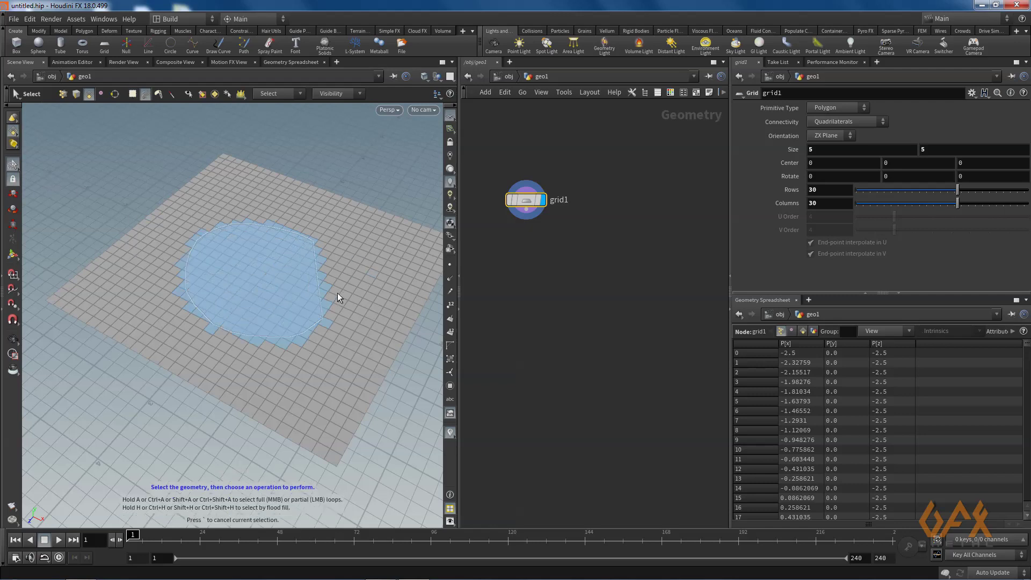
{"action": "left_click_drag", "start_coordinate": [334, 256], "coordinate": [334, 256]}
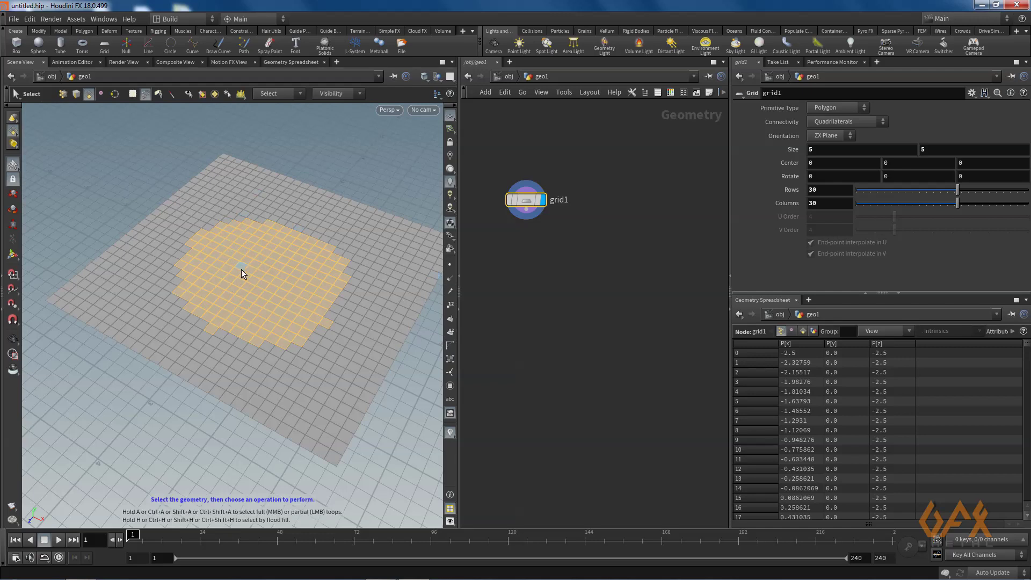
Step: Apply a PolyExtrude to the selected patch of grid faces with a distance of about 0.616
{"action": "key", "text": "Tab"}
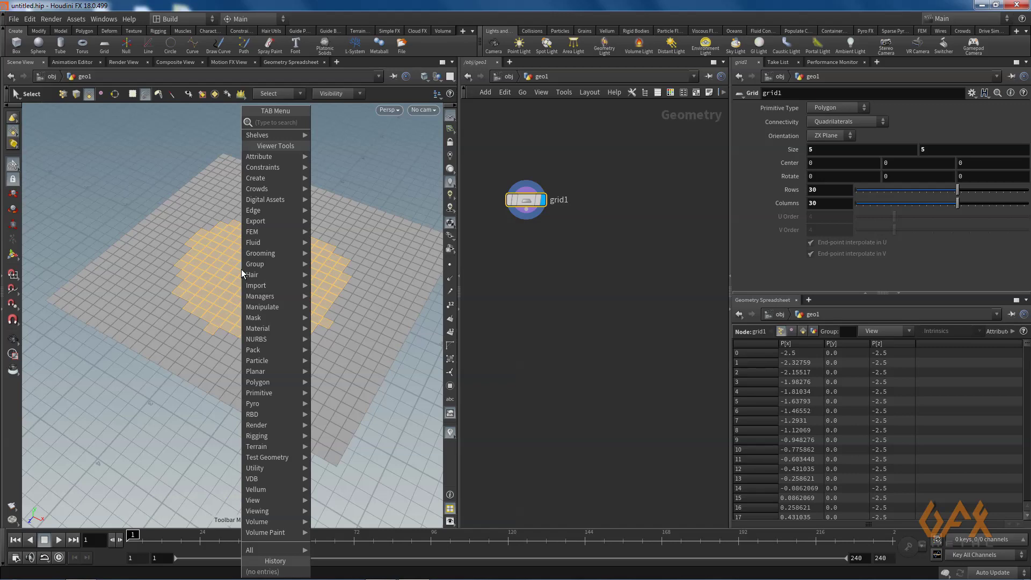
{"action": "type", "text": "polye"}
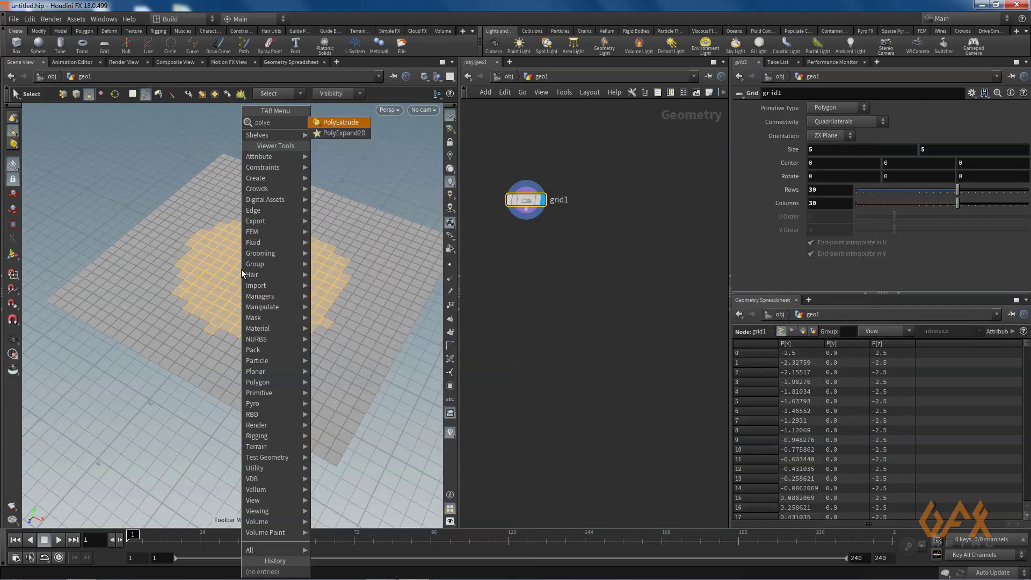
{"action": "key", "text": "Return"}
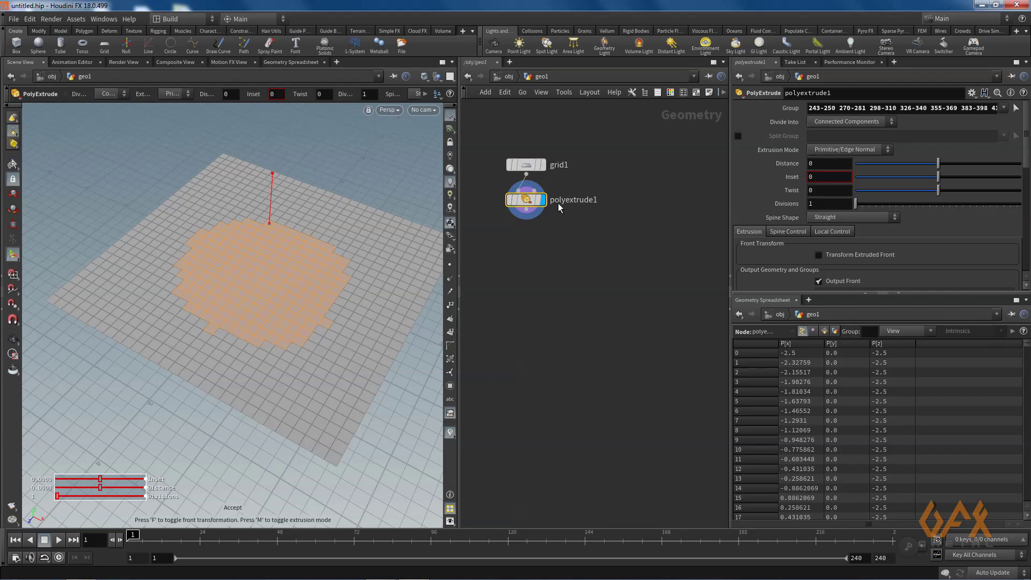
{"action": "mouse_move", "coordinate": [530, 203]}
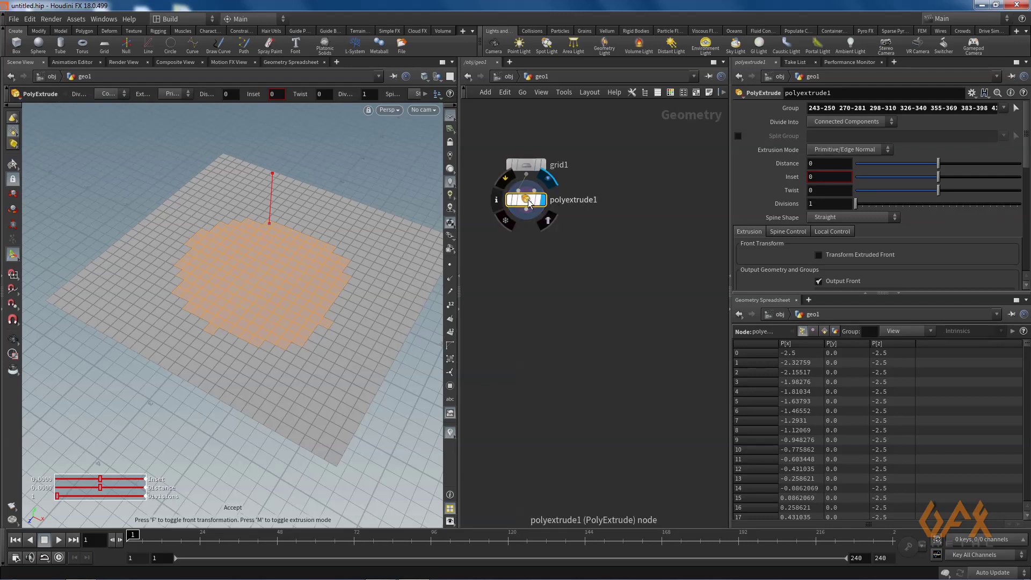
{"action": "left_click_drag", "start_coordinate": [939, 165], "coordinate": [991, 166]}
{"action": "left_click_drag", "start_coordinate": [180, 326], "coordinate": [202, 296], "text": "alt"}
{"action": "right_click_drag", "start_coordinate": [202, 297], "coordinate": [312, 300], "text": "alt"}
{"action": "left_click_drag", "start_coordinate": [311, 299], "coordinate": [227, 313]}
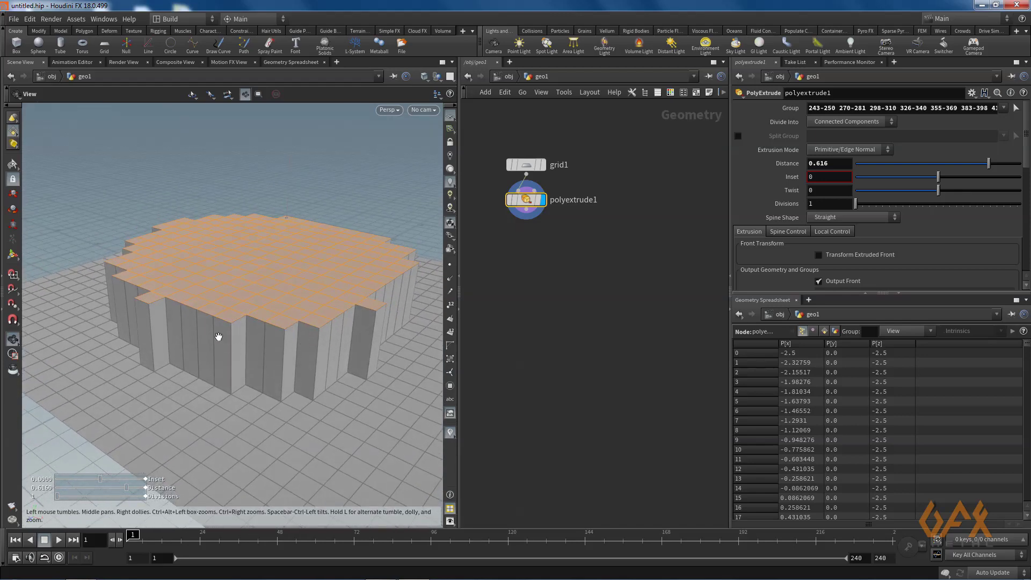
{"action": "key", "text": "Return"}
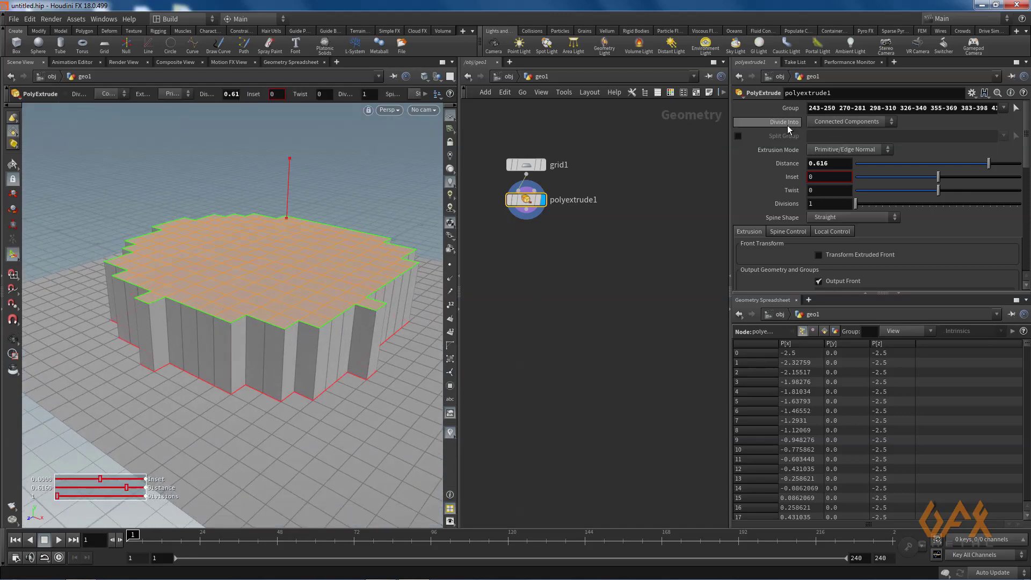
Step: Set polyextrude1 to divide the extrusion into Individual Elements
{"action": "left_click", "coordinate": [855, 122]}
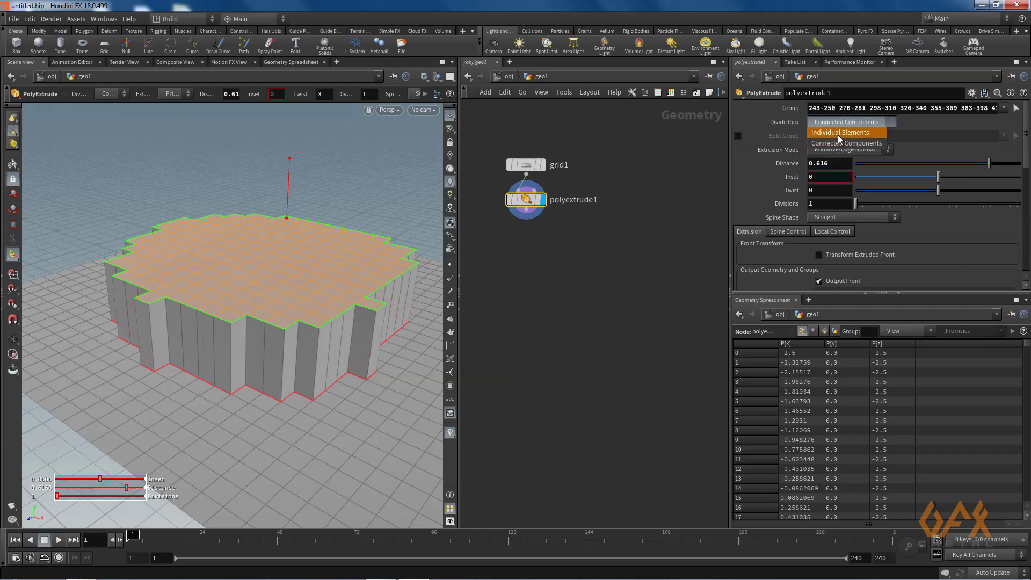
{"action": "left_click", "coordinate": [265, 267]}
{"action": "key", "text": "space"}
{"action": "left_click_drag", "start_coordinate": [196, 382], "coordinate": [239, 301]}
{"action": "key", "text": "Return"}
{"action": "left_click", "coordinate": [851, 122]}
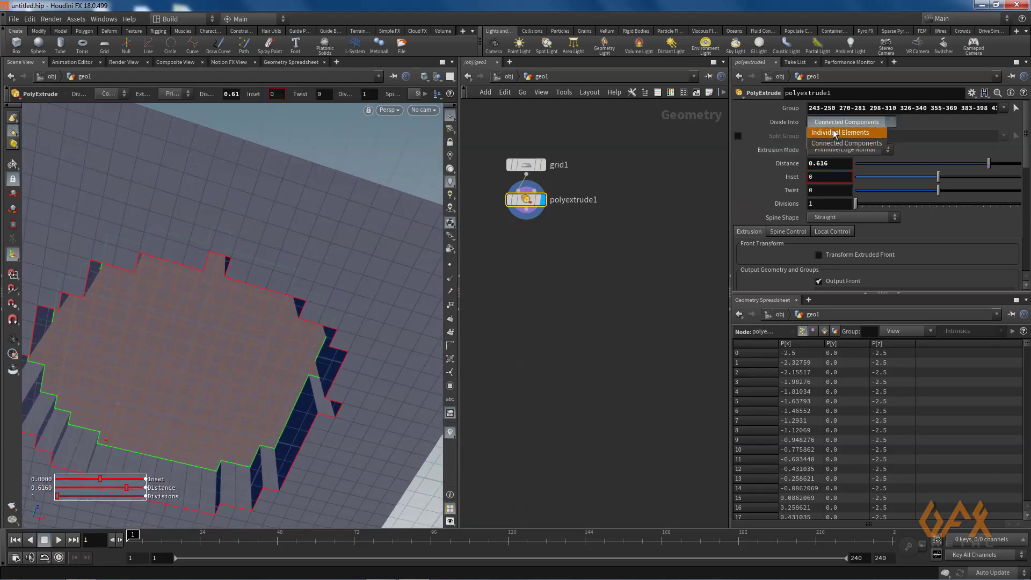
{"action": "left_click", "coordinate": [835, 132]}
{"action": "key", "text": "Escape"}
{"action": "left_click_drag", "start_coordinate": [204, 346], "coordinate": [204, 311]}
{"action": "right_click_drag", "start_coordinate": [205, 311], "coordinate": [177, 311]}
{"action": "left_click_drag", "start_coordinate": [269, 360], "coordinate": [215, 368]}
{"action": "middle_click_drag", "start_coordinate": [215, 368], "coordinate": [257, 365]}
{"action": "key", "text": "Return"}
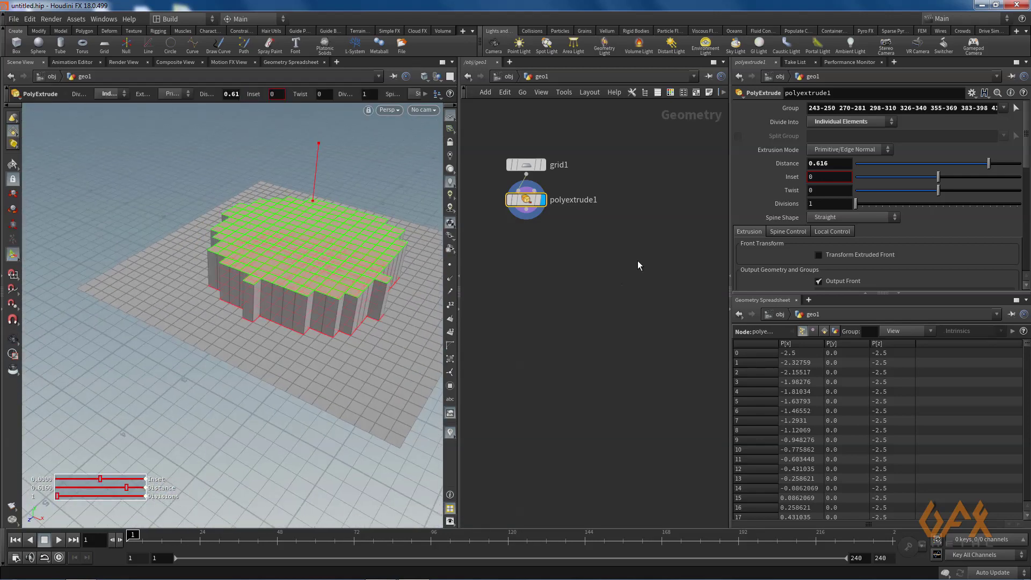
Step: Enable the Side Group output on polyextrude1, keeping the group name extrudeSide, and inspect the extruded sides
{"action": "left_click_drag", "start_coordinate": [1027, 118], "coordinate": [1027, 163]}
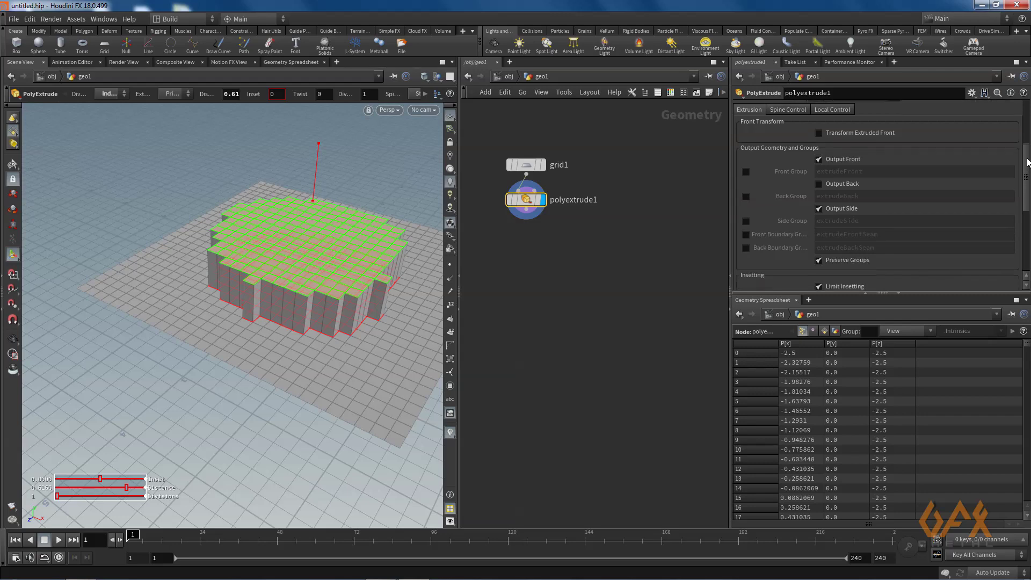
{"action": "left_click", "coordinate": [746, 221]}
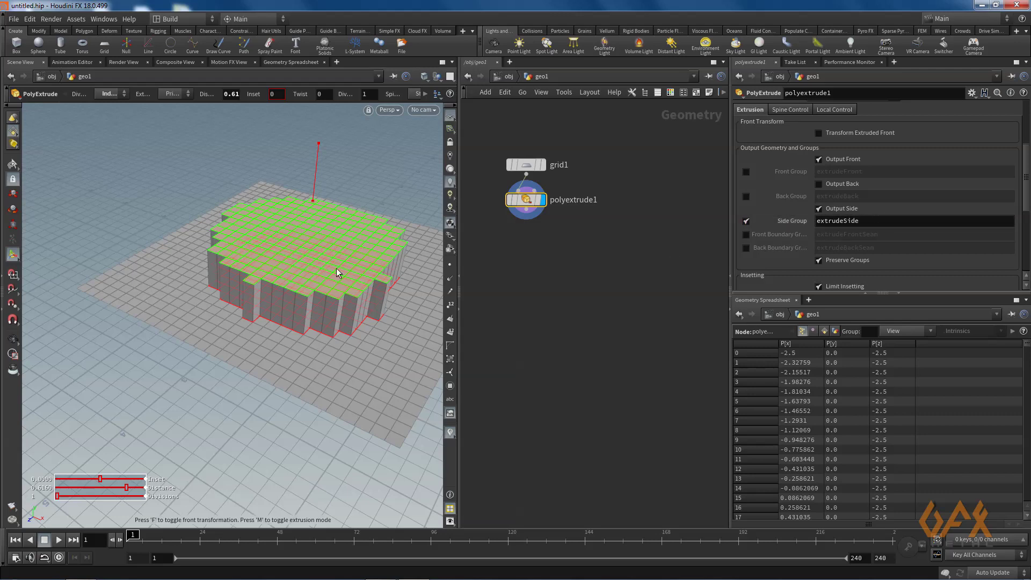
{"action": "key", "text": "Escape"}
{"action": "left_click_drag", "start_coordinate": [269, 299], "coordinate": [220, 278]}
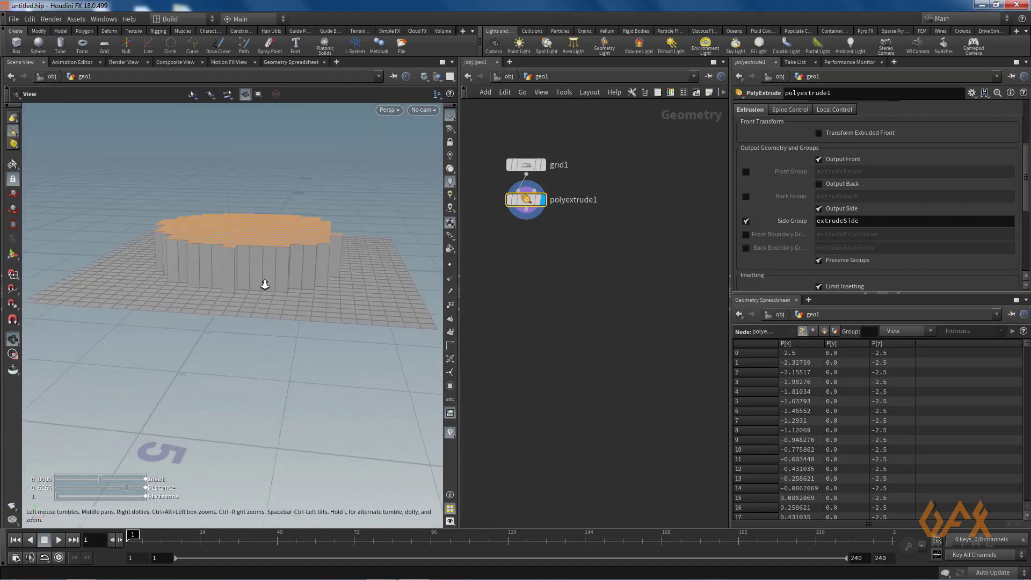
{"action": "right_click_drag", "start_coordinate": [240, 281], "coordinate": [384, 272]}
{"action": "left_click_drag", "start_coordinate": [333, 300], "coordinate": [190, 259]}
{"action": "key", "text": "Return"}
{"action": "key", "text": "Escape"}
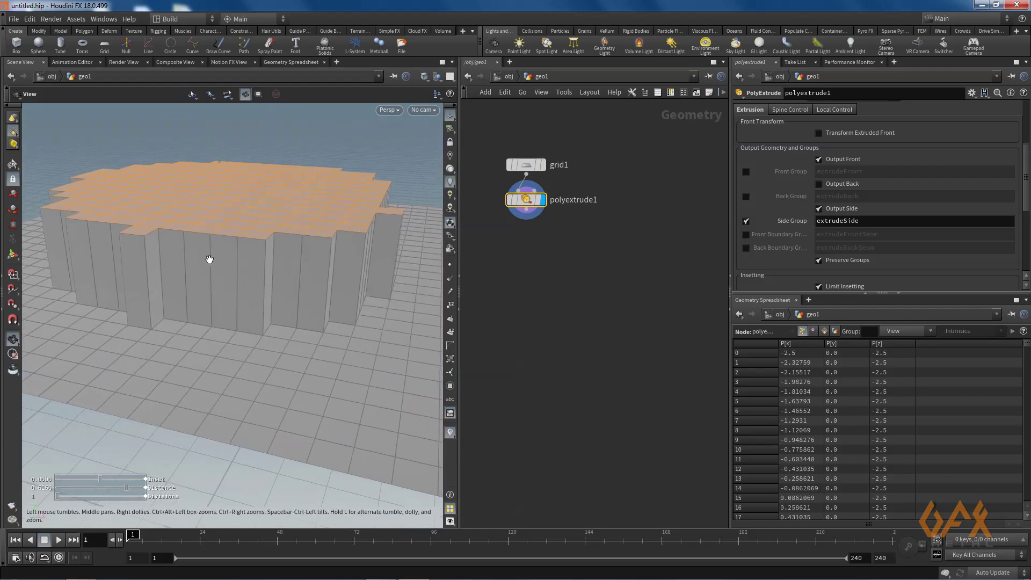
{"action": "key", "text": "Return"}
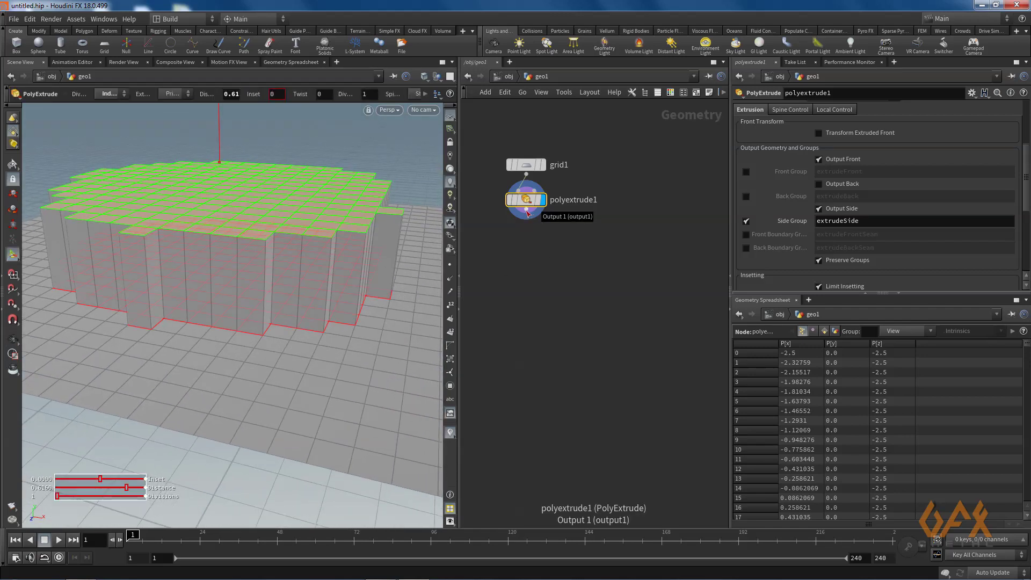
Step: Connect a Blast node to the output of polyextrude1 and make it the displayed node
{"action": "left_click", "coordinate": [528, 213]}
{"action": "type", "text": "blast"}
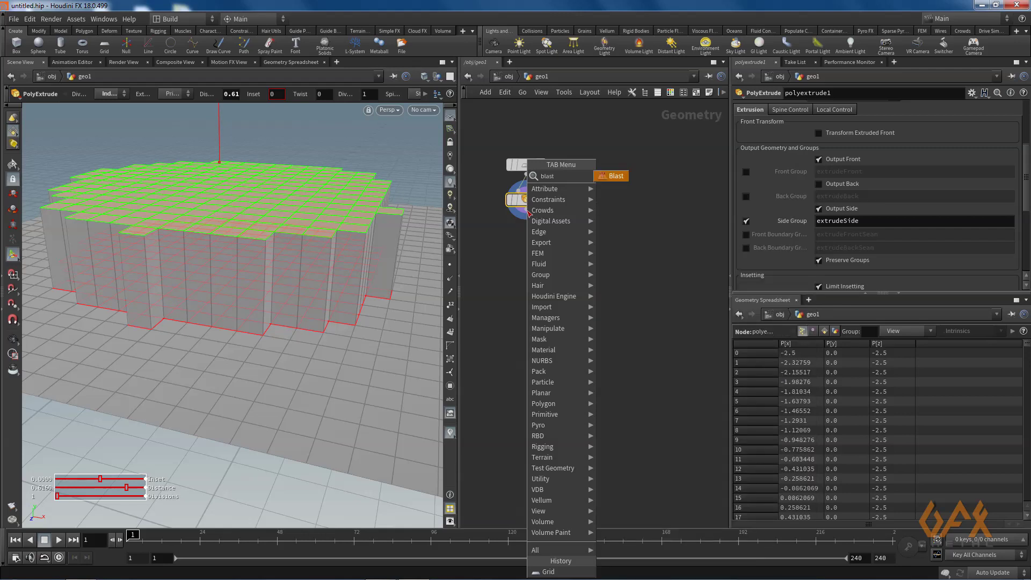
{"action": "key", "text": "Return"}
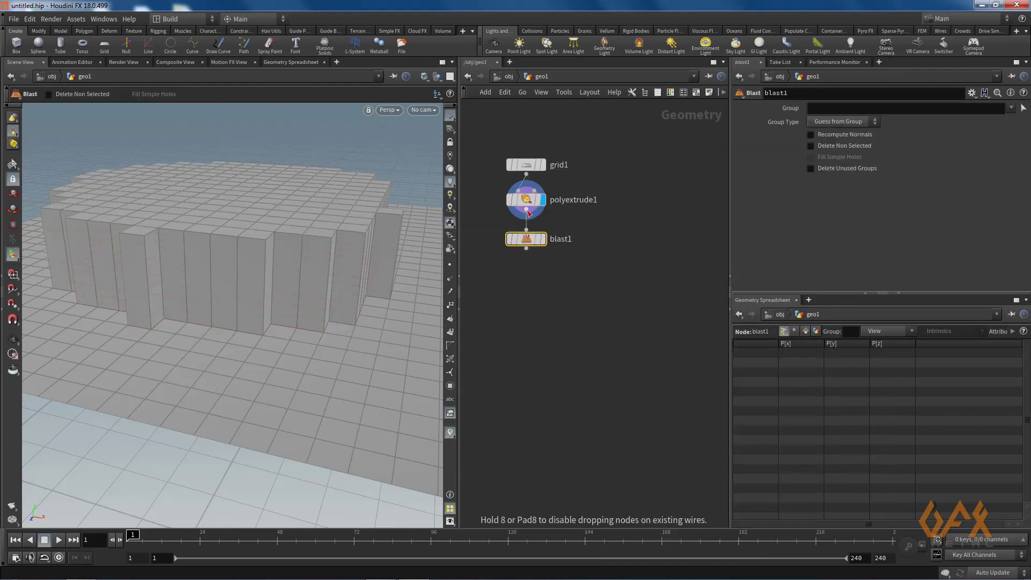
{"action": "left_click", "coordinate": [528, 213]}
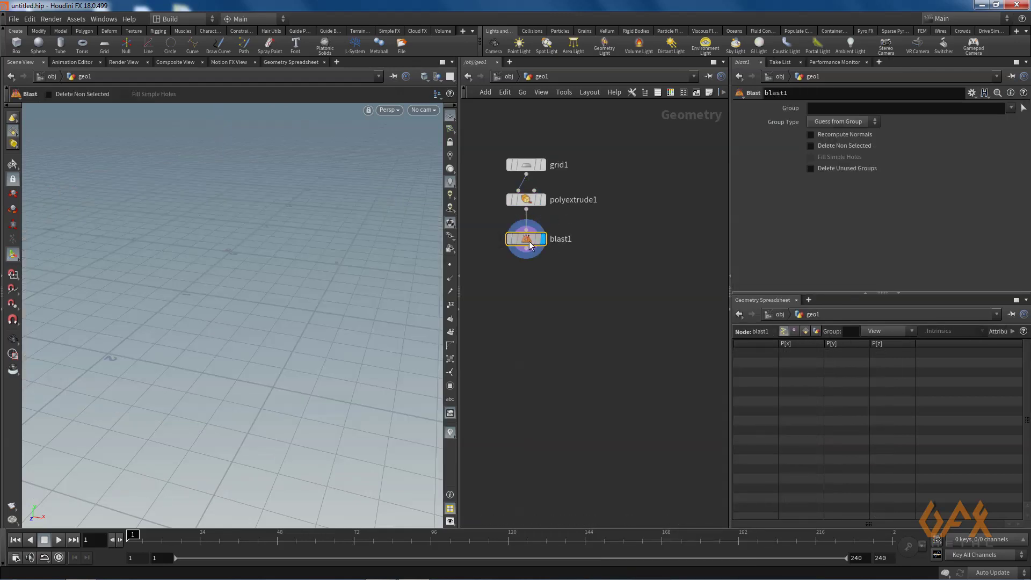
Step: Set the Blast node's group to extrudeSide to delete the side faces of the extrusion
{"action": "left_click", "coordinate": [1011, 108]}
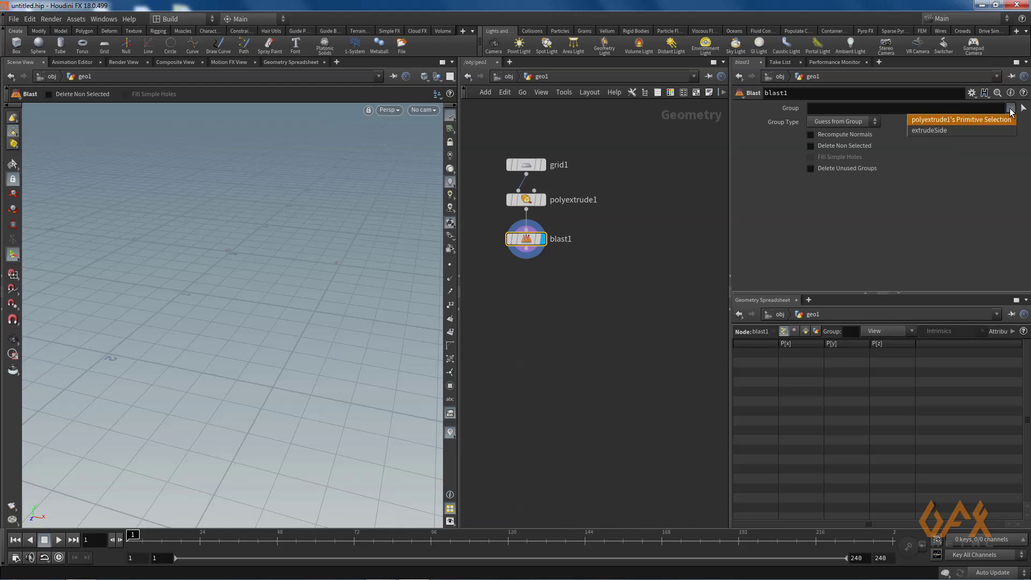
{"action": "left_click", "coordinate": [945, 131]}
{"action": "key", "text": "Escape"}
{"action": "left_click_drag", "start_coordinate": [240, 257], "coordinate": [318, 242]}
{"action": "left_click_drag", "start_coordinate": [274, 271], "coordinate": [322, 255]}
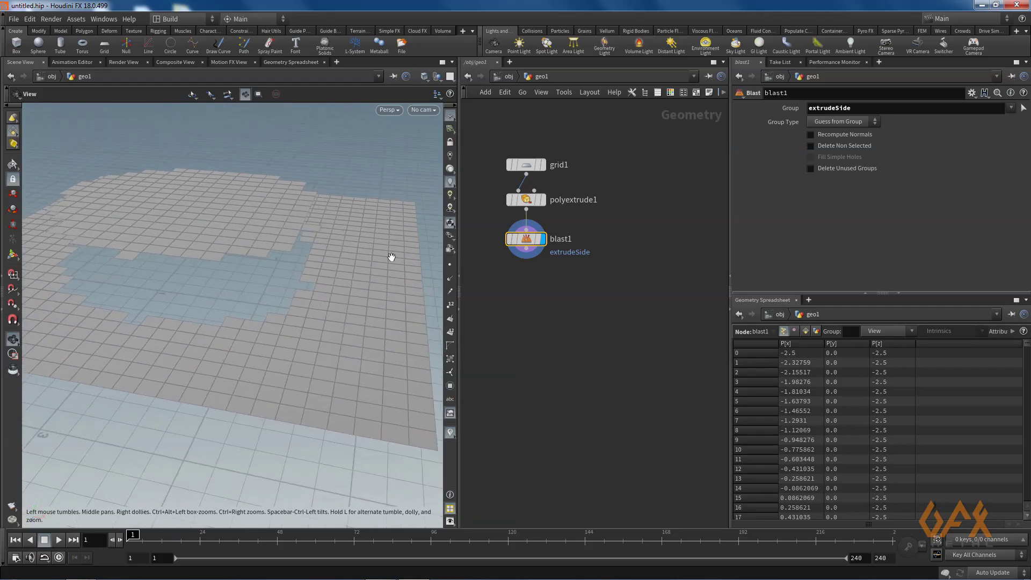
Step: Append a second PolyExtrude node after blast1, display it, and set its distance to about -0.081
{"action": "key", "text": "Tab"}
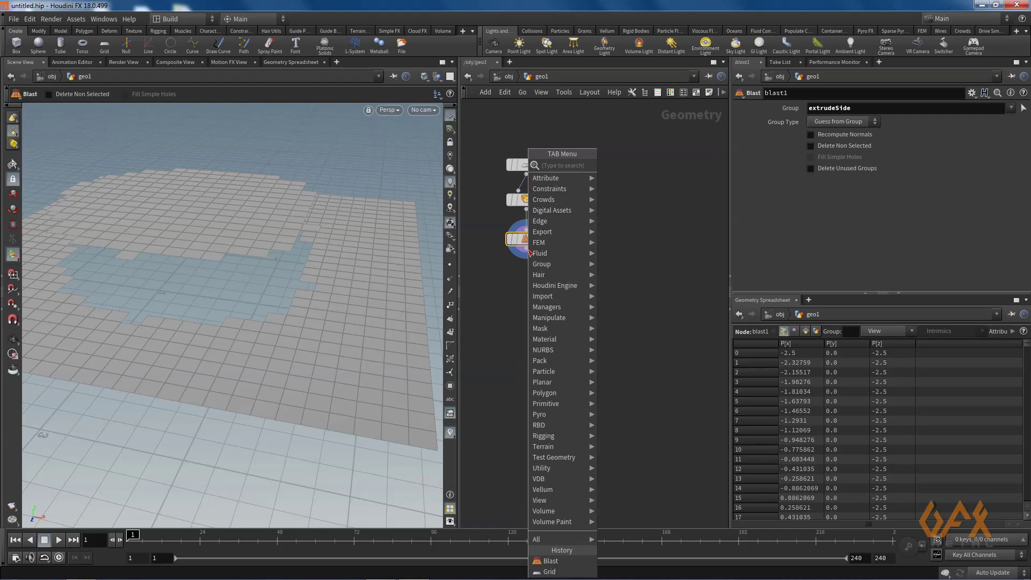
{"action": "type", "text": "polye"}
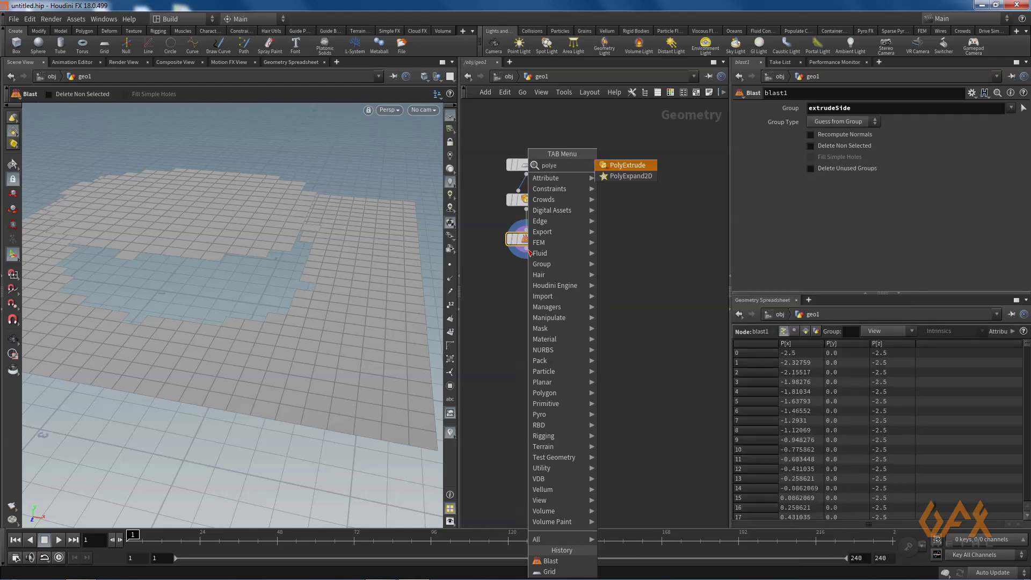
{"action": "key", "text": "Return"}
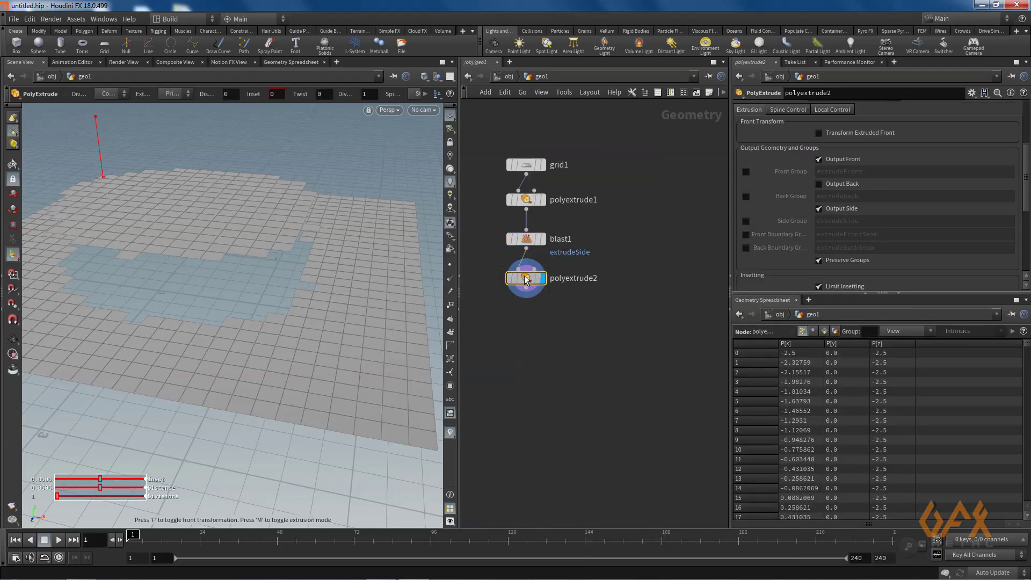
{"action": "scroll", "coordinate": [869, 176], "scroll_direction": "up", "scroll_amount": 3}
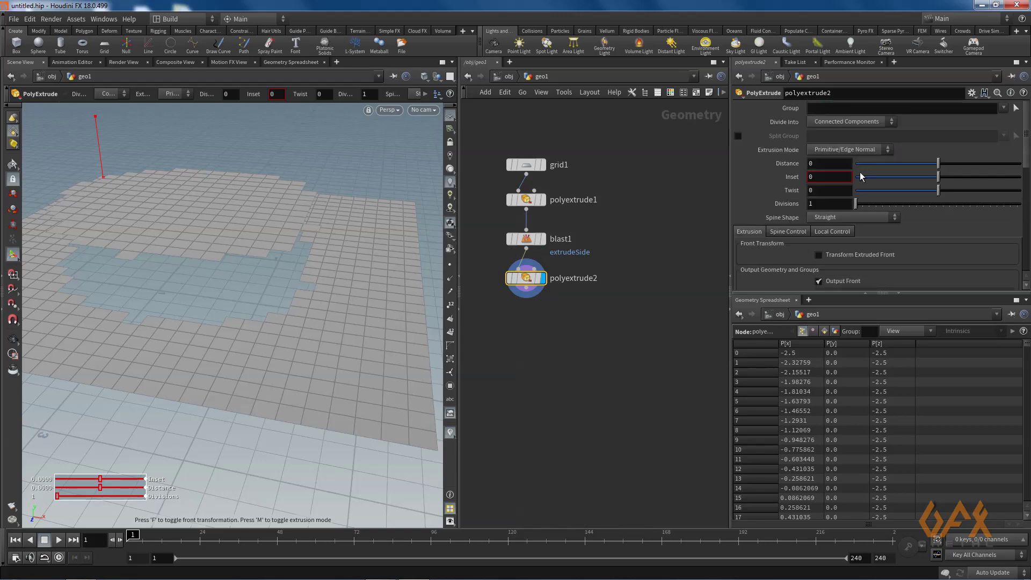
{"action": "left_click_drag", "start_coordinate": [939, 167], "coordinate": [932, 167]}
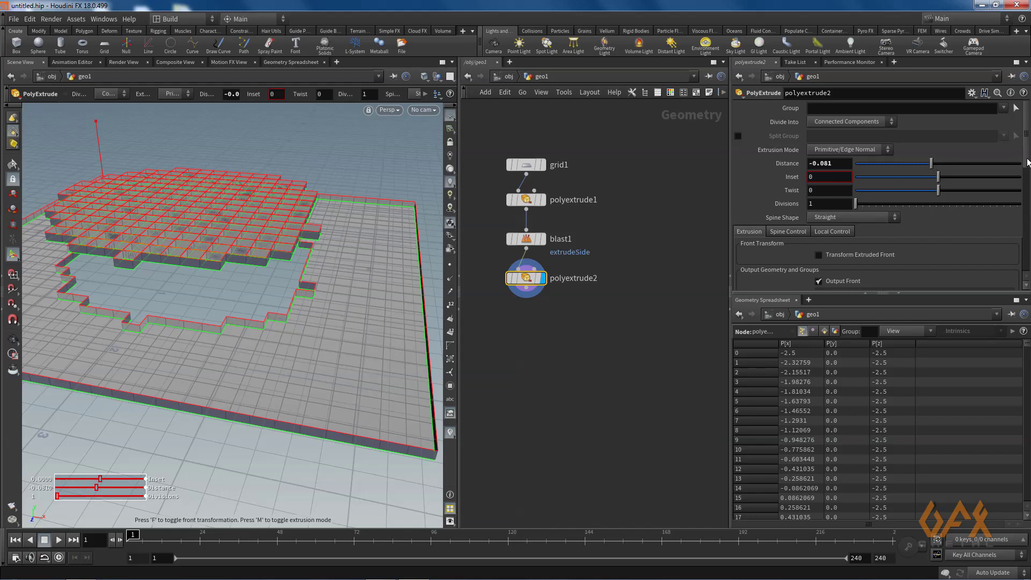
Step: Enable Output Back on polyextrude2 to close the thickened pieces, and inspect the geometry from several angles
{"action": "scroll", "coordinate": [1022, 134], "scroll_direction": "down", "scroll_amount": 4}
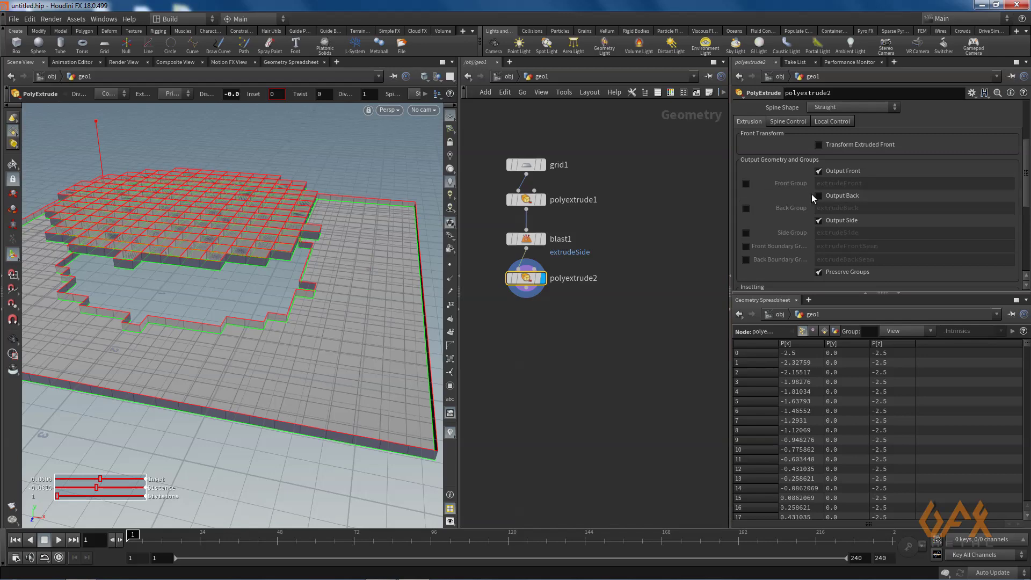
{"action": "left_click", "coordinate": [819, 195]}
{"action": "left_click_drag", "start_coordinate": [304, 349], "coordinate": [344, 301]}
{"action": "key", "text": "Return"}
{"action": "scroll", "coordinate": [811, 179], "scroll_direction": "up", "scroll_amount": 5}
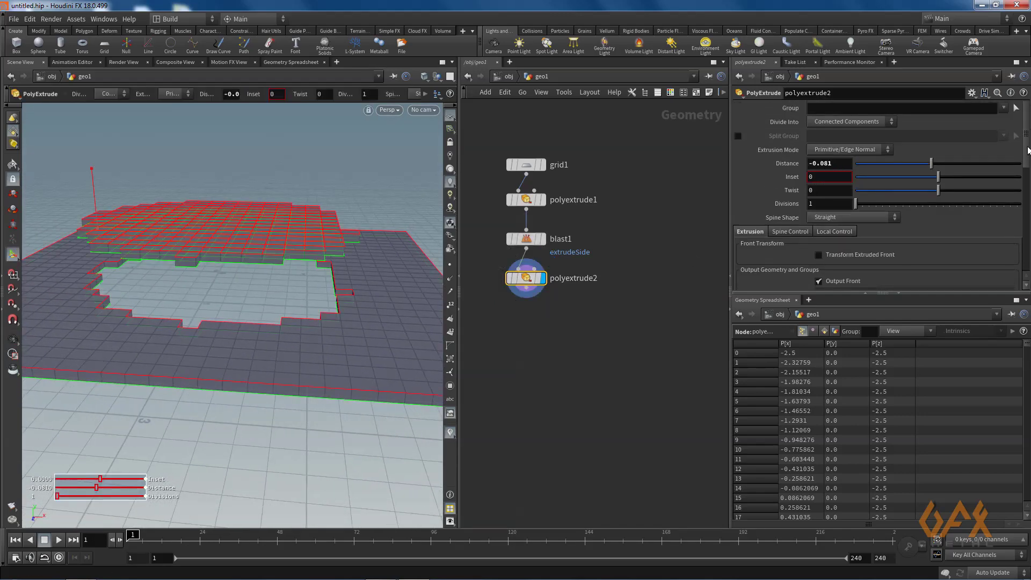
{"action": "scroll", "coordinate": [1027, 151], "scroll_direction": "down", "scroll_amount": 5}
{"action": "key", "text": "Escape"}
{"action": "mouse_move", "coordinate": [178, 305]}
{"action": "left_mouse_down"}
{"action": "mouse_move", "coordinate": [222, 313]}
{"action": "mouse_move", "coordinate": [185, 322]}
{"action": "mouse_move", "coordinate": [161, 306]}
{"action": "mouse_move", "coordinate": [147, 322]}
{"action": "mouse_move", "coordinate": [166, 318]}
{"action": "left_mouse_up"}
{"action": "key", "text": "Return"}
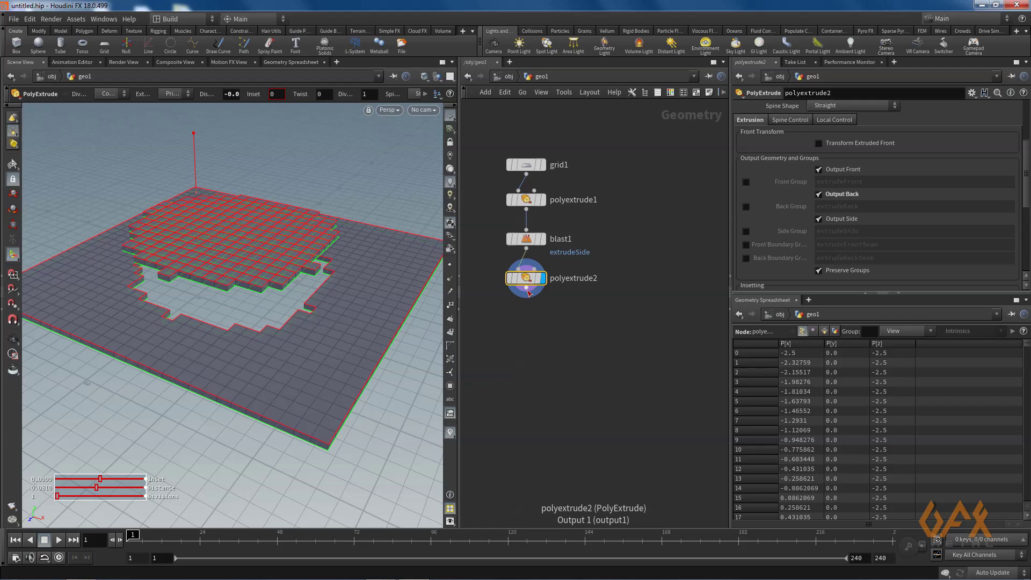
Step: Append a Reverse node after polyextrude2 and display it to flip the face normals
{"action": "key", "text": "Tab"}
{"action": "type", "text": "rever"}
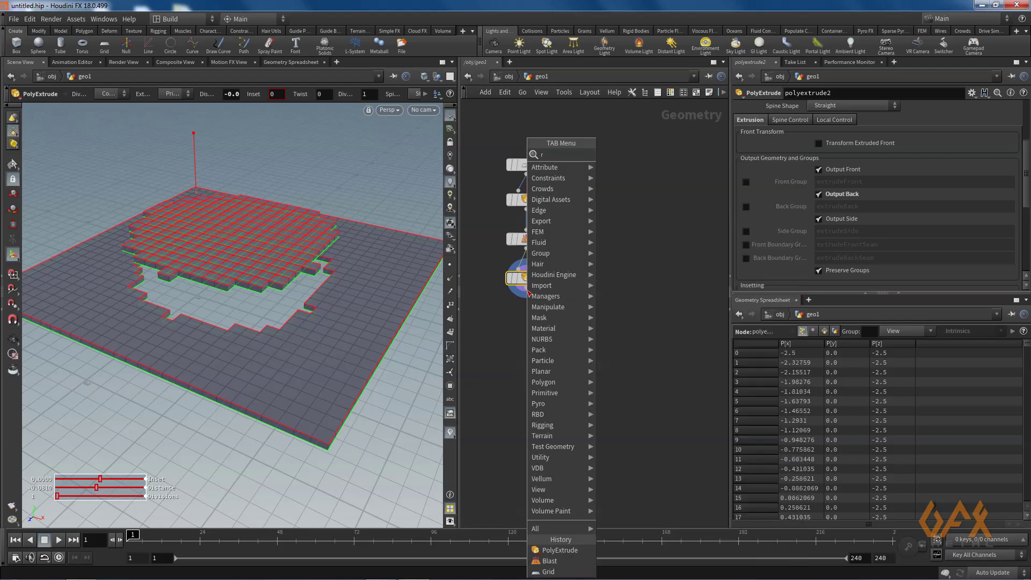
{"action": "key", "text": "Return"}
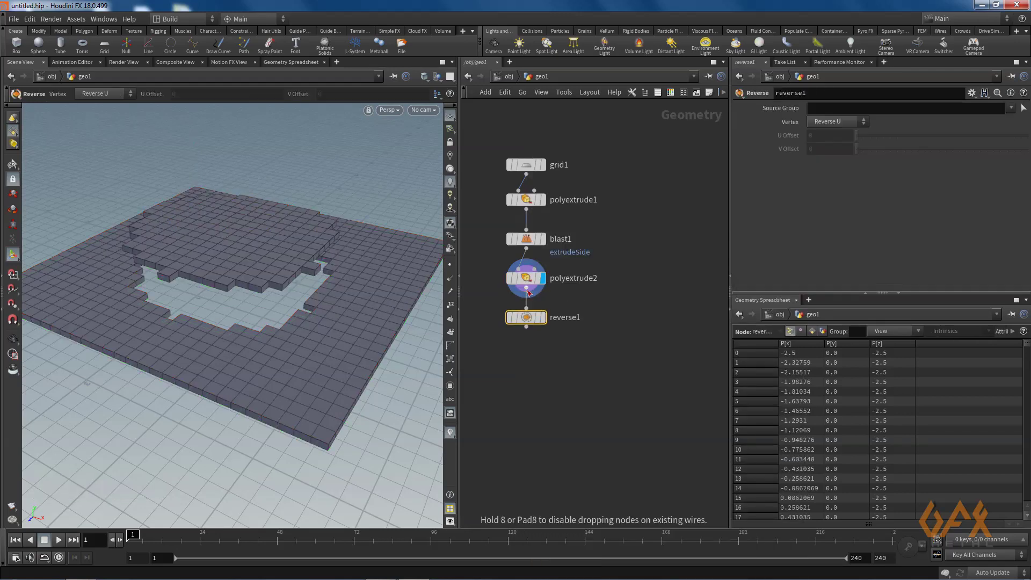
{"action": "left_click", "coordinate": [543, 318]}
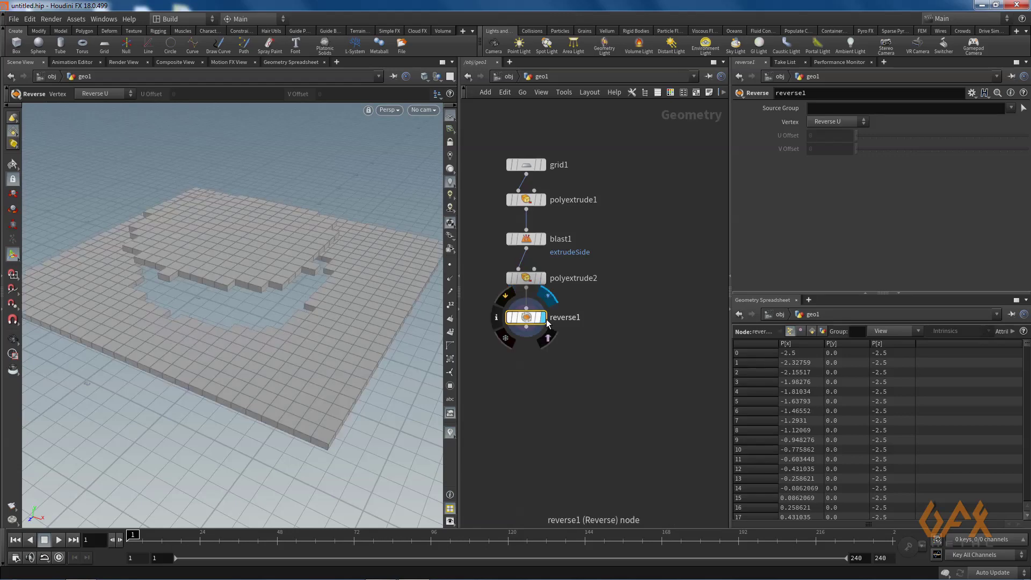
{"action": "key", "text": "Escape"}
{"action": "left_click_drag", "start_coordinate": [170, 296], "coordinate": [210, 304]}
{"action": "right_click_drag", "start_coordinate": [269, 306], "coordinate": [334, 304]}
{"action": "left_click_drag", "start_coordinate": [333, 304], "coordinate": [244, 323]}
{"action": "key", "text": "Return"}
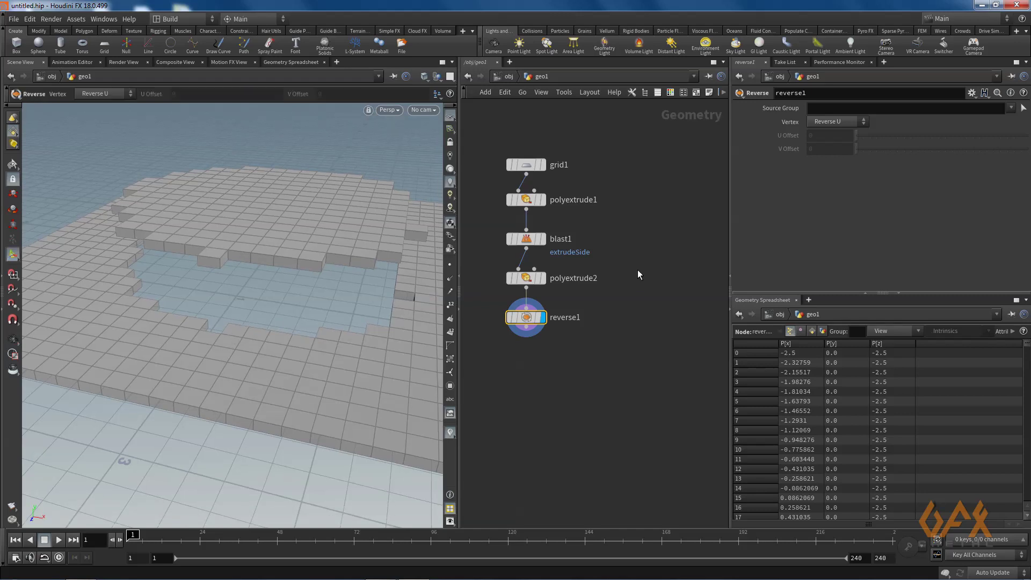
{"action": "middle_click_drag", "start_coordinate": [492, 258], "coordinate": [580, 272]}
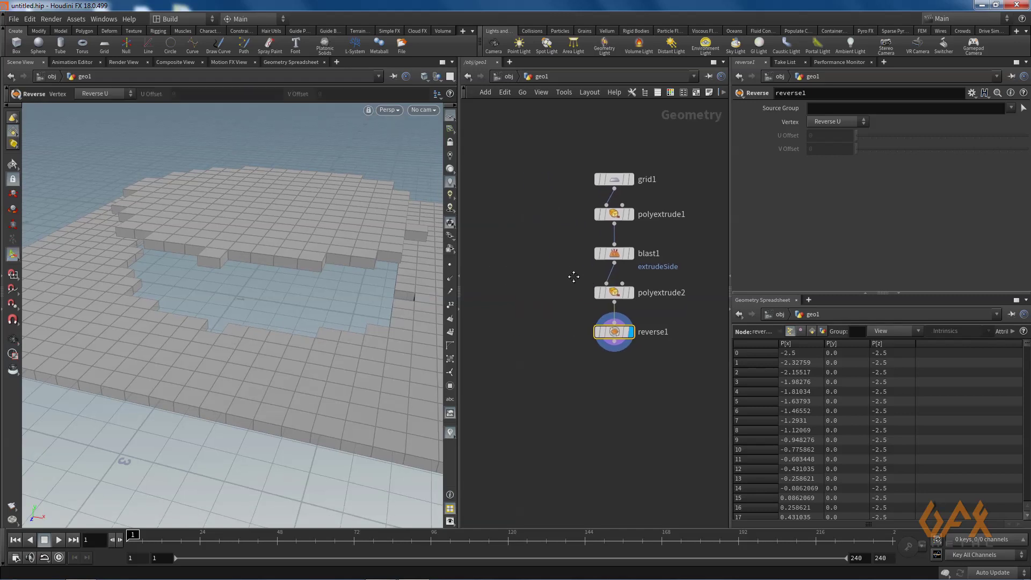
Step: Set the distance of polyextrude1 to about 0.59
{"action": "left_click", "coordinate": [608, 215]}
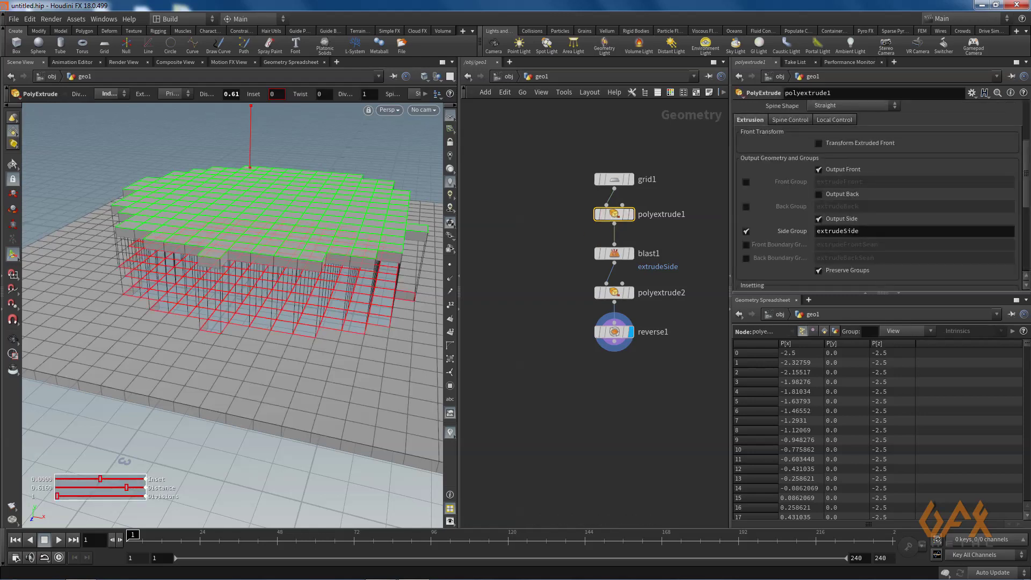
{"action": "left_click_drag", "start_coordinate": [1025, 170], "coordinate": [1026, 119]}
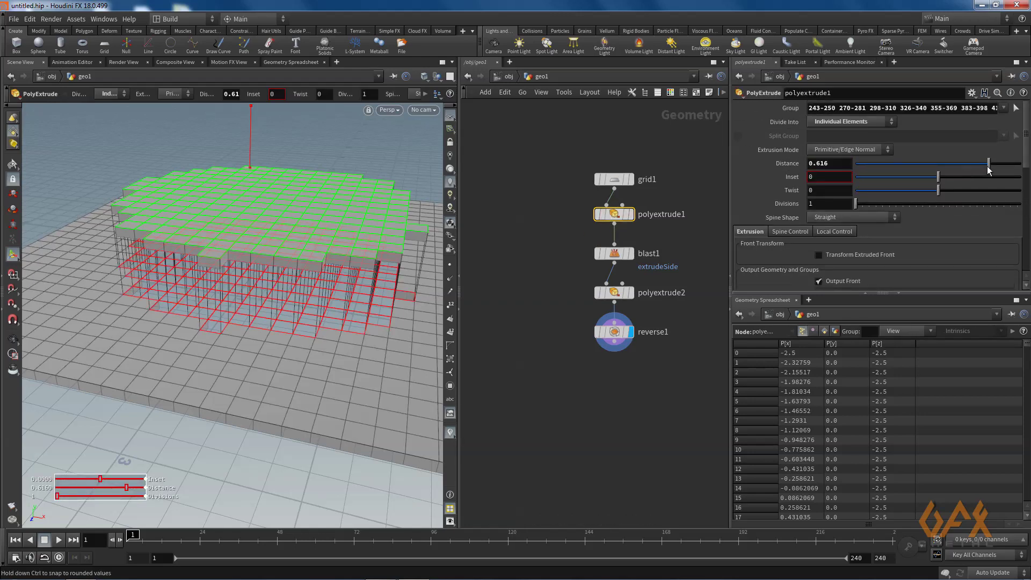
{"action": "mouse_move", "coordinate": [990, 170]}
{"action": "left_mouse_down"}
{"action": "mouse_move", "coordinate": [964, 171]}
{"action": "mouse_move", "coordinate": [1008, 168]}
{"action": "mouse_move", "coordinate": [986, 168]}
{"action": "left_mouse_up"}
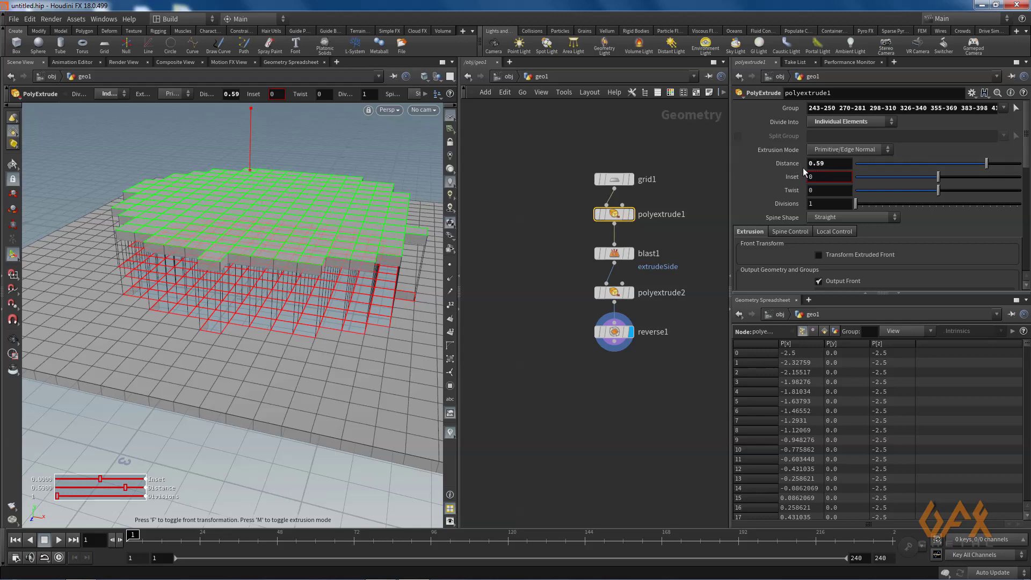
Step: Enable the Distance Scale local attribute on polyextrude1, using zscale as its attribute name
{"action": "left_click_drag", "start_coordinate": [1027, 143], "coordinate": [1028, 165]}
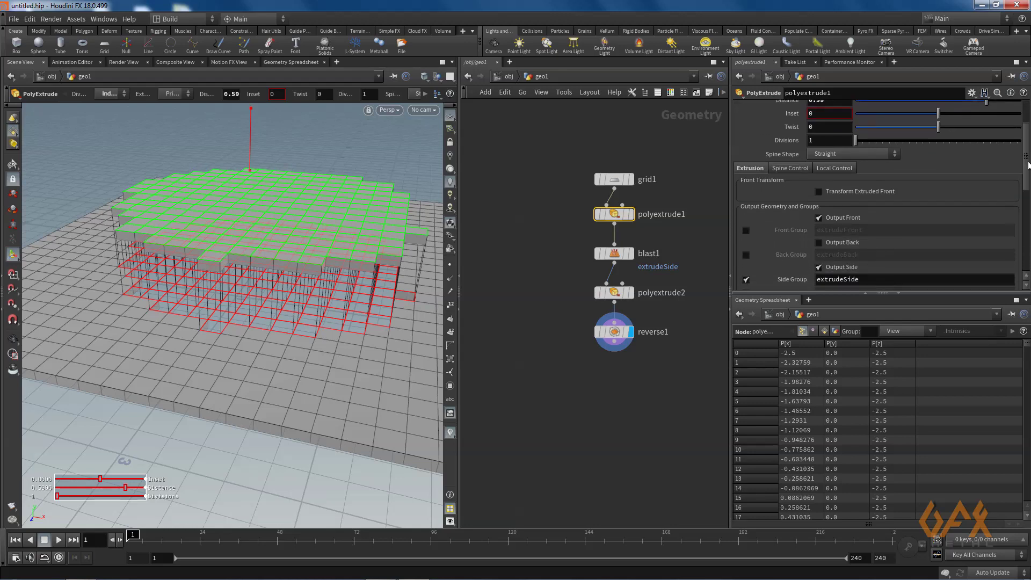
{"action": "left_click", "coordinate": [836, 167]}
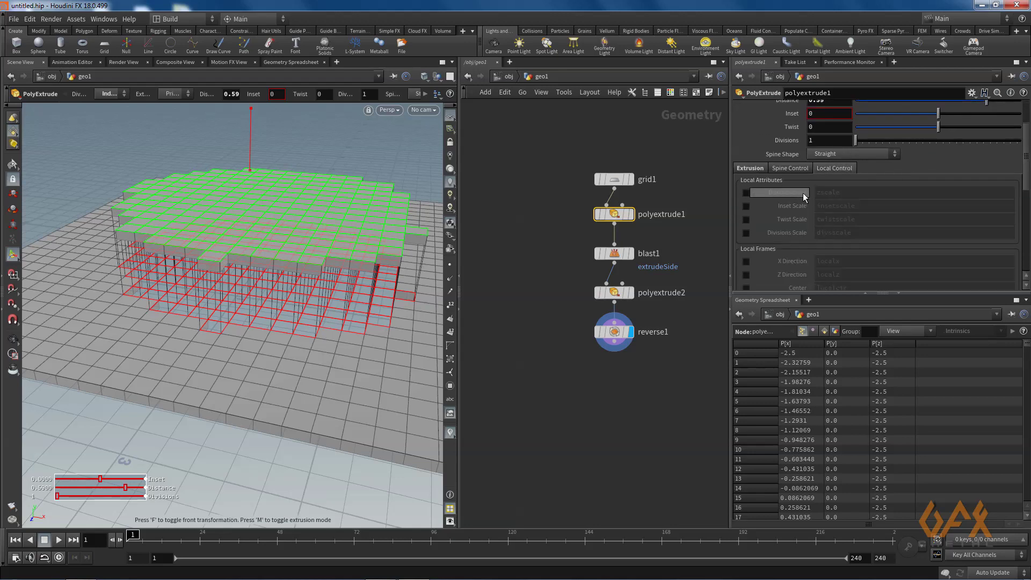
{"action": "left_click", "coordinate": [746, 193]}
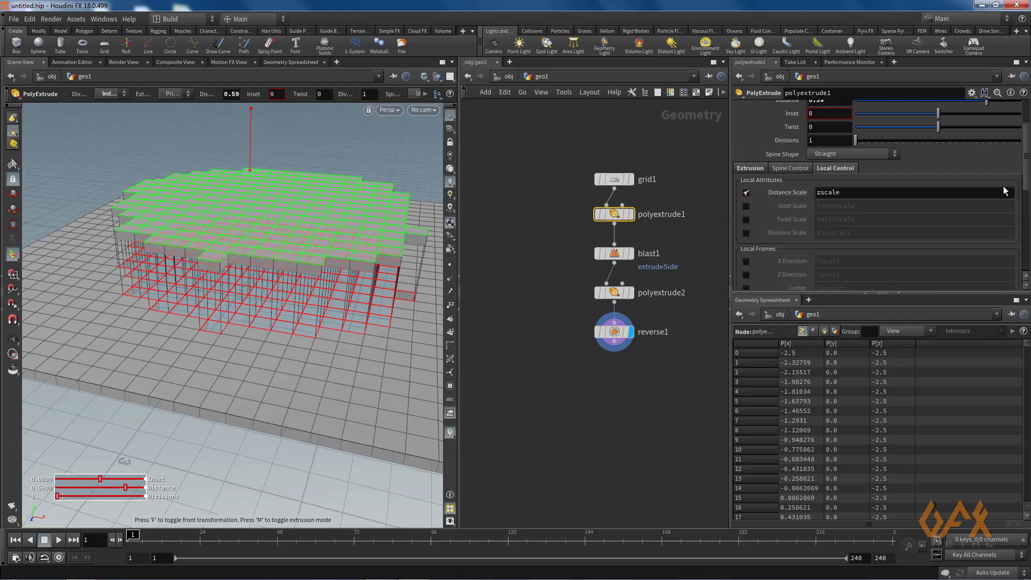
{"action": "left_click_drag", "start_coordinate": [1028, 175], "coordinate": [1027, 151]}
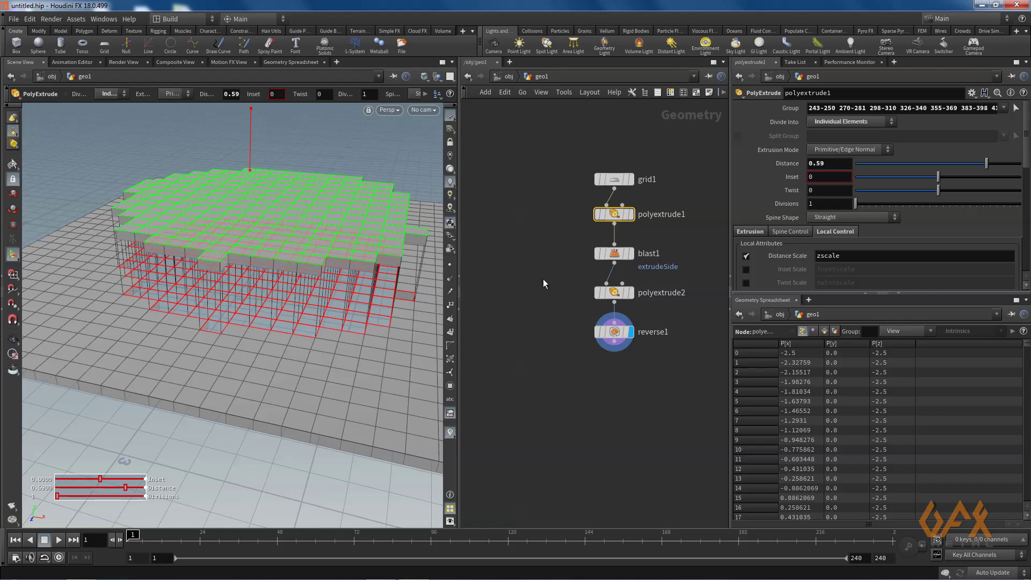
Step: Move grid1 up to make room and insert an Attribute Create node between it and polyextrude1
{"action": "middle_click_drag", "start_coordinate": [527, 271], "coordinate": [501, 341]}
{"action": "left_click_drag", "start_coordinate": [589, 248], "coordinate": [579, 171]}
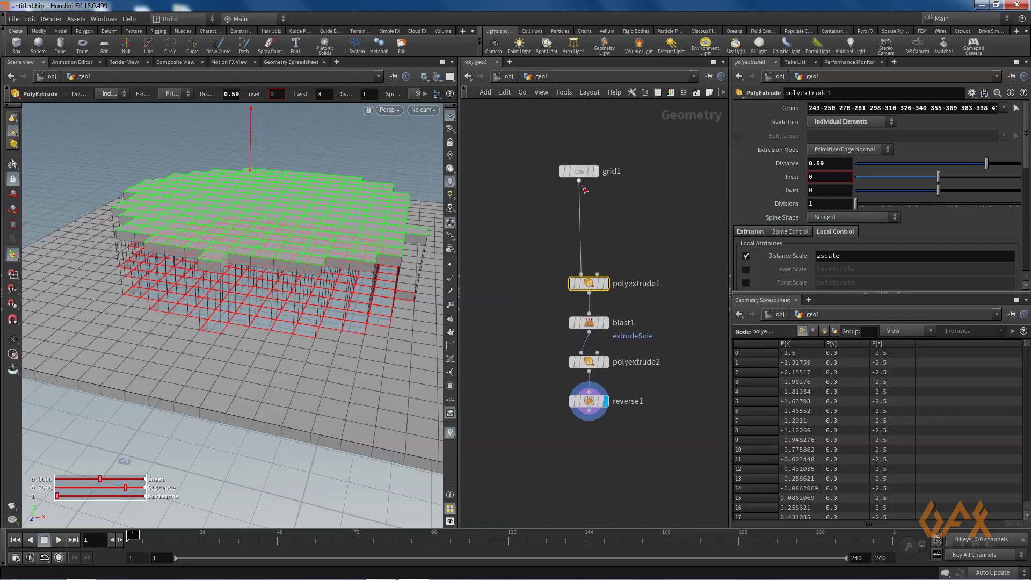
{"action": "key", "text": "Tab"}
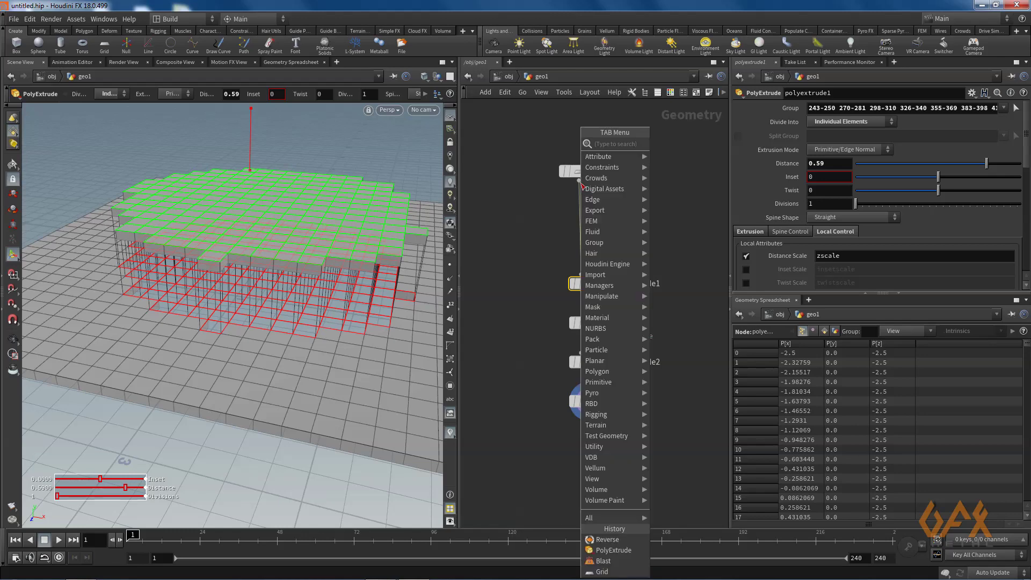
{"action": "type", "text": "create"}
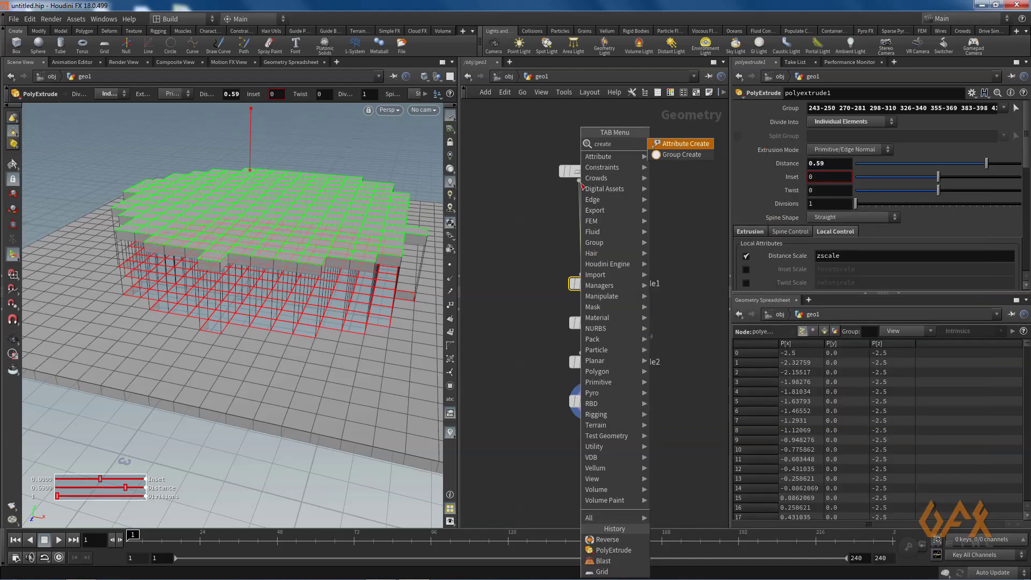
{"action": "key", "text": "Return"}
{"action": "left_click", "coordinate": [582, 185]}
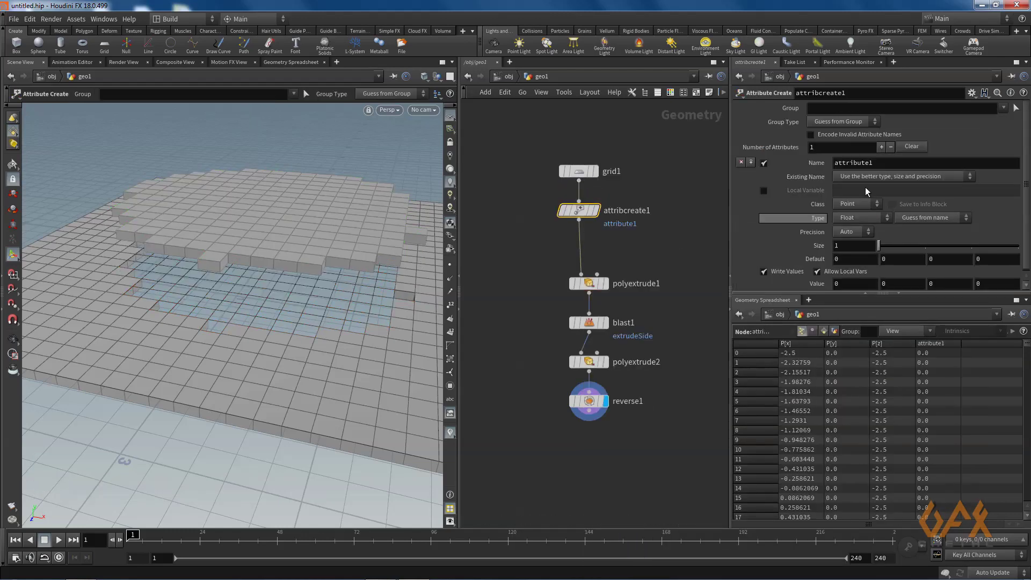
Step: Name the new attribute zscale and set its value to 1, keeping the Point class
{"action": "left_click_drag", "start_coordinate": [872, 163], "coordinate": [813, 160]}
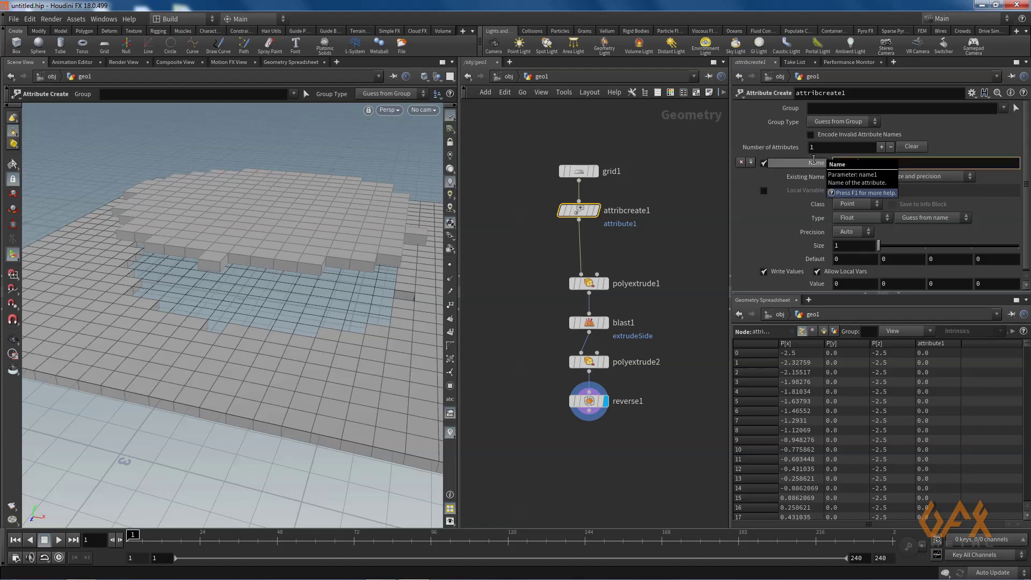
{"action": "type", "text": "zscale"}
{"action": "key", "text": "Return"}
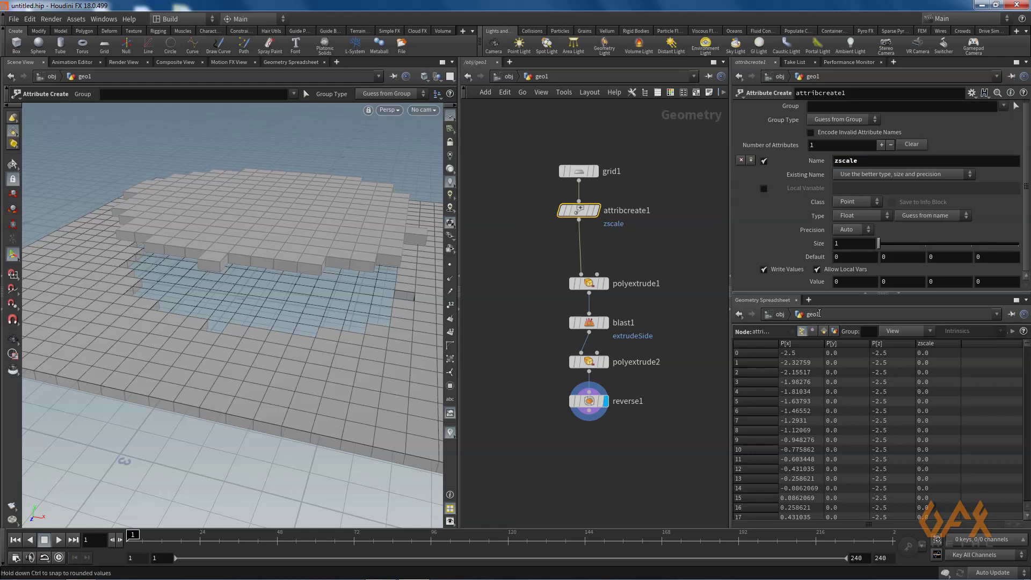
{"action": "left_click", "coordinate": [849, 281]}
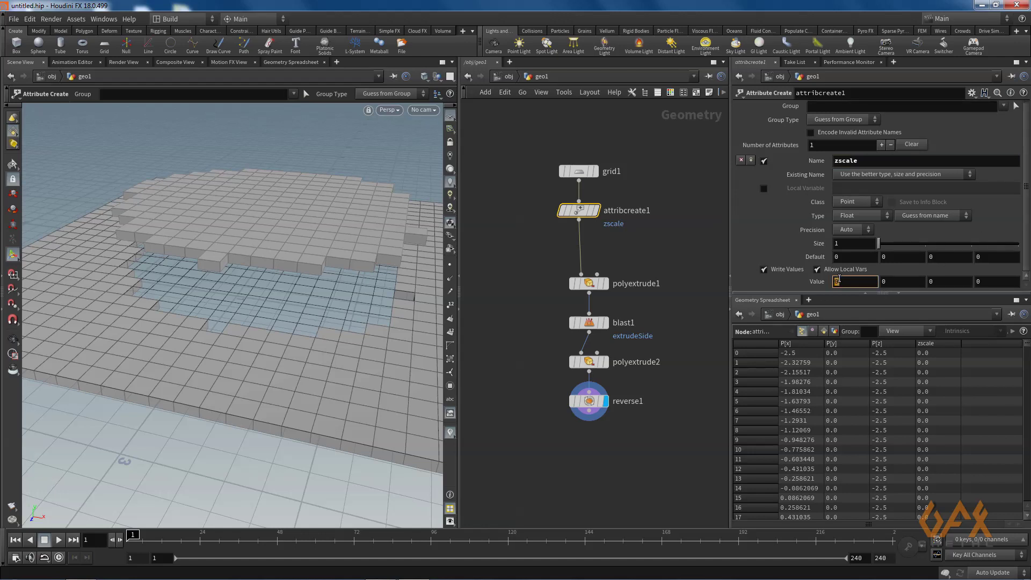
{"action": "type", "text": "1"}
{"action": "key", "text": "Return"}
{"action": "key", "text": "z"}
{"action": "left_click", "coordinate": [854, 202]}
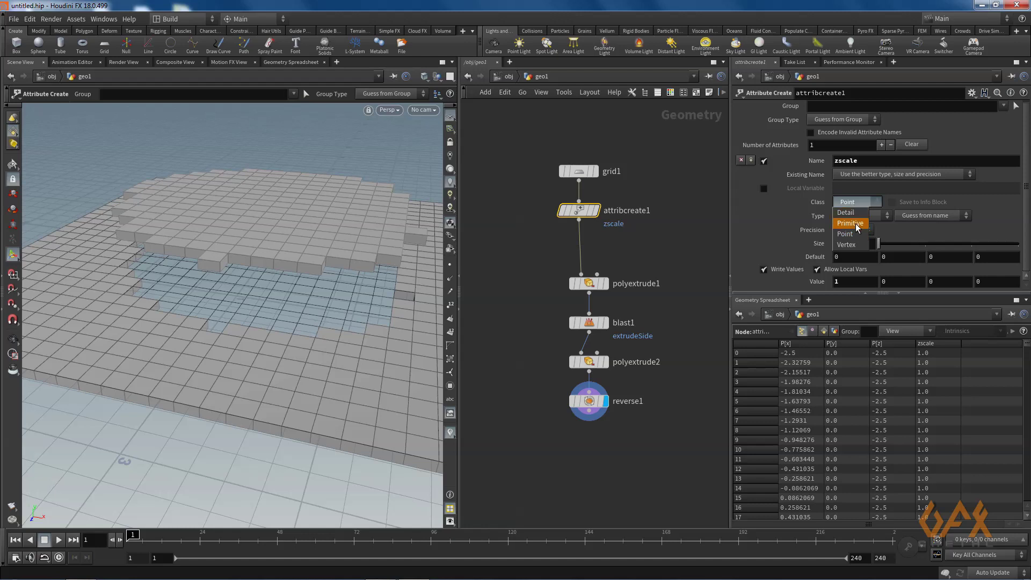
{"action": "left_click", "coordinate": [994, 200]}
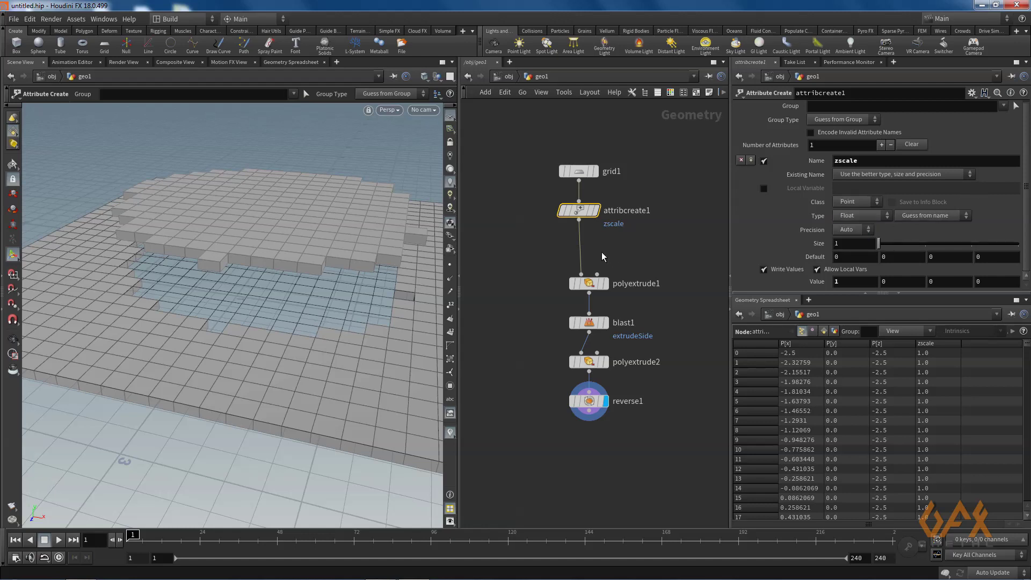
Step: Insert an Attribute Promote node between attribcreate1 and polyextrude1
{"action": "left_click", "coordinate": [580, 222]}
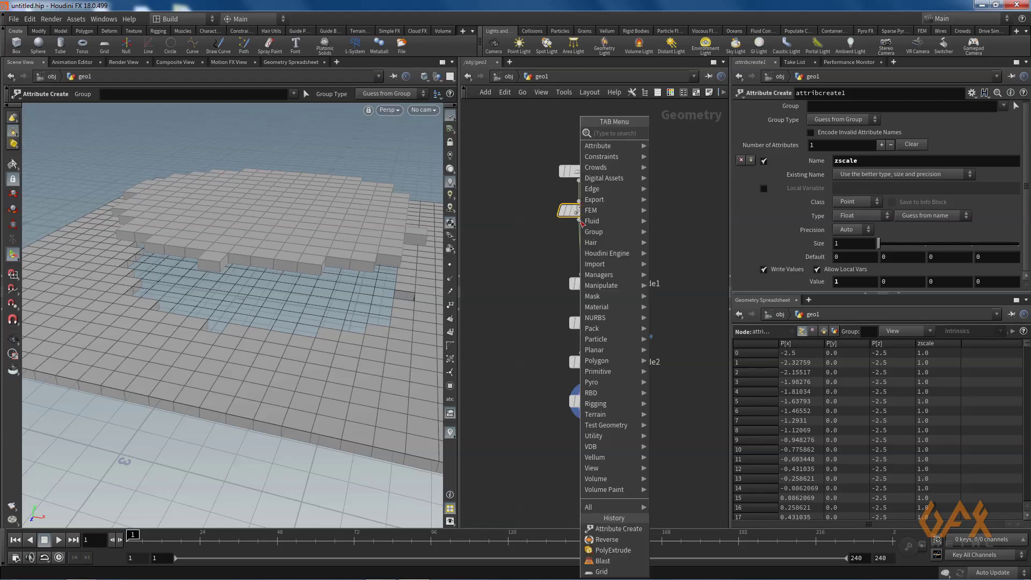
{"action": "type", "text": "attri"}
{"action": "key", "text": "Down"}
{"action": "key", "text": "Down"}
{"action": "key", "text": "Down"}
{"action": "key", "text": "Down"}
{"action": "key", "text": "Down"}
{"action": "key", "text": "Down"}
{"action": "key", "text": "Down"}
{"action": "key", "text": "Down"}
{"action": "key", "text": "Down"}
{"action": "key", "text": "Down"}
{"action": "key", "text": "Down"}
{"action": "key", "text": "Down"}
{"action": "key", "text": "Down"}
{"action": "key", "text": "Down"}
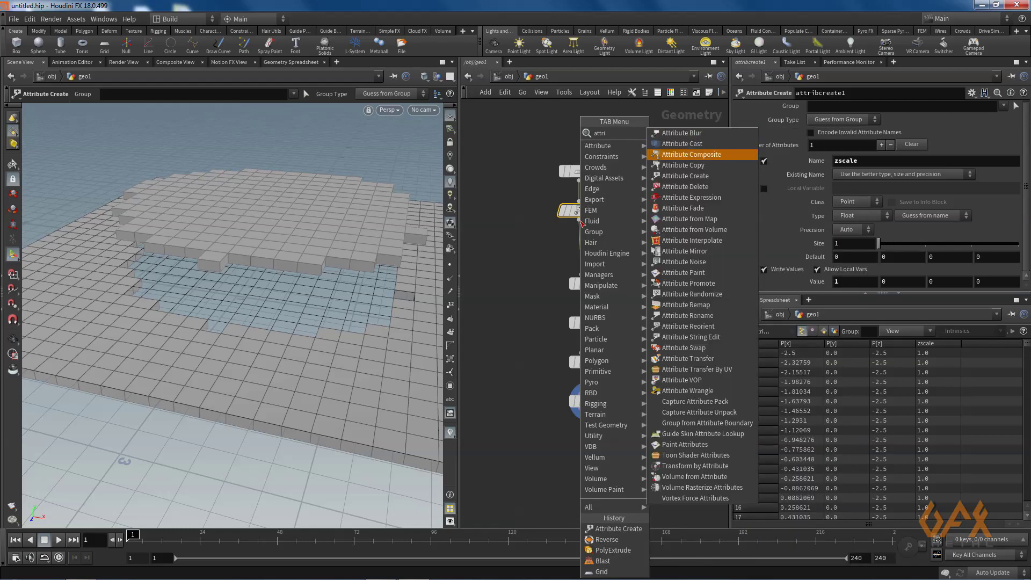
{"action": "key", "text": "Return"}
{"action": "left_click", "coordinate": [582, 223]}
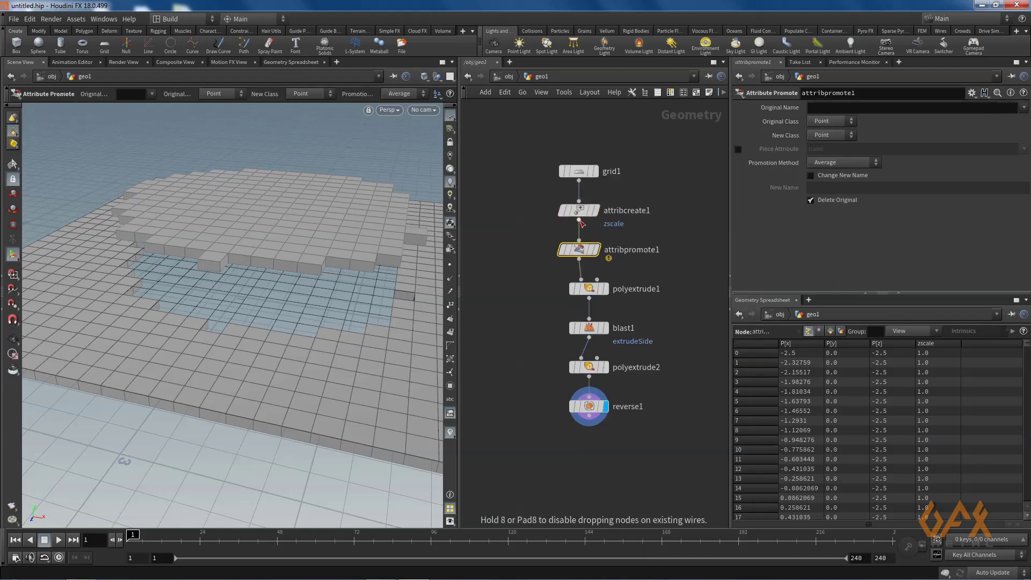
Step: Promote the zscale attribute from Point to Primitive on attribpromote1, and inspect the geometry at reverse1
{"action": "mouse_move", "coordinate": [654, 236]}
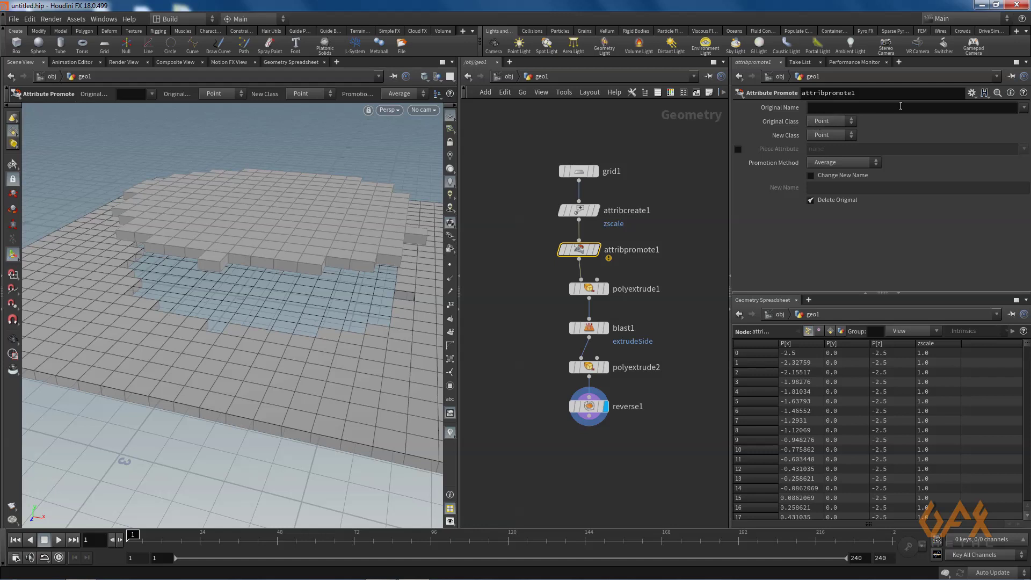
{"action": "left_click", "coordinate": [962, 111]}
{"action": "type", "text": "zscale"}
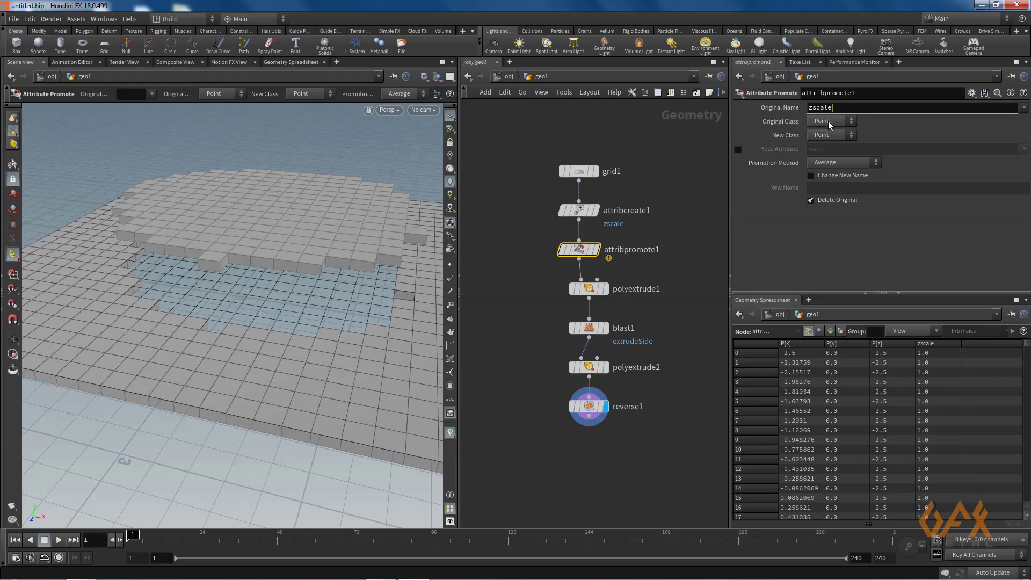
{"action": "left_click", "coordinate": [839, 135]}
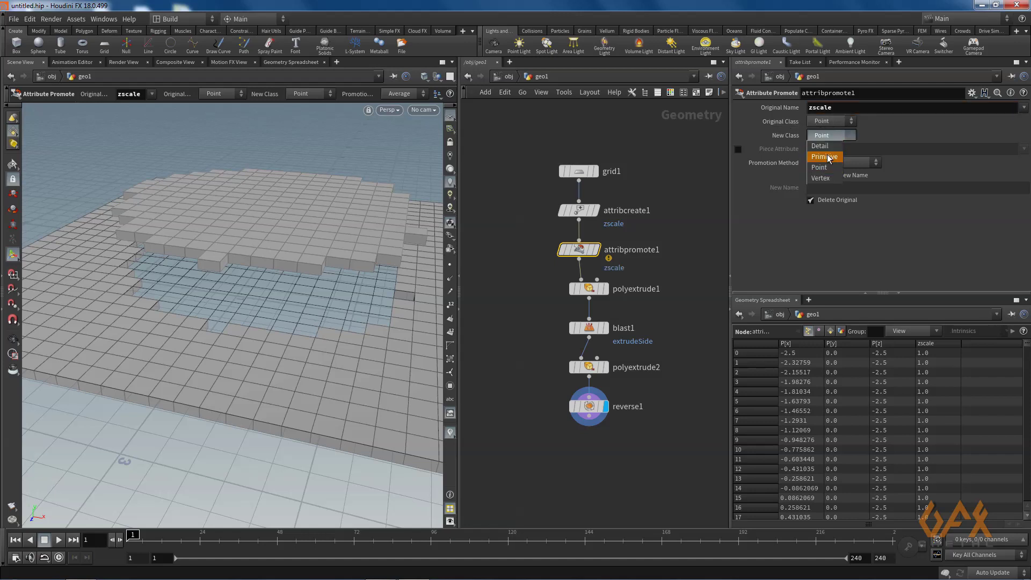
{"action": "left_click", "coordinate": [826, 156]}
{"action": "left_click", "coordinate": [587, 411]}
{"action": "key", "text": "Escape"}
{"action": "left_click_drag", "start_coordinate": [280, 260], "coordinate": [260, 263]}
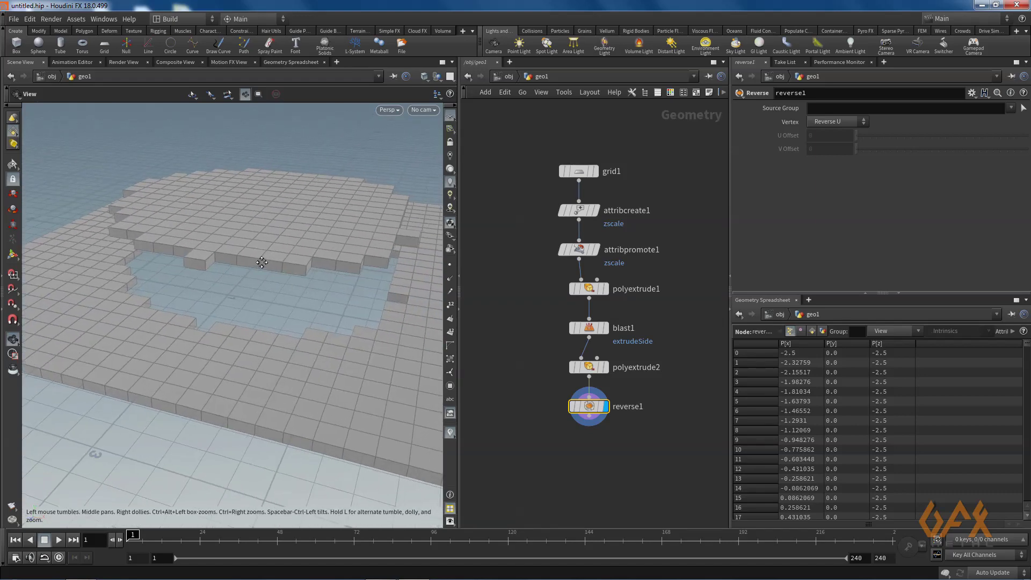
{"action": "key", "text": "Return"}
Step: Set the zscale value on attribcreate1 to 0.5 and check the height of the raised tiles from the side
{"action": "left_click", "coordinate": [577, 210]}
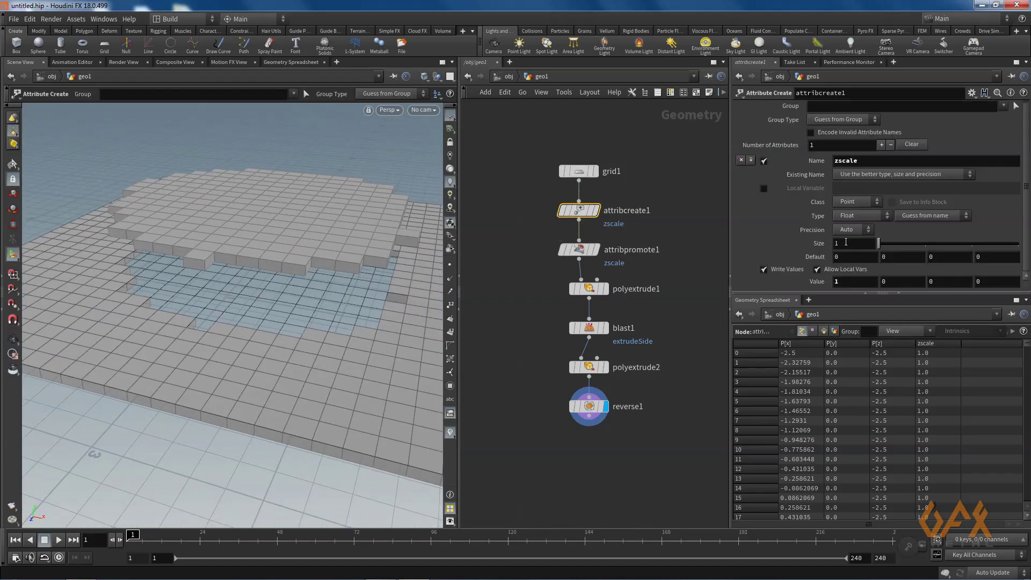
{"action": "double_click", "coordinate": [843, 284]}
{"action": "type", "text": ".5"}
{"action": "key", "text": "Return"}
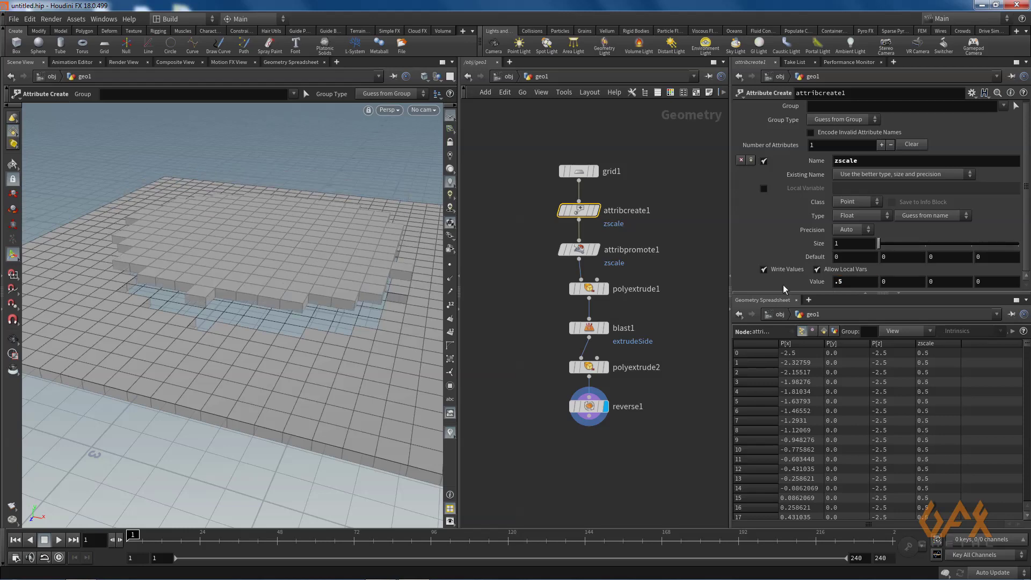
{"action": "key", "text": "Escape"}
{"action": "left_click_drag", "start_coordinate": [173, 326], "coordinate": [223, 289]}
{"action": "key", "text": "Return"}
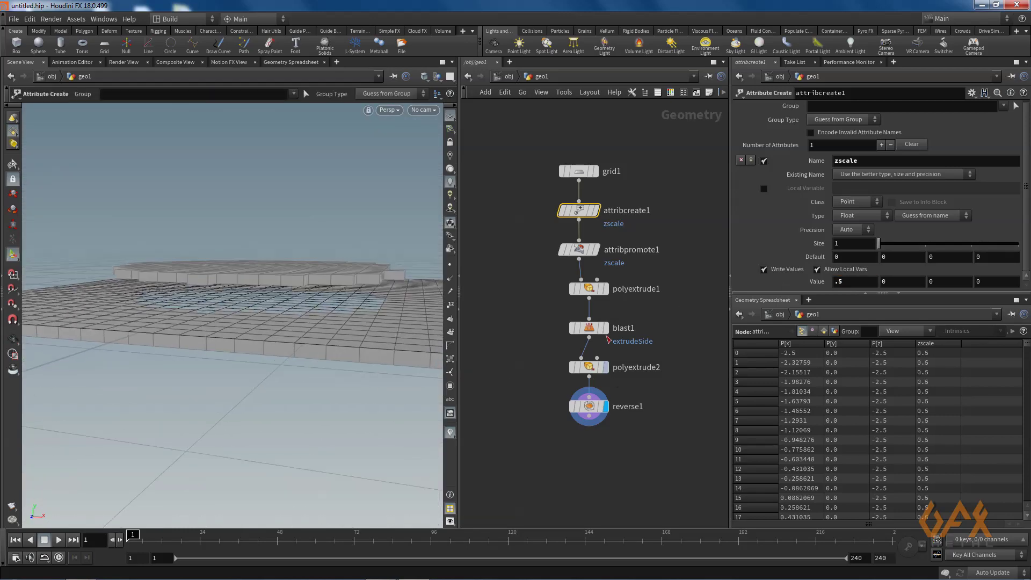
Step: Select polyextrude1 and examine the raised tiles from several angles
{"action": "left_click", "coordinate": [589, 290]}
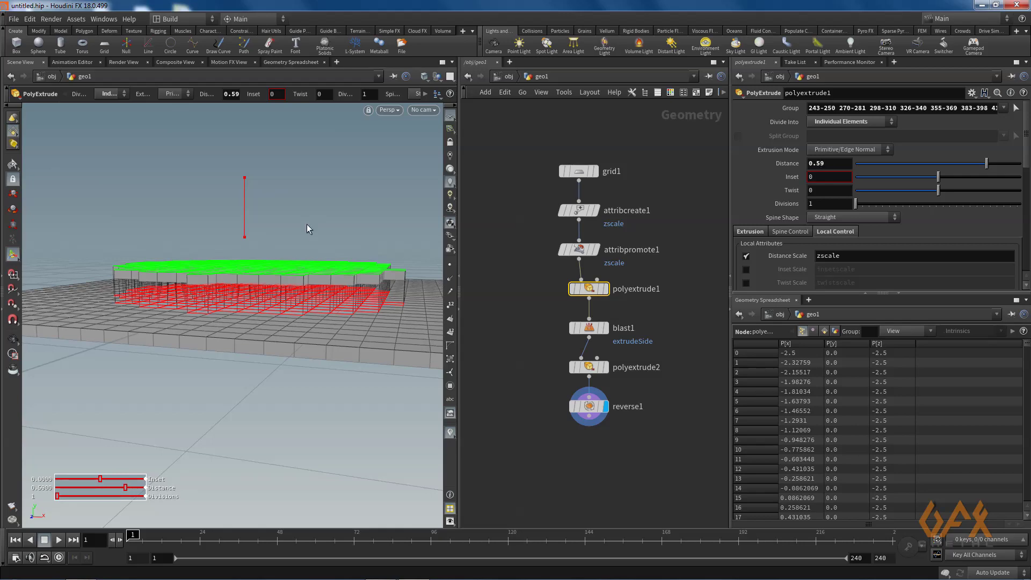
{"action": "left_click_drag", "start_coordinate": [256, 279], "coordinate": [252, 282], "text": "alt"}
{"action": "mouse_move", "coordinate": [210, 398]}
{"action": "left_mouse_down"}
{"action": "mouse_move", "coordinate": [230, 340]}
{"action": "mouse_move", "coordinate": [305, 339]}
{"action": "mouse_move", "coordinate": [233, 322]}
{"action": "mouse_move", "coordinate": [180, 343]}
{"action": "mouse_move", "coordinate": [231, 350]}
{"action": "mouse_move", "coordinate": [184, 335]}
{"action": "mouse_move", "coordinate": [230, 368]}
{"action": "mouse_move", "coordinate": [287, 361]}
{"action": "mouse_move", "coordinate": [276, 380]}
{"action": "mouse_move", "coordinate": [217, 382]}
{"action": "left_mouse_up"}
{"action": "key", "text": "Return"}
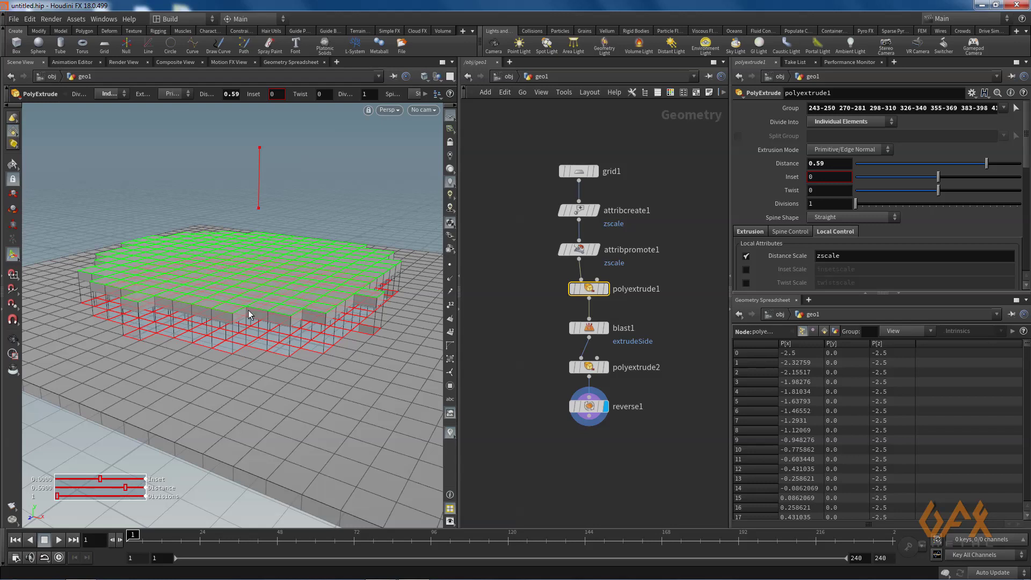
{"action": "key", "text": "Escape"}
{"action": "left_click_drag", "start_coordinate": [225, 303], "coordinate": [322, 301]}
{"action": "key", "text": "Return"}
Step: Shift grid1 and attribcreate1 away from the rest of the chain and add a separate Sphere node beside them
{"action": "left_click_drag", "start_coordinate": [539, 138], "coordinate": [636, 239]}
{"action": "key", "text": "l"}
{"action": "left_click", "coordinate": [674, 146]}
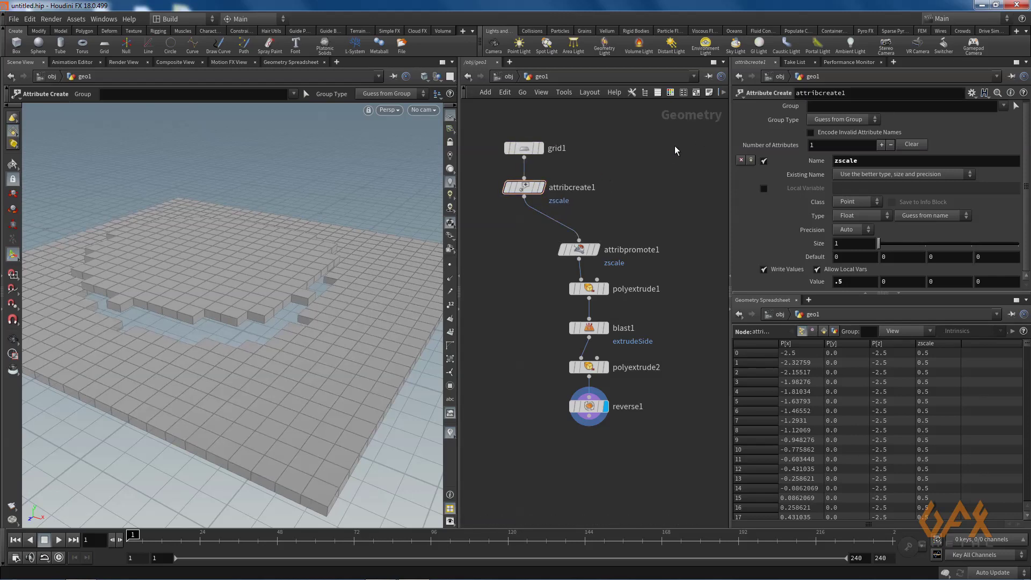
{"action": "key", "text": "Tab"}
{"action": "type", "text": "spher"}
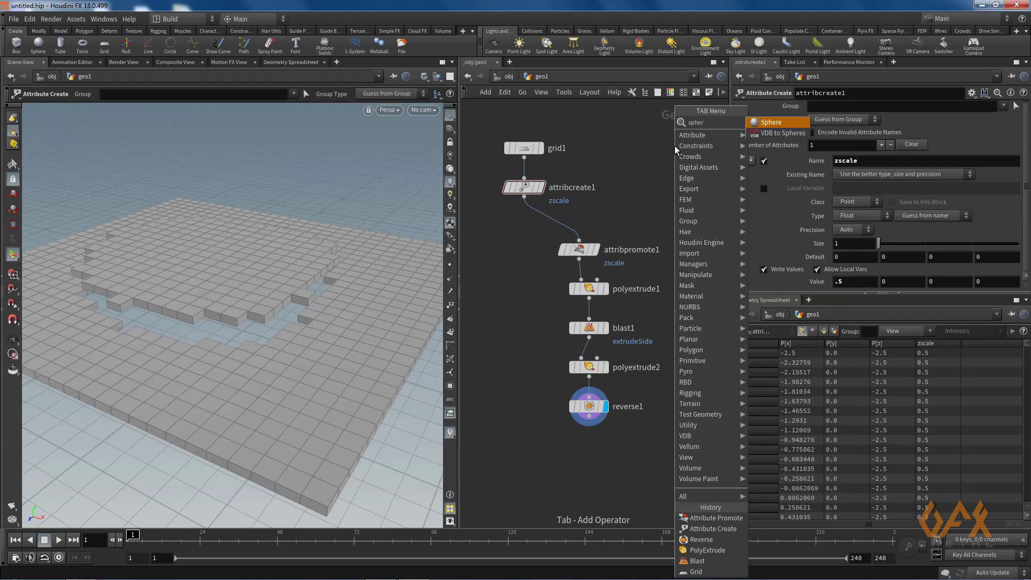
{"action": "key", "text": "Return"}
{"action": "left_click", "coordinate": [674, 146]}
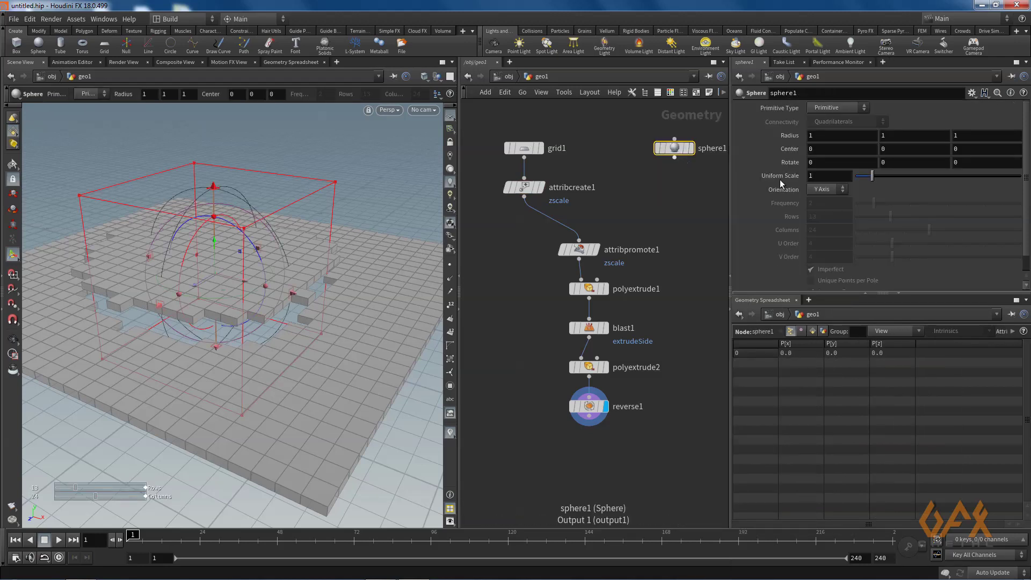
Step: Set the sphere's primitive type to Polygon Mesh and its uniform scale to 0.15
{"action": "left_click", "coordinate": [835, 108]}
{"action": "left_click", "coordinate": [838, 141]}
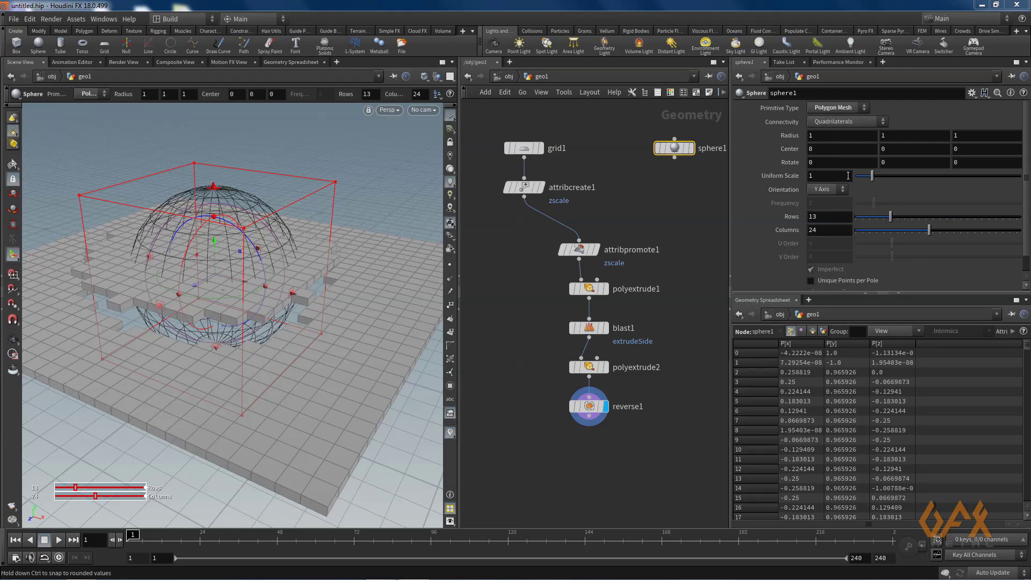
{"action": "left_click", "coordinate": [833, 175]}
{"action": "type", "text": ".15"}
{"action": "key", "text": "Return"}
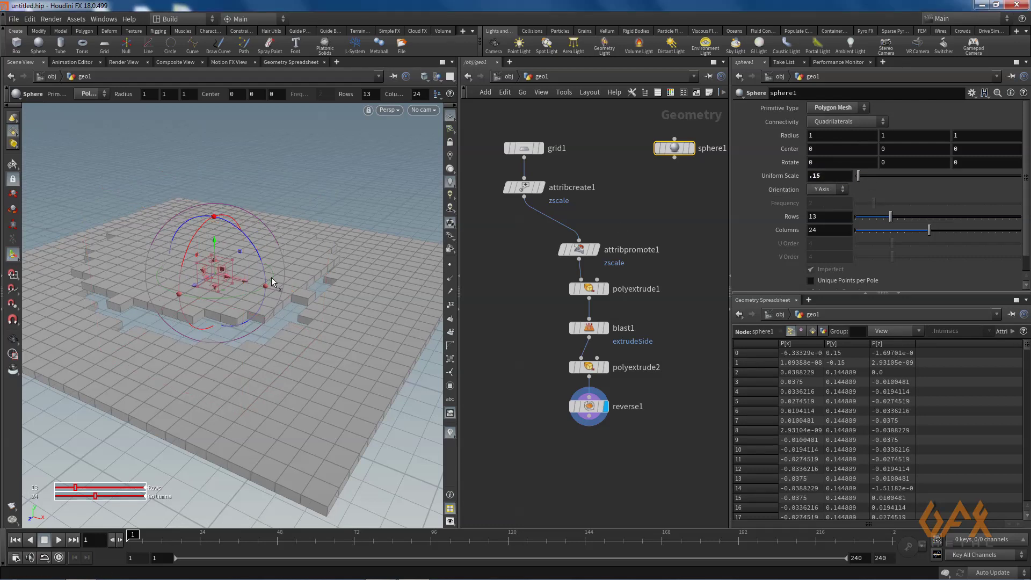
Step: Template sphere1 and display attribpromote1 to view the wireframe sphere together with the flat grid
{"action": "left_click", "coordinate": [687, 148]}
{"action": "right_click_drag", "start_coordinate": [172, 287], "coordinate": [215, 275], "text": "alt"}
{"action": "left_click", "coordinate": [595, 249]}
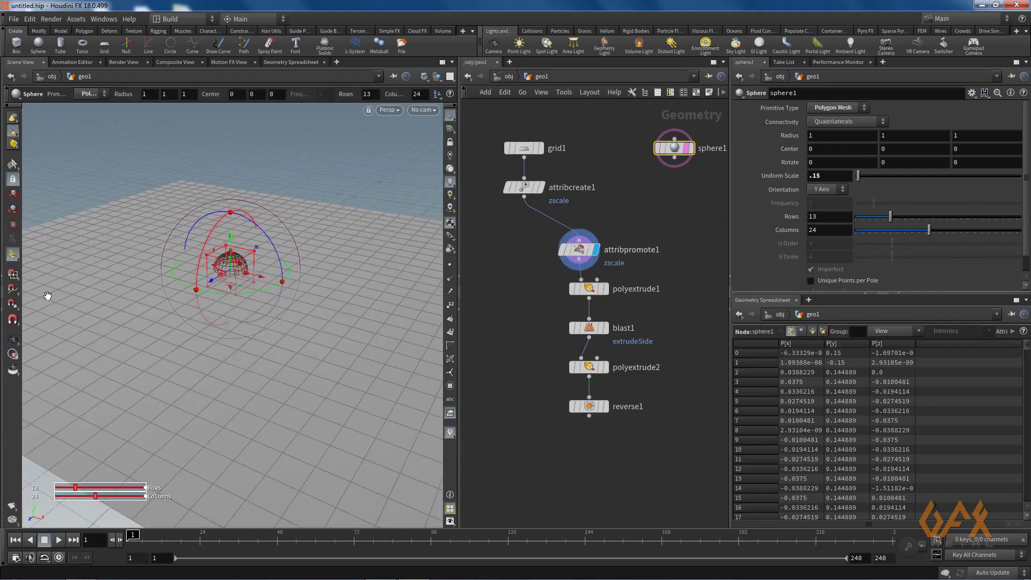
{"action": "scroll", "coordinate": [172, 300], "scroll_direction": "up", "scroll_amount": 3}
{"action": "left_click_drag", "start_coordinate": [177, 301], "coordinate": [235, 247], "text": "alt"}
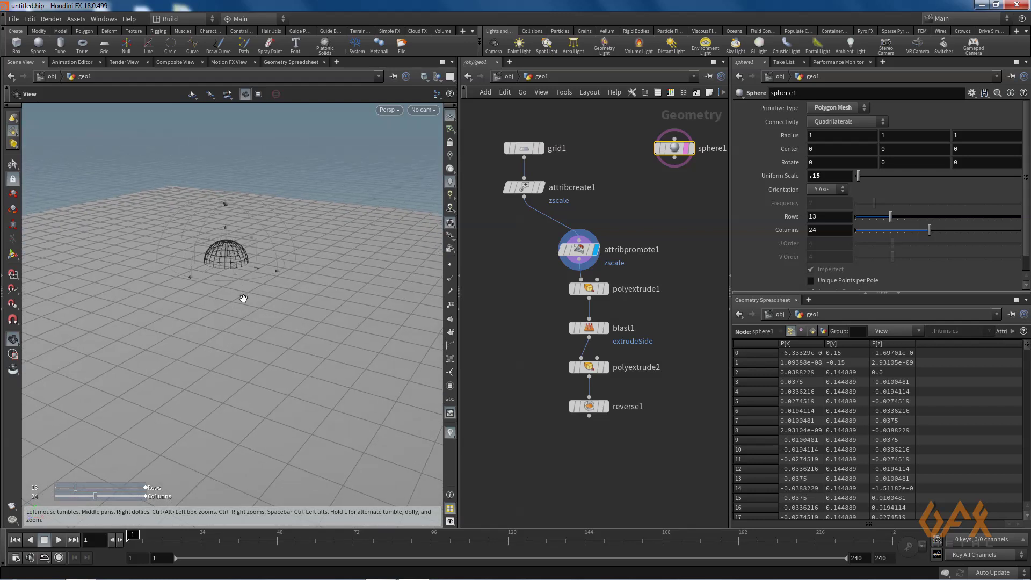
Step: Duplicate attribcreate1 beneath sphere1 and connect the sphere's output to the copy
{"action": "key", "text": "Return"}
{"action": "mouse_move", "coordinate": [527, 188]}
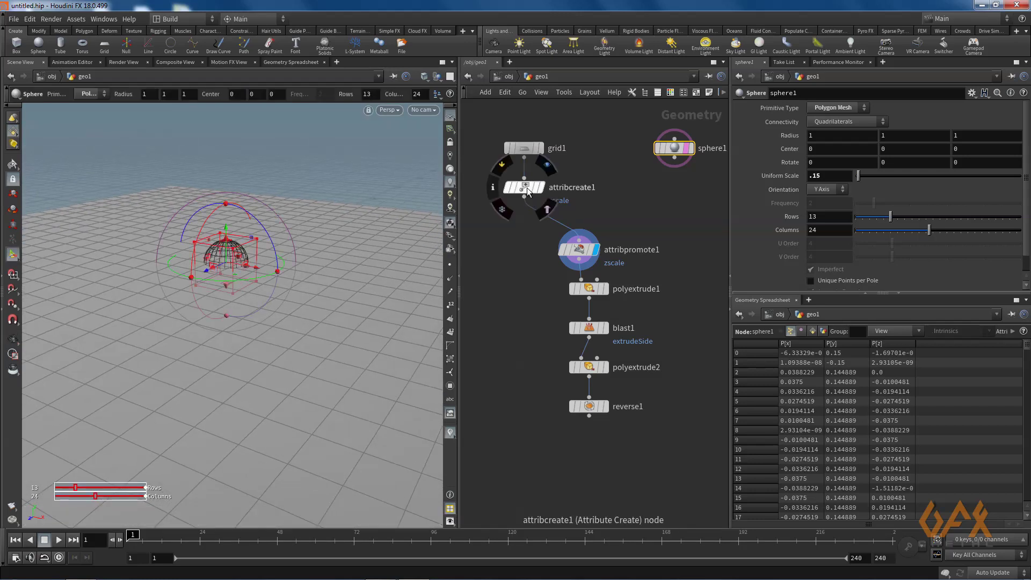
{"action": "left_click_drag", "start_coordinate": [524, 188], "coordinate": [670, 193], "text": "alt"}
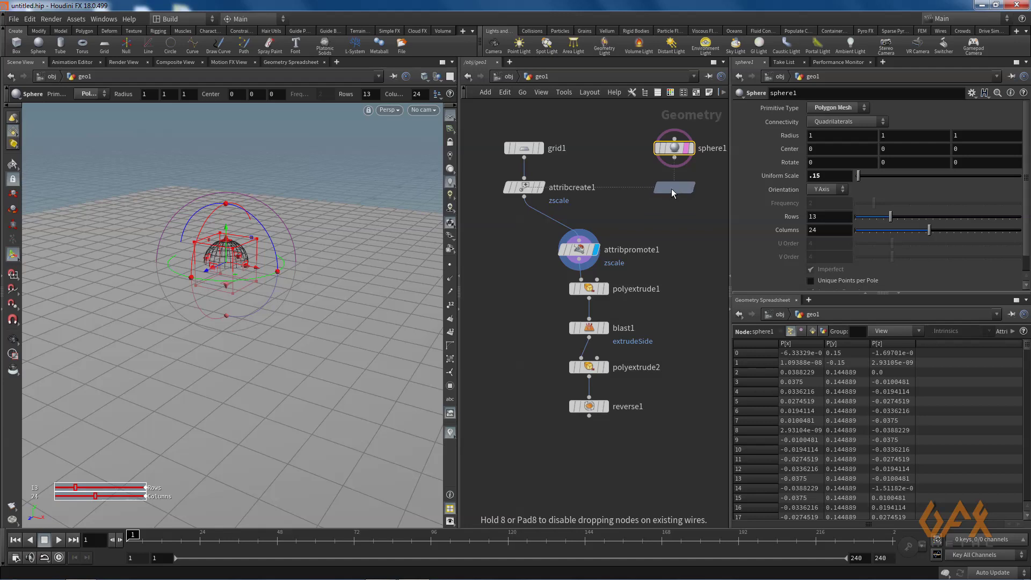
{"action": "left_click", "coordinate": [671, 189]}
{"action": "left_click_drag", "start_coordinate": [675, 159], "coordinate": [675, 178]}
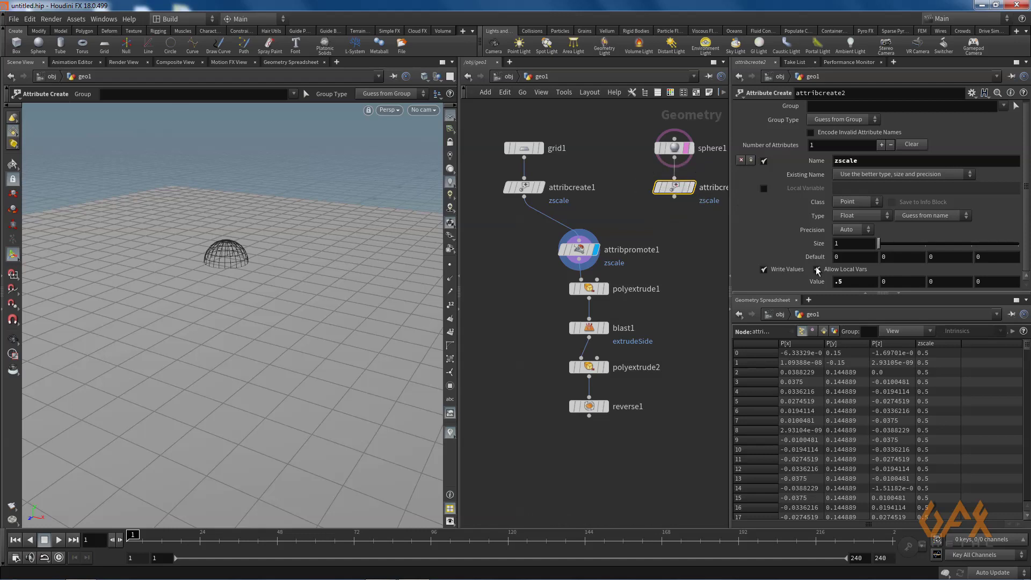
Step: Set the zscale value to 0 on the grid's attribcreate1 and to 1 on the sphere's attribcreate2
{"action": "left_click", "coordinate": [523, 189]}
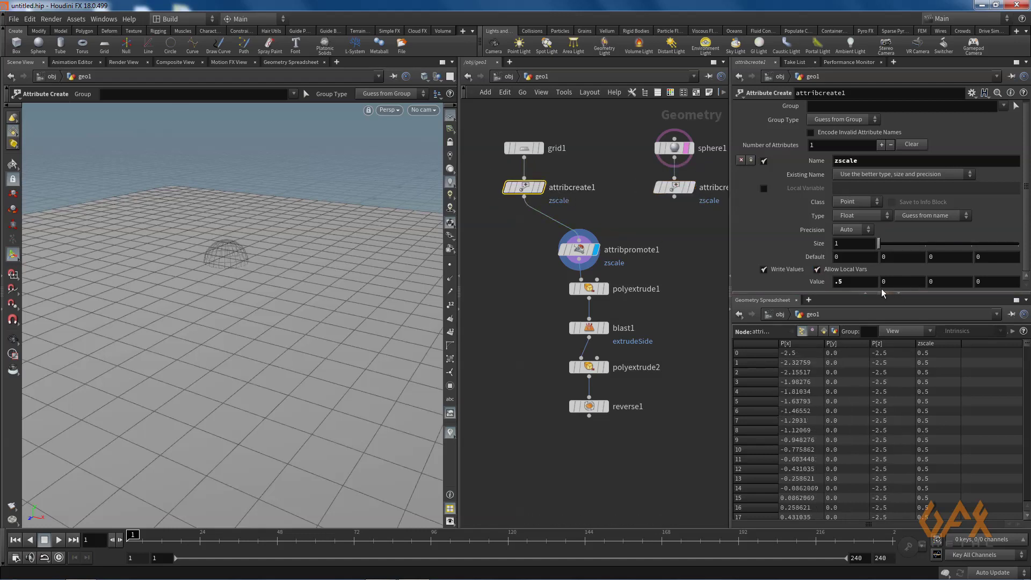
{"action": "left_click", "coordinate": [860, 285]}
{"action": "type", "text": ".5"}
{"action": "left_click", "coordinate": [674, 187]}
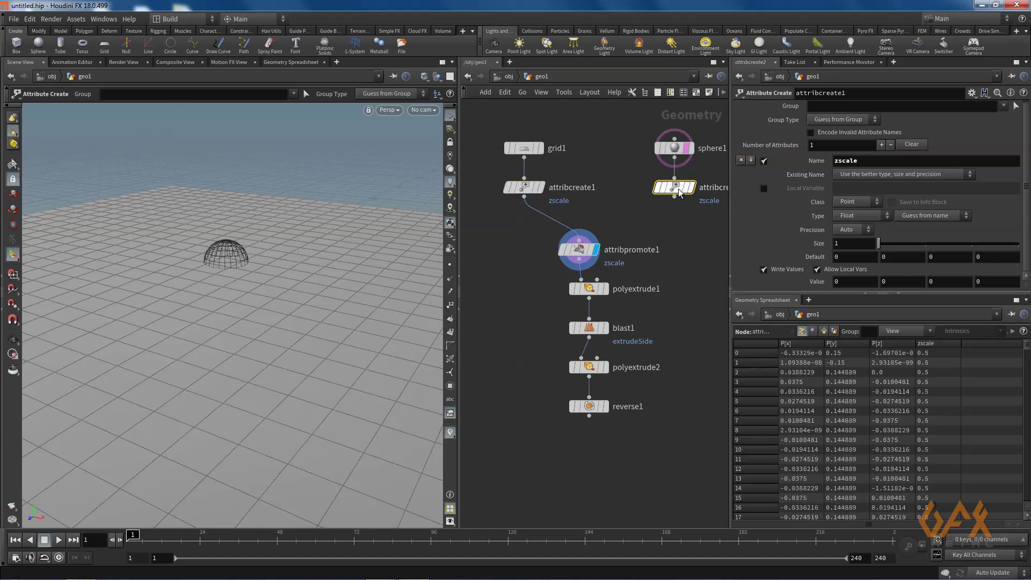
{"action": "left_click", "coordinate": [856, 284]}
{"action": "type", "text": "1"}
{"action": "key", "text": "Return"}
Step: Move attribpromote1 and all nodes after it further down to open a gap below the two attribute create nodes
{"action": "middle_click_drag", "start_coordinate": [632, 214], "coordinate": [583, 233]}
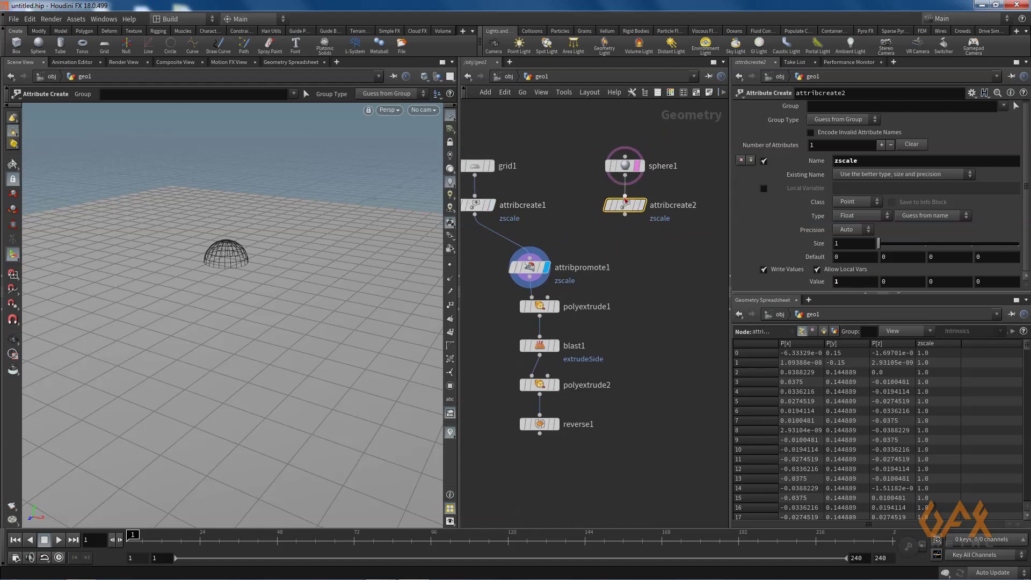
{"action": "mouse_move", "coordinate": [626, 207]}
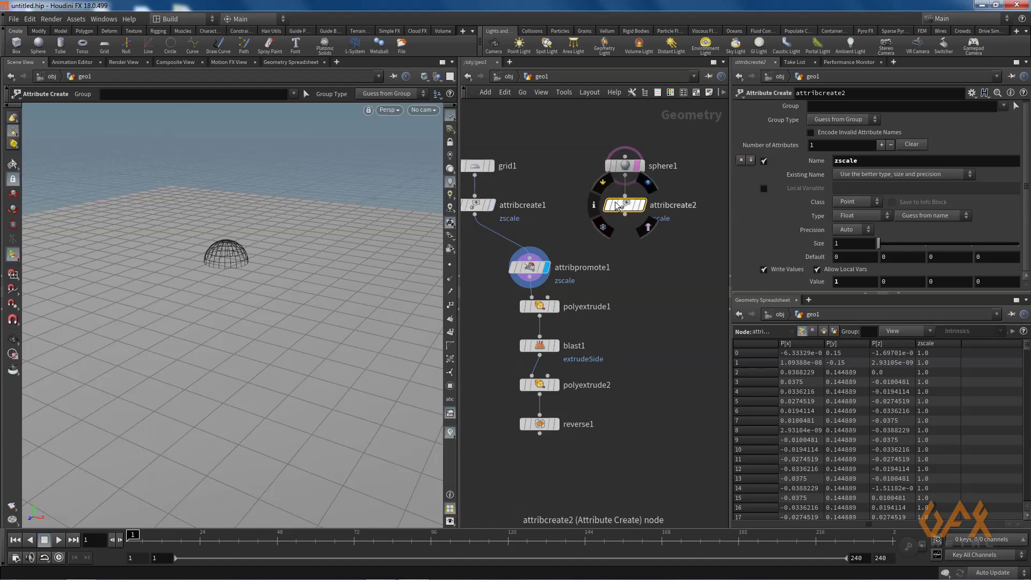
{"action": "middle_click_drag", "start_coordinate": [511, 258], "coordinate": [561, 227]}
{"action": "left_click_drag", "start_coordinate": [506, 208], "coordinate": [652, 481]}
{"action": "left_click_drag", "start_coordinate": [580, 237], "coordinate": [560, 337]}
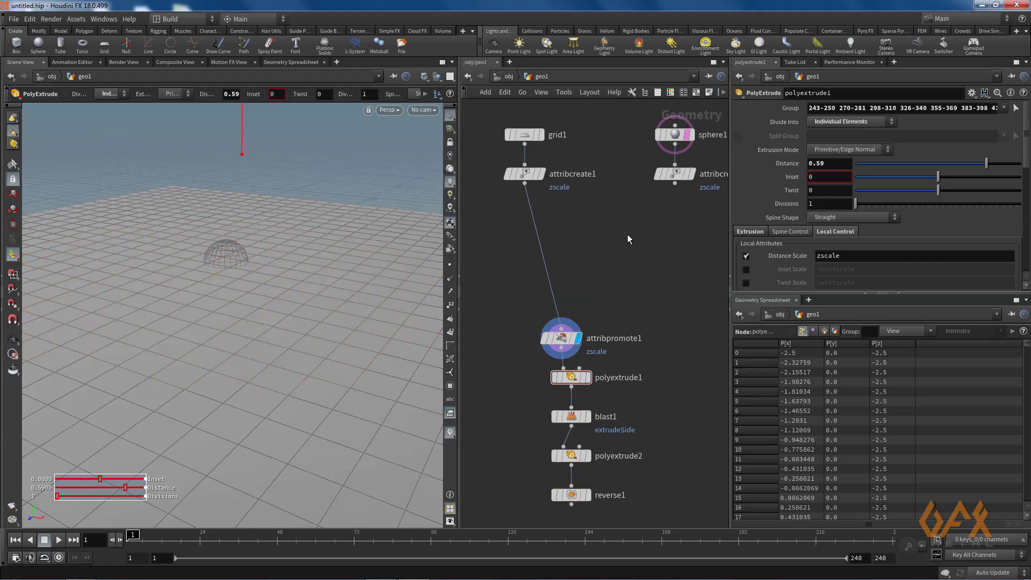
Step: Add an Attribute Transfer node in the gap between the attribute create nodes and attribpromote1
{"action": "key", "text": "Tab"}
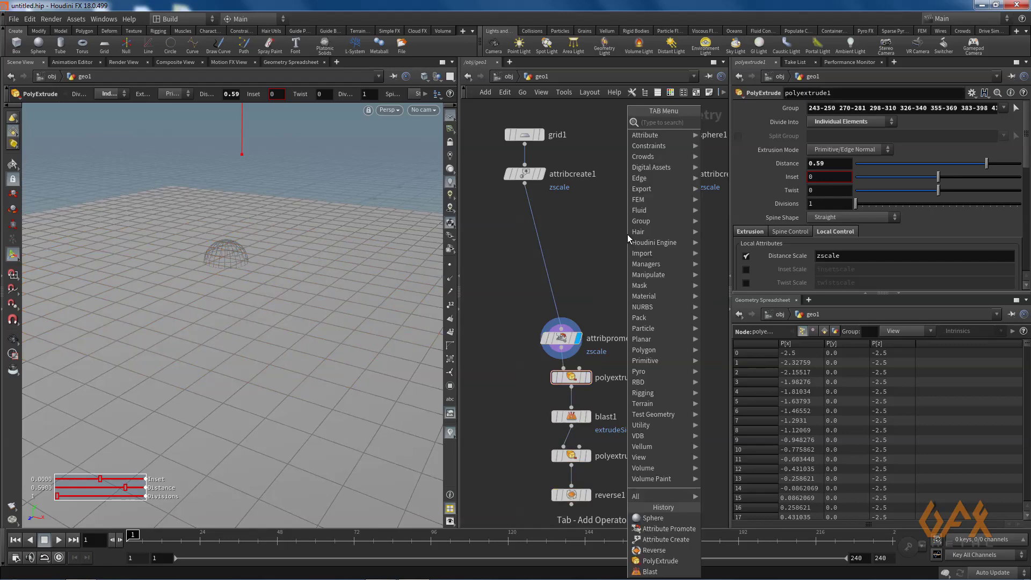
{"action": "type", "text": "attr"}
{"action": "key", "text": "Down"}
{"action": "key", "text": "Down"}
{"action": "key", "text": "Down"}
{"action": "key", "text": "Down"}
{"action": "key", "text": "Down"}
{"action": "key", "text": "Down"}
{"action": "key", "text": "Down"}
{"action": "key", "text": "Down"}
{"action": "key", "text": "Down"}
{"action": "key", "text": "Down"}
{"action": "key", "text": "Down"}
{"action": "key", "text": "Down"}
{"action": "key", "text": "Down"}
{"action": "key", "text": "Down"}
{"action": "key", "text": "Down"}
{"action": "key", "text": "Down"}
{"action": "key", "text": "Down"}
{"action": "key", "text": "Down"}
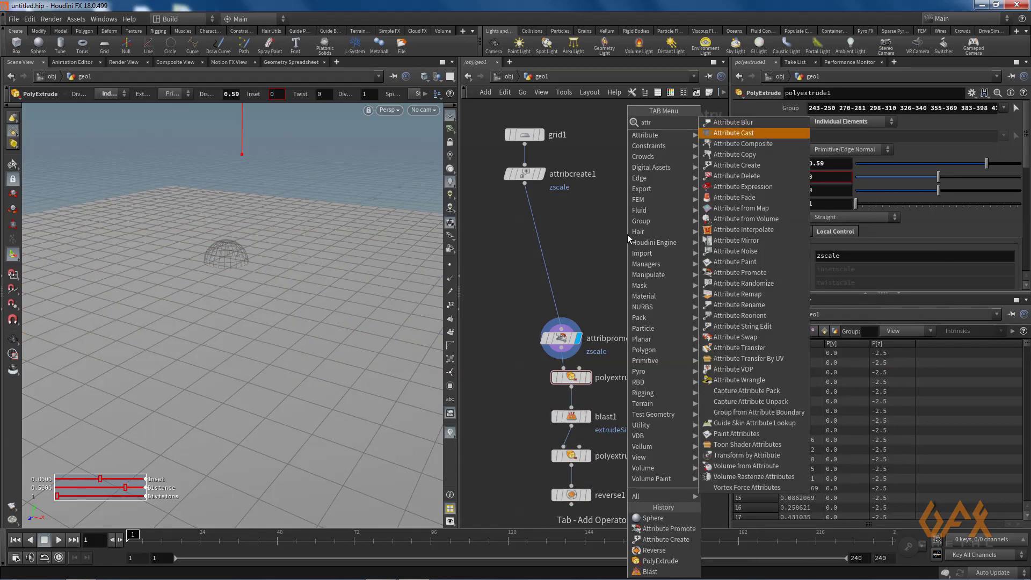
{"action": "key", "text": "Down"}
{"action": "key", "text": "Down"}
{"action": "key", "text": "Down"}
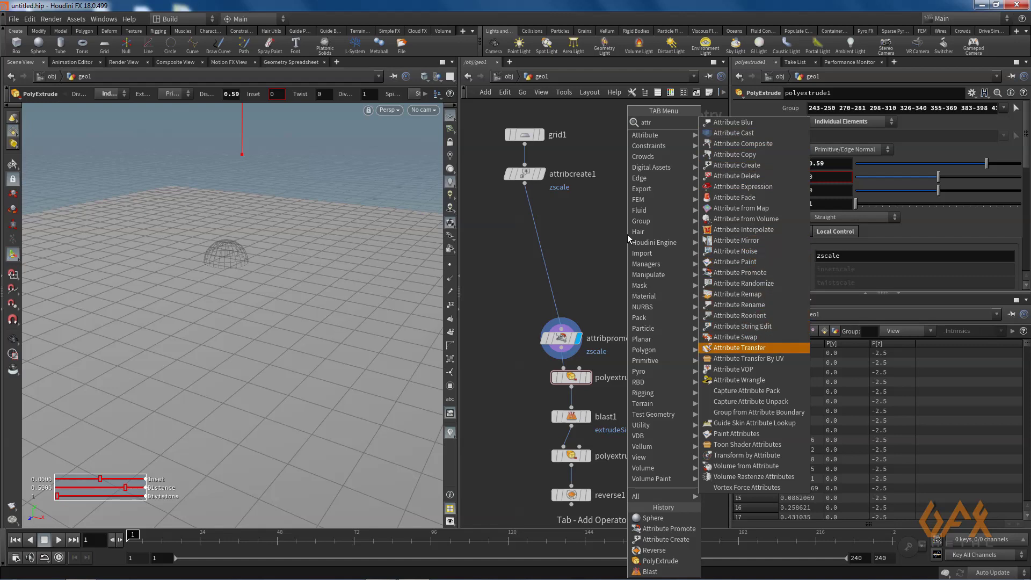
{"action": "key", "text": "Return"}
{"action": "left_click", "coordinate": [627, 234]}
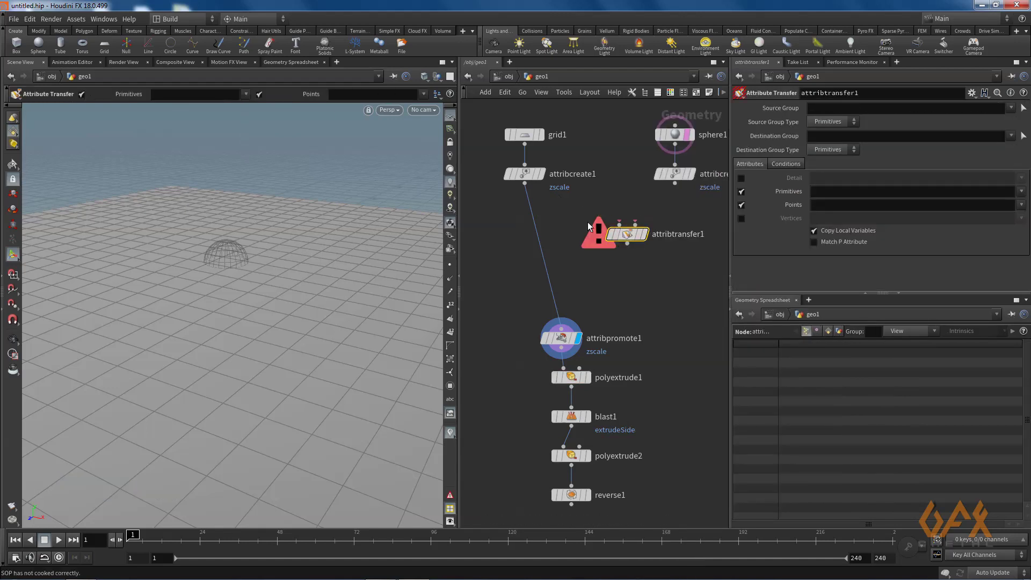
Step: Wire attribcreate1 and attribcreate2 into attribtransfer1's first and second inputs, and feed its output into attribpromote1
{"action": "middle_click_drag", "start_coordinate": [559, 198], "coordinate": [506, 206]}
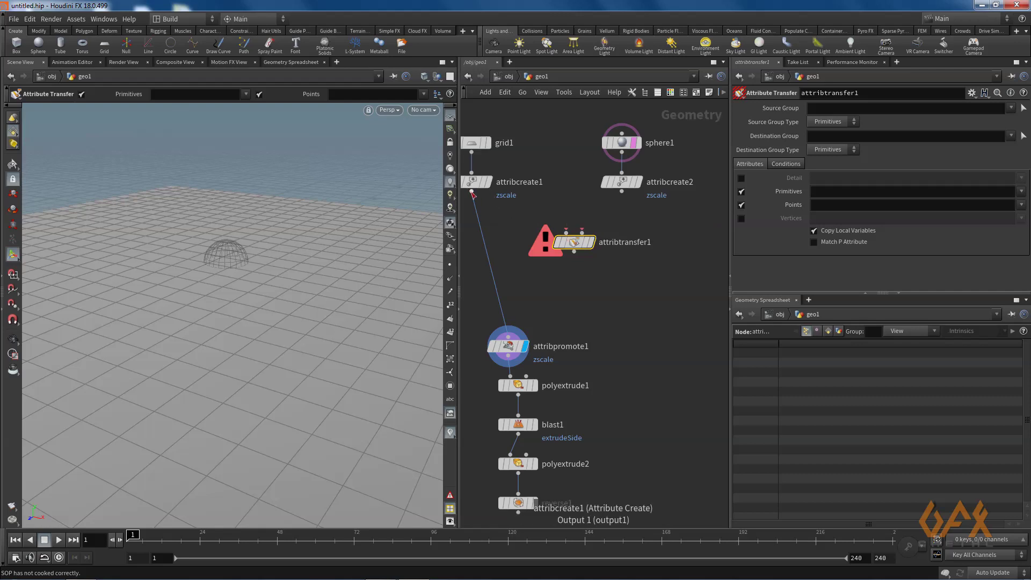
{"action": "left_click_drag", "start_coordinate": [472, 191], "coordinate": [565, 232]}
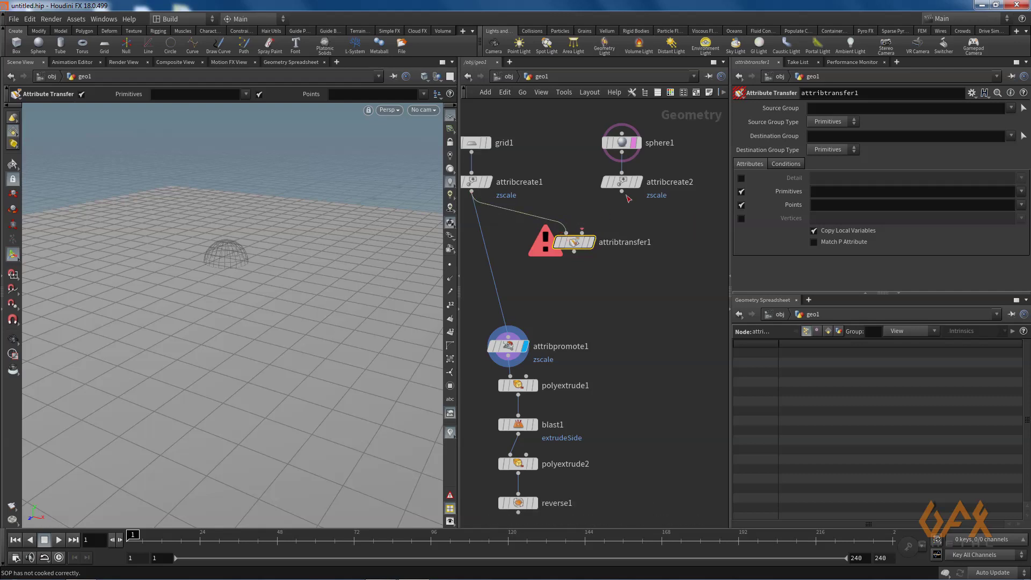
{"action": "left_click_drag", "start_coordinate": [621, 192], "coordinate": [513, 322]}
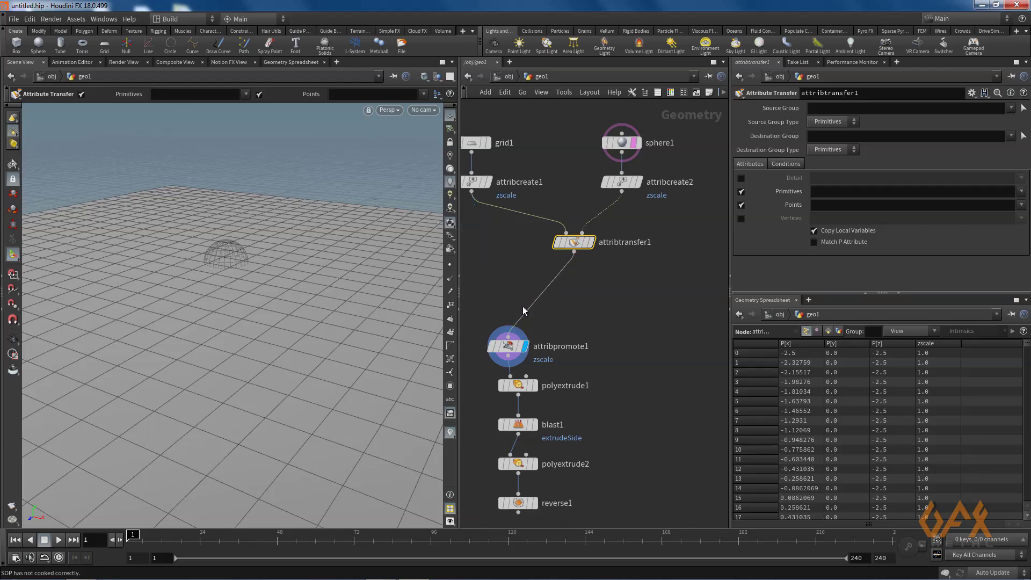
Step: Insert a Color node between attribtransfer1 and attribpromote1
{"action": "key", "text": "Escape"}
{"action": "left_click_drag", "start_coordinate": [362, 291], "coordinate": [141, 303]}
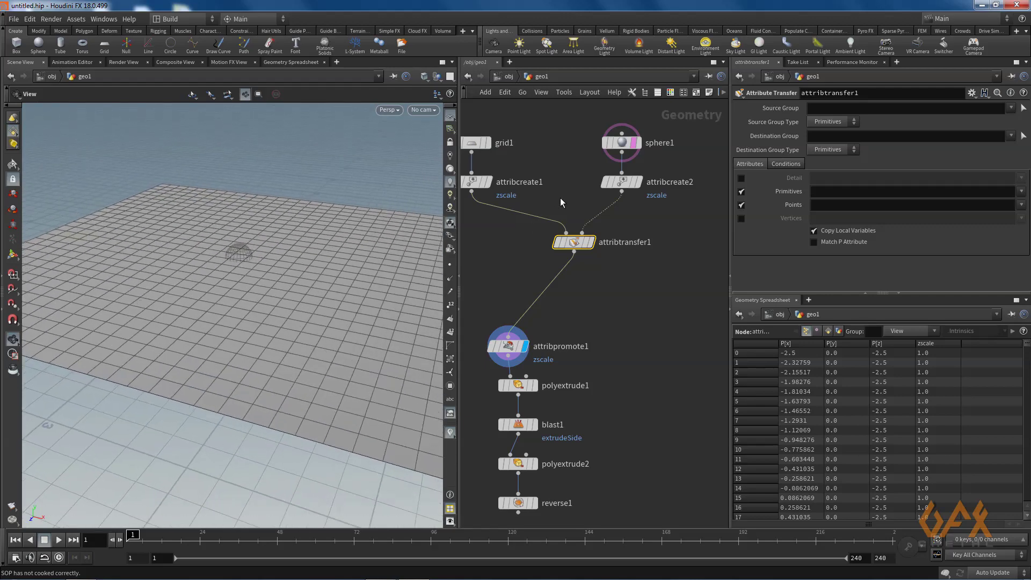
{"action": "mouse_move", "coordinate": [630, 183]}
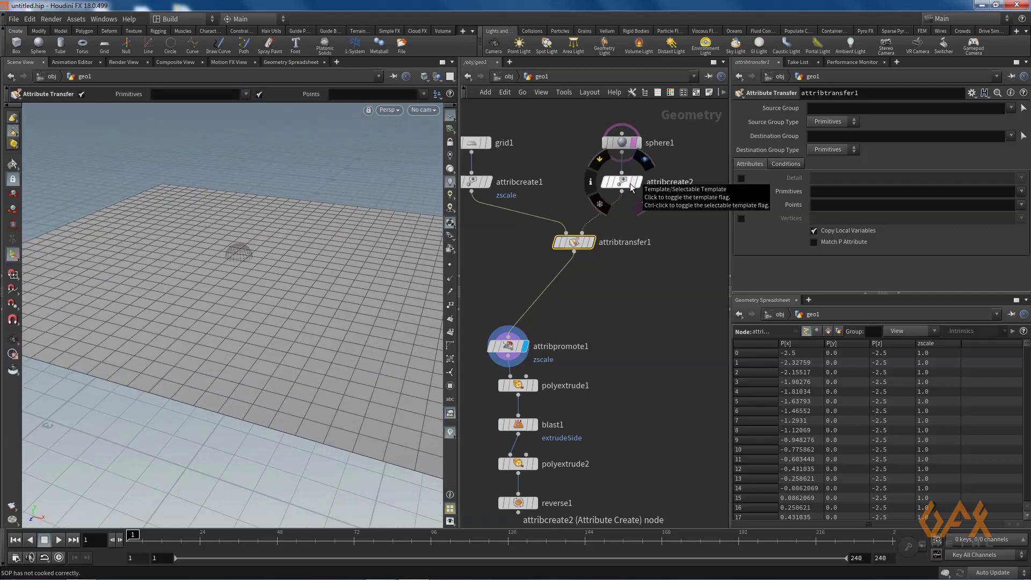
{"action": "key", "text": "Escape"}
{"action": "left_click_drag", "start_coordinate": [306, 276], "coordinate": [260, 233]}
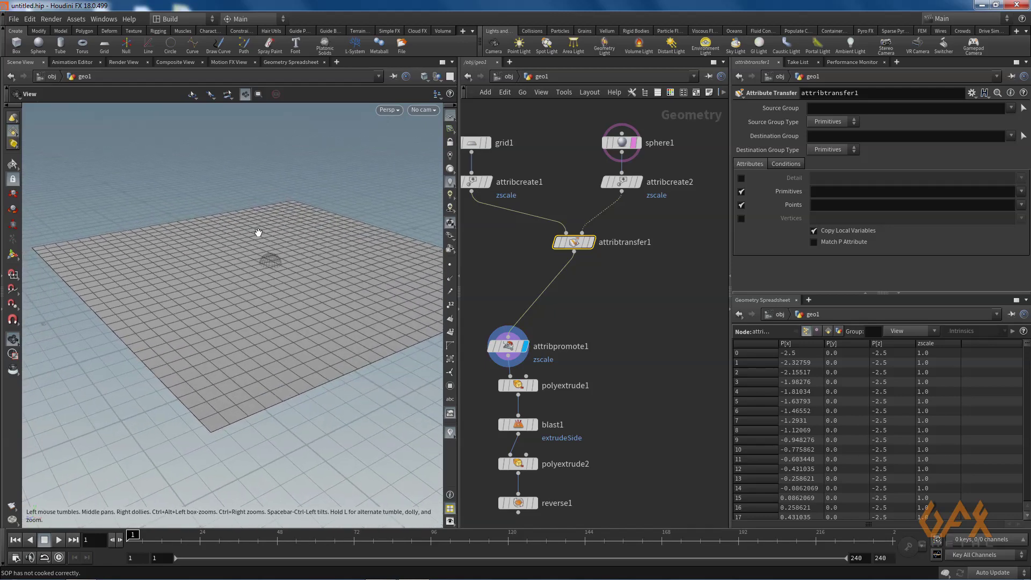
{"action": "key", "text": "Return"}
{"action": "key", "text": "Tab"}
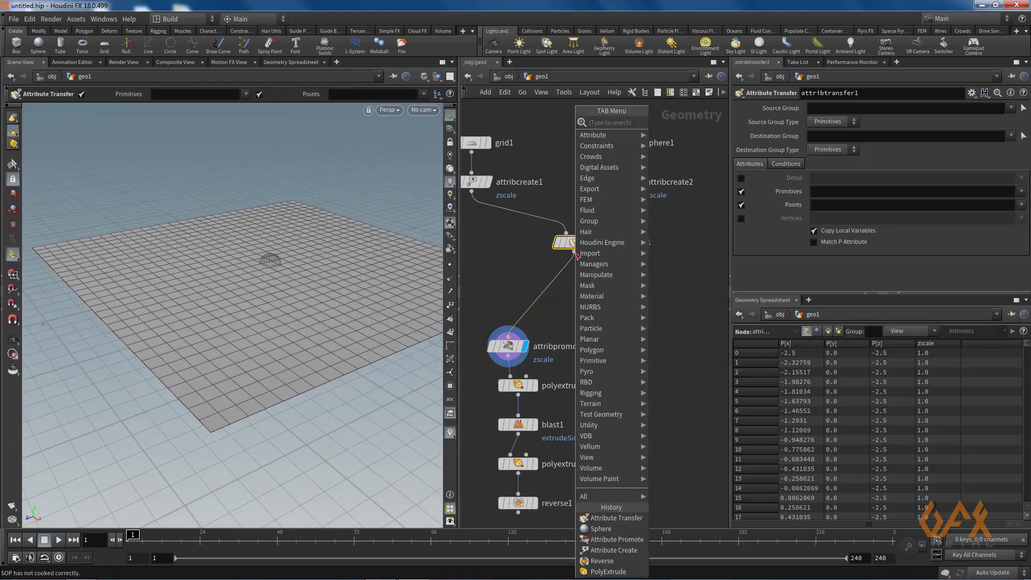
{"action": "type", "text": "color"}
{"action": "key", "text": "Return"}
{"action": "left_click", "coordinate": [575, 256]}
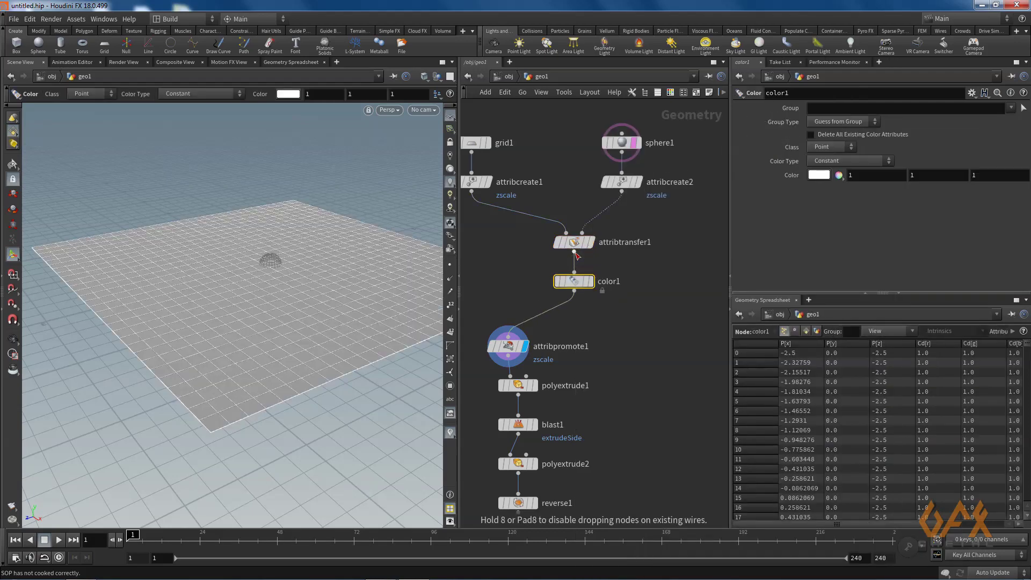
Step: Set color1's color type to Ramp from Attribute, driven by the zscale attribute
{"action": "left_click", "coordinate": [836, 161]}
{"action": "left_click", "coordinate": [839, 203]}
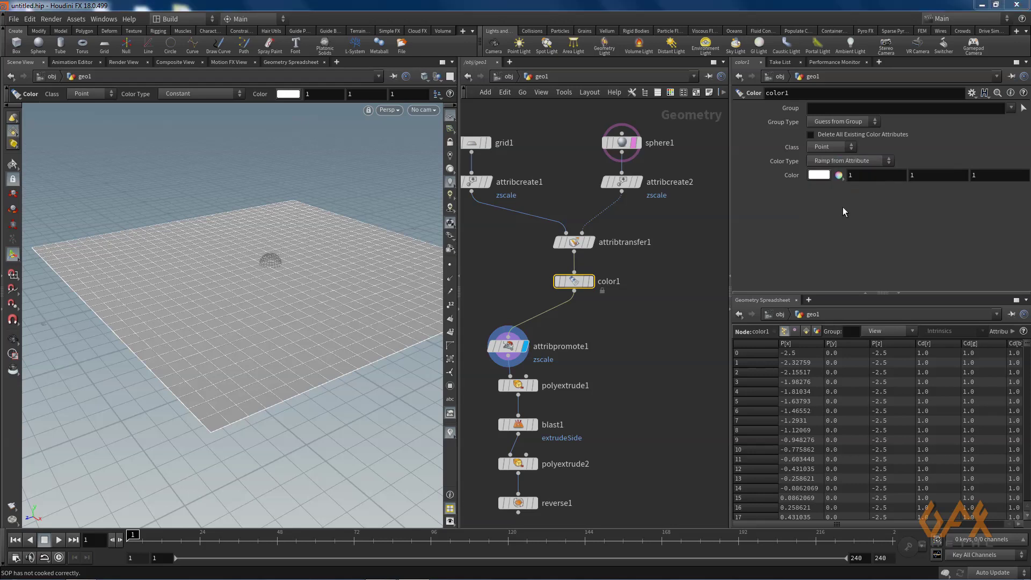
{"action": "left_click", "coordinate": [1023, 176]}
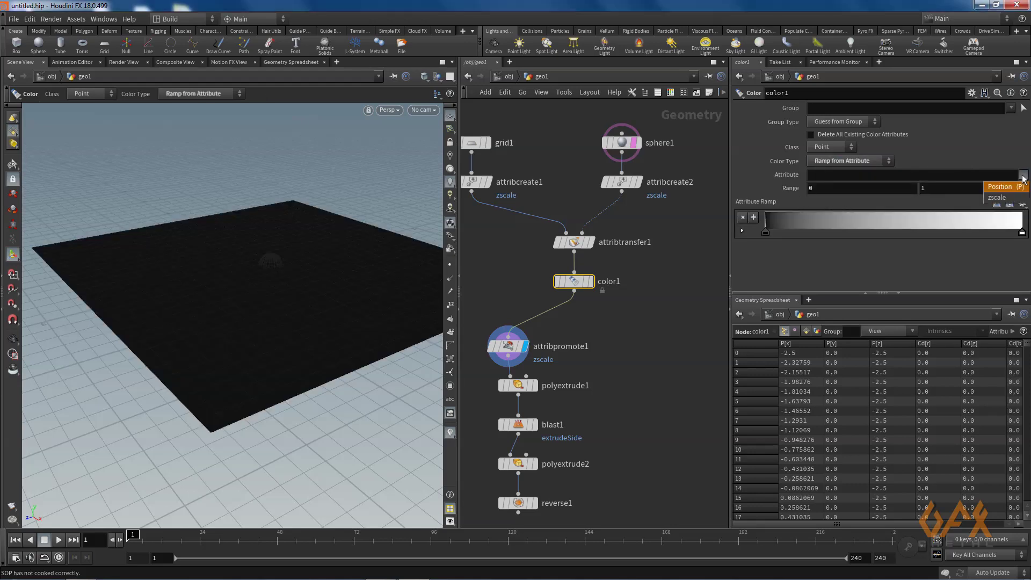
{"action": "left_click", "coordinate": [1004, 198]}
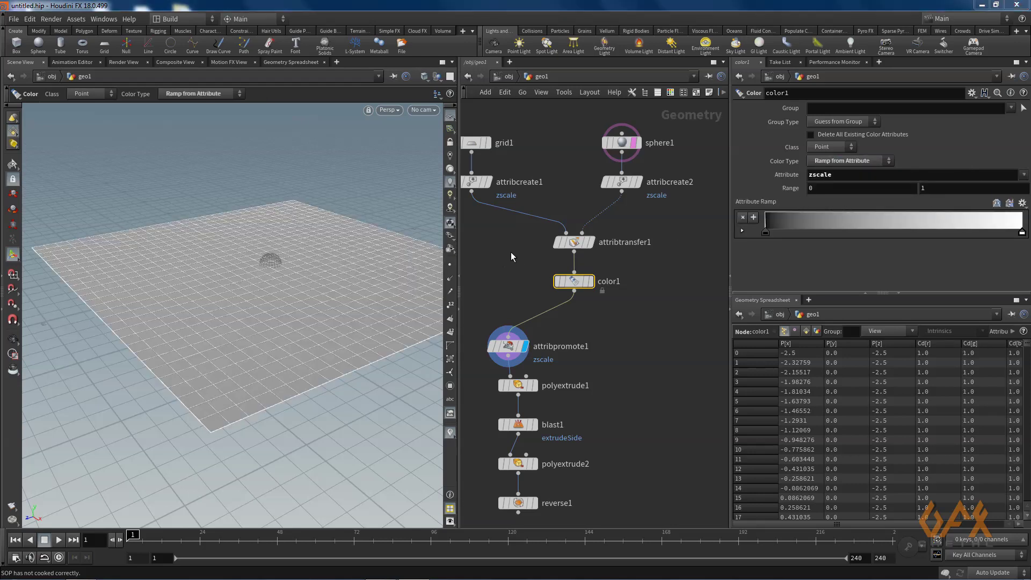
Step: Restrict attribtransfer1's transferred point attributes to zscale and check color1's effect on the grid
{"action": "left_click", "coordinate": [575, 240]}
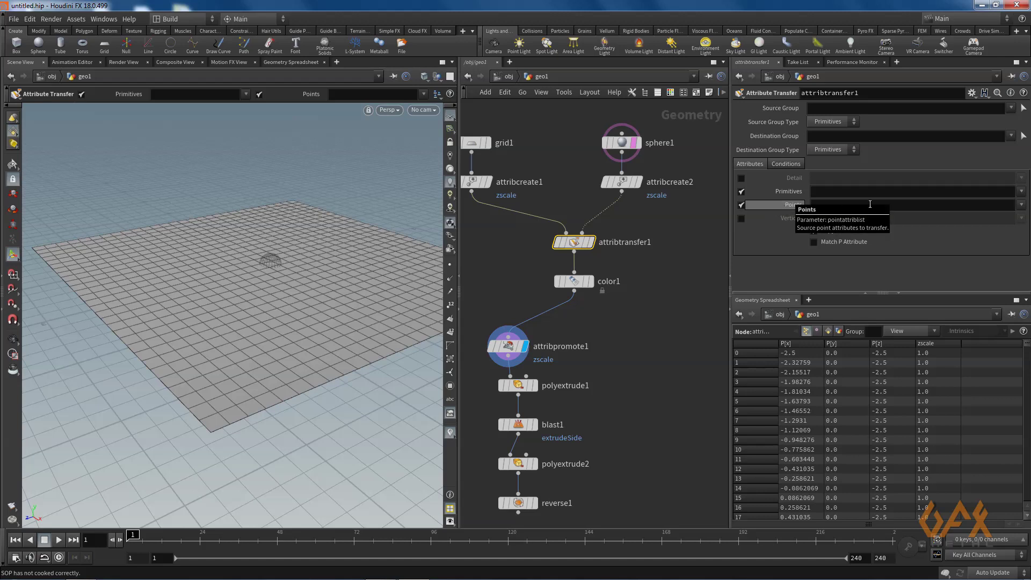
{"action": "left_click", "coordinate": [1021, 205]}
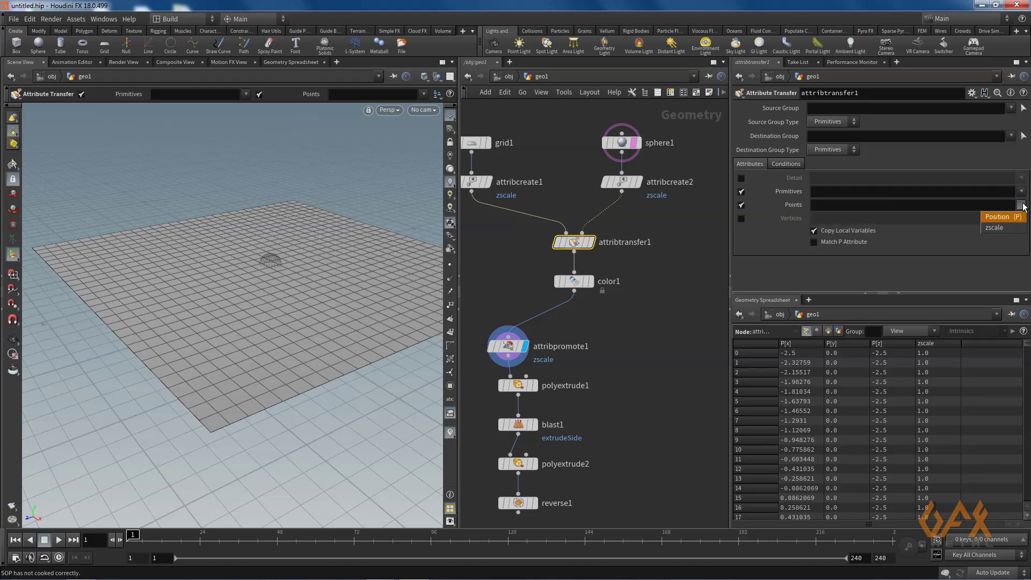
{"action": "left_click", "coordinate": [994, 227]}
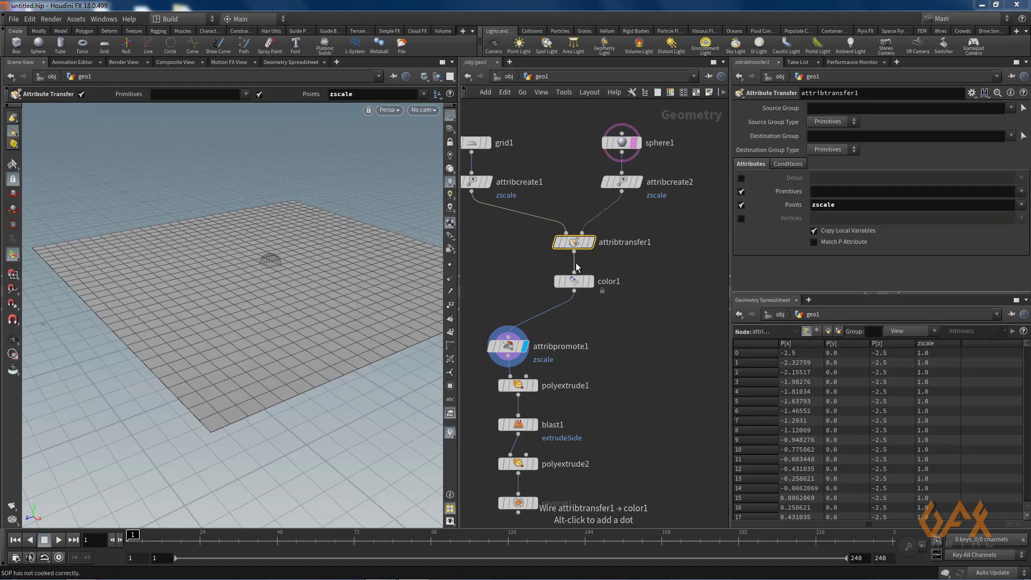
{"action": "left_click", "coordinate": [570, 281]}
{"action": "left_click_drag", "start_coordinate": [166, 283], "coordinate": [128, 293]}
{"action": "key", "text": "Return"}
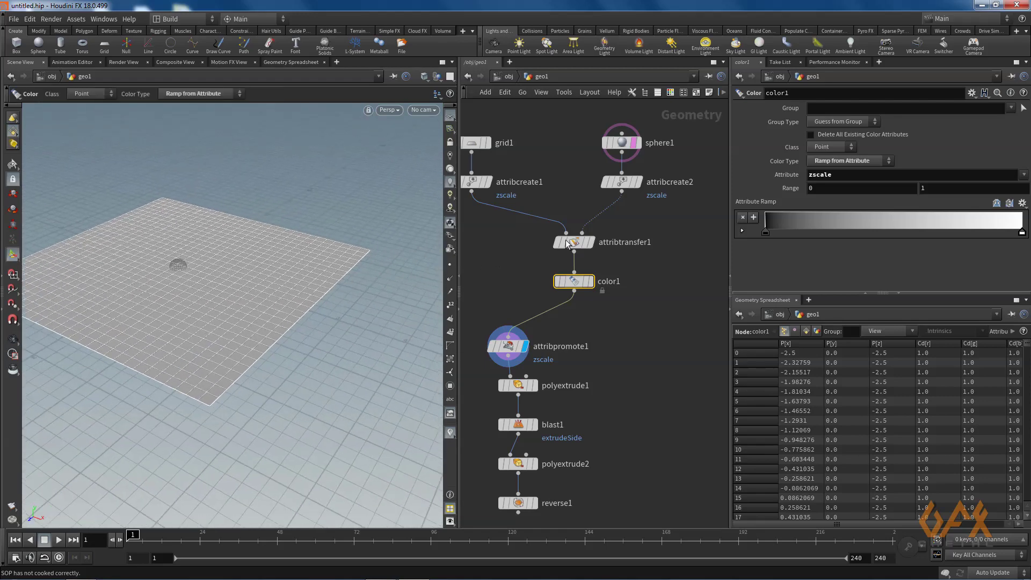
Step: Lower attribtransfer1's distance threshold to 0.55 so only the grid area around the sphere is affected
{"action": "left_click", "coordinate": [575, 243]}
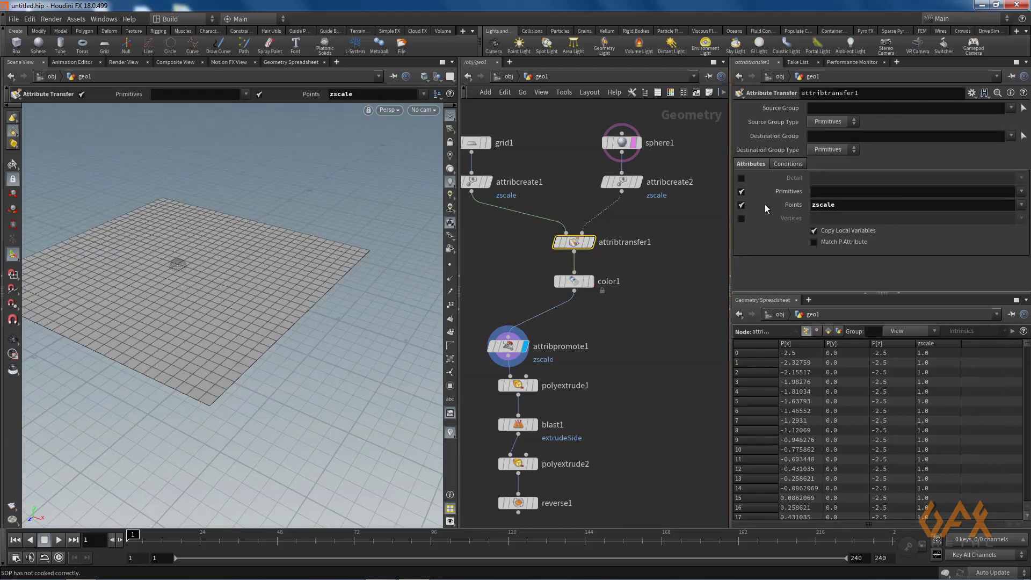
{"action": "left_click", "coordinate": [785, 163]}
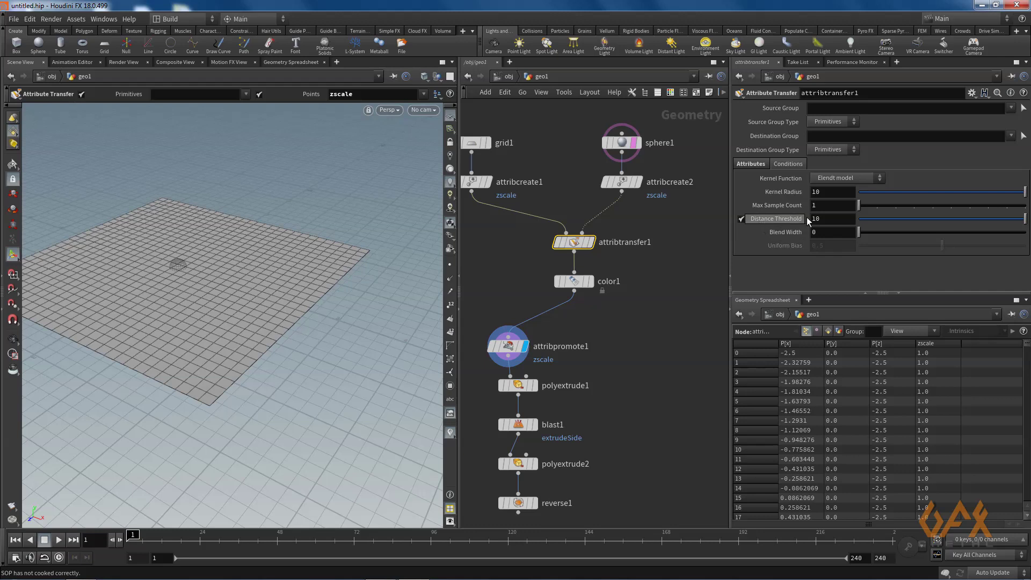
{"action": "mouse_move", "coordinate": [762, 223]}
{"action": "right_click_drag", "start_coordinate": [253, 305], "coordinate": [147, 295], "text": "alt"}
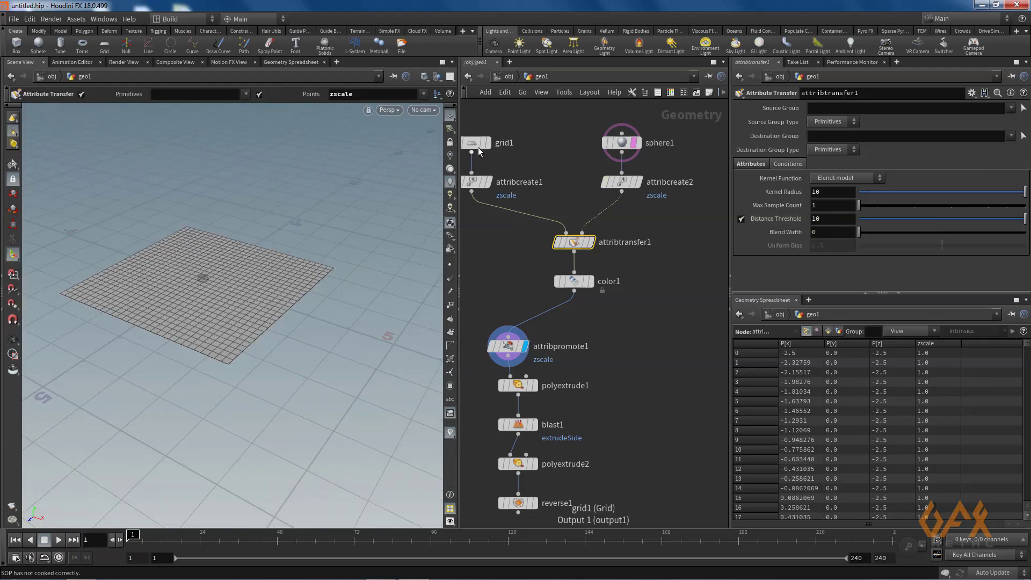
{"action": "left_click", "coordinate": [474, 142]}
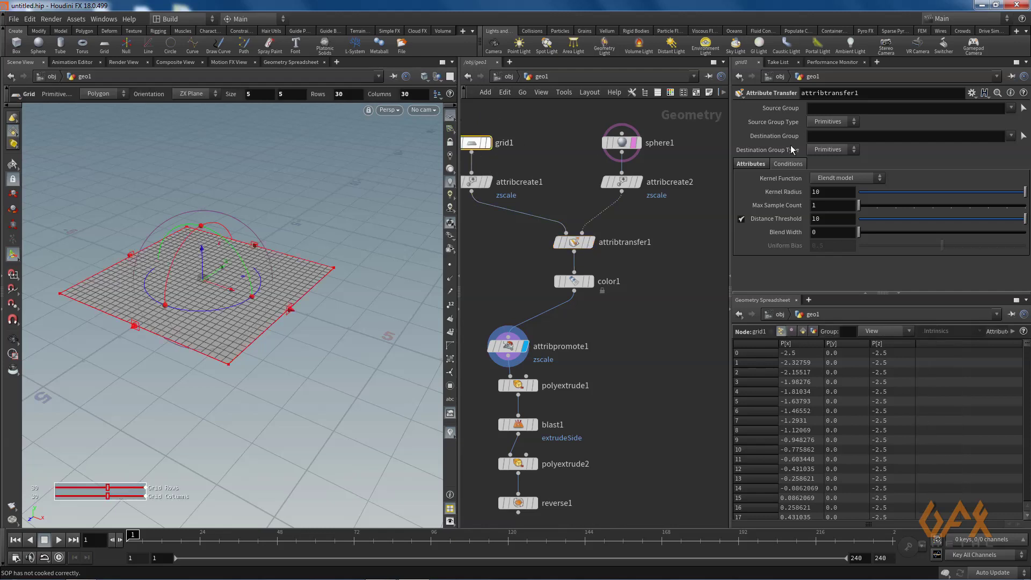
{"action": "left_click", "coordinate": [574, 242]}
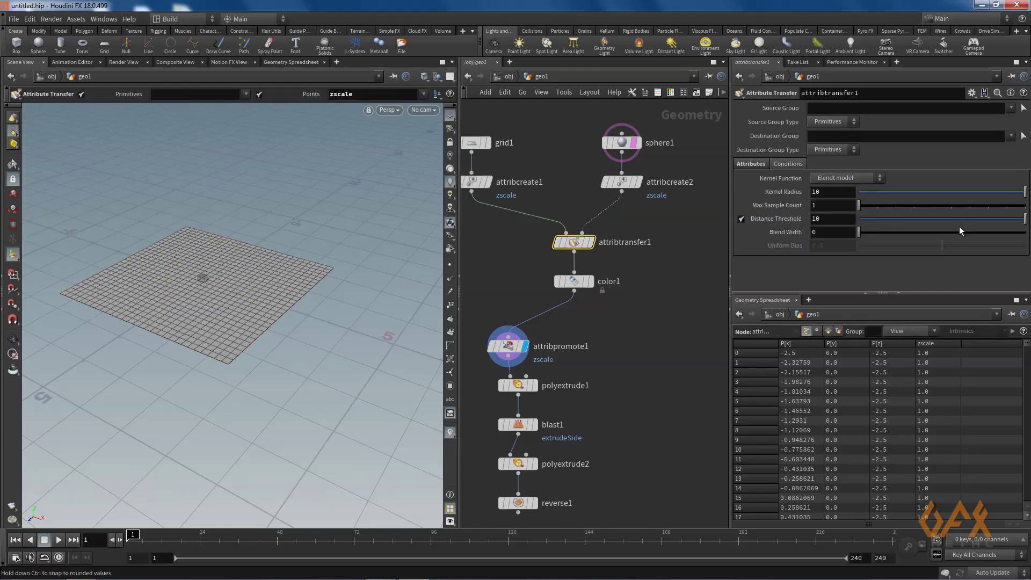
{"action": "left_click_drag", "start_coordinate": [1025, 224], "coordinate": [983, 225]}
{"action": "left_click_drag", "start_coordinate": [916, 219], "coordinate": [866, 223]}
{"action": "right_click_drag", "start_coordinate": [170, 296], "coordinate": [403, 302], "text": "alt"}
{"action": "left_click_drag", "start_coordinate": [259, 311], "coordinate": [187, 193], "text": "alt"}
{"action": "key", "text": "Return"}
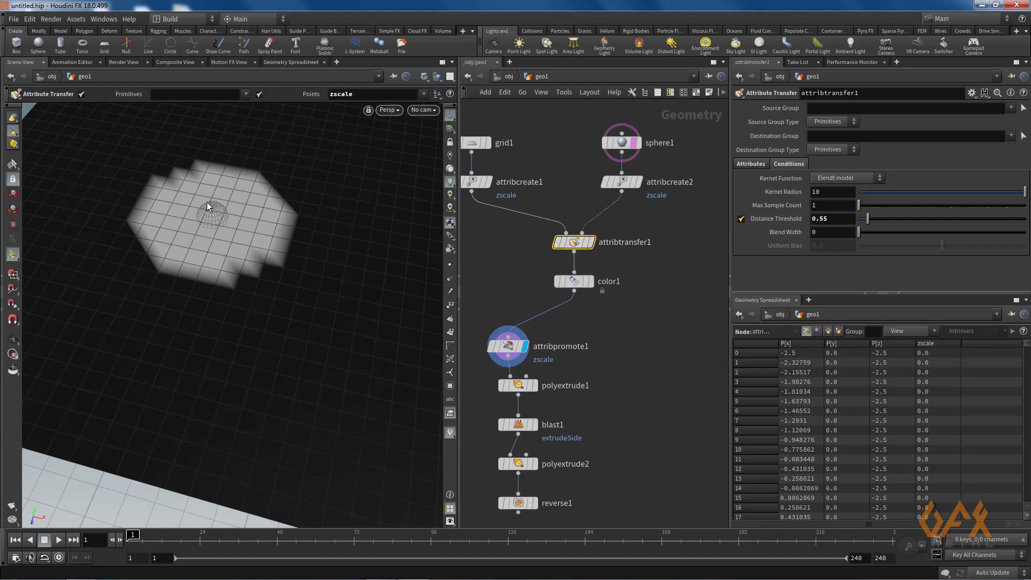
Step: Soften the transfer falloff by setting attribtransfer1's blend width to 0.65 and its distance threshold to 0.35
{"action": "right_click_drag", "start_coordinate": [201, 217], "coordinate": [253, 216], "text": "alt"}
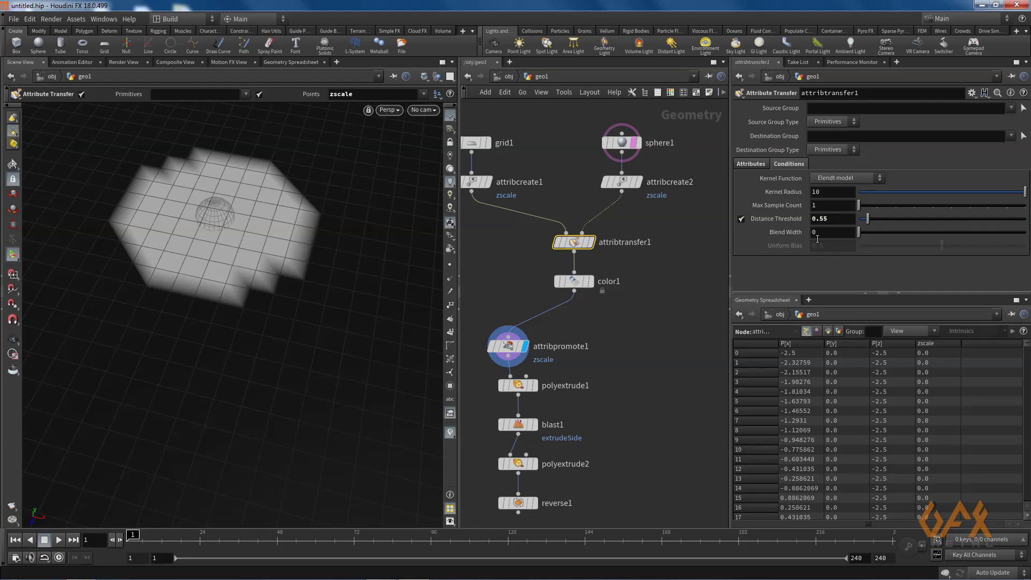
{"action": "left_click_drag", "start_coordinate": [186, 175], "coordinate": [180, 226], "text": "alt"}
{"action": "key", "text": "Return"}
{"action": "mouse_move", "coordinate": [858, 234]}
{"action": "left_mouse_down"}
{"action": "mouse_move", "coordinate": [872, 237]}
{"action": "mouse_move", "coordinate": [864, 219]}
{"action": "left_mouse_up"}
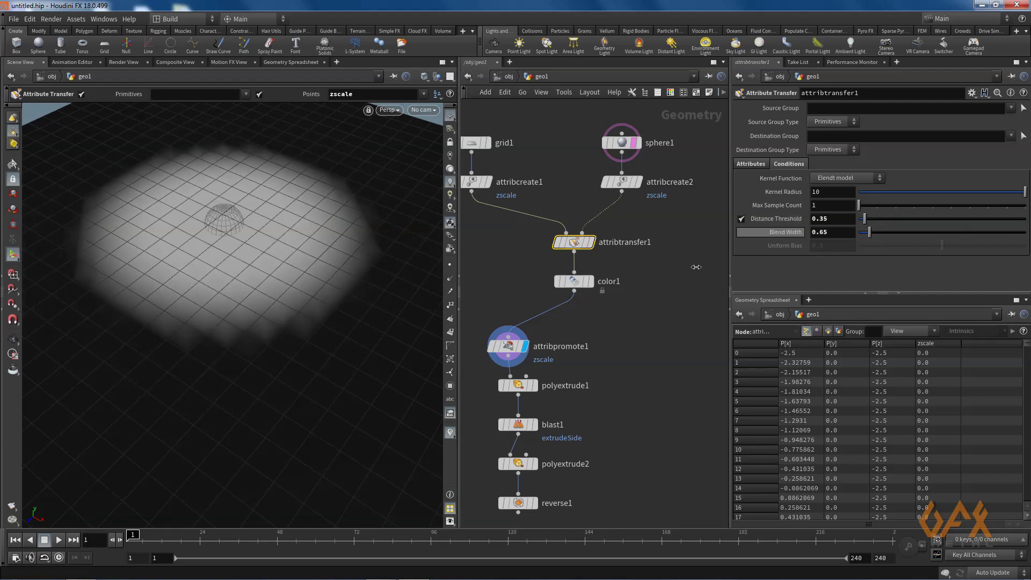
Step: Display the reverse1 node's output and view the raised tiles around the sphere
{"action": "key", "text": "Escape"}
{"action": "right_click_drag", "start_coordinate": [260, 299], "coordinate": [119, 322]}
{"action": "left_click_drag", "start_coordinate": [131, 331], "coordinate": [130, 320]}
{"action": "middle_click_drag", "start_coordinate": [473, 436], "coordinate": [504, 356]}
{"action": "left_click", "coordinate": [567, 425]}
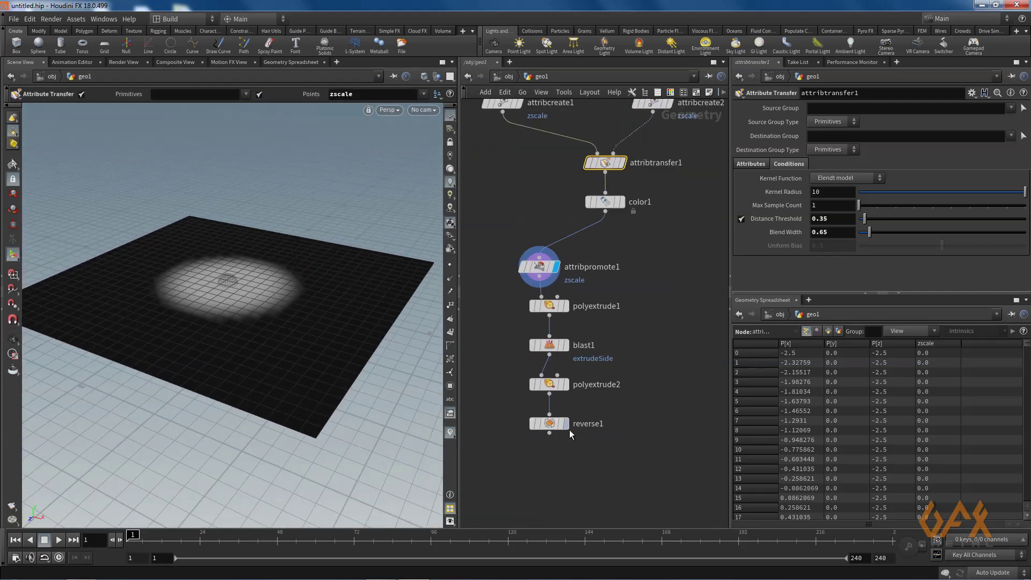
{"action": "key", "text": "Escape"}
{"action": "left_click_drag", "start_coordinate": [161, 317], "coordinate": [57, 304]}
{"action": "key", "text": "Return"}
Step: Insert a Transform node between sphere1 and attribcreate2 and show it as a template
{"action": "middle_click_drag", "start_coordinate": [545, 184], "coordinate": [509, 311]}
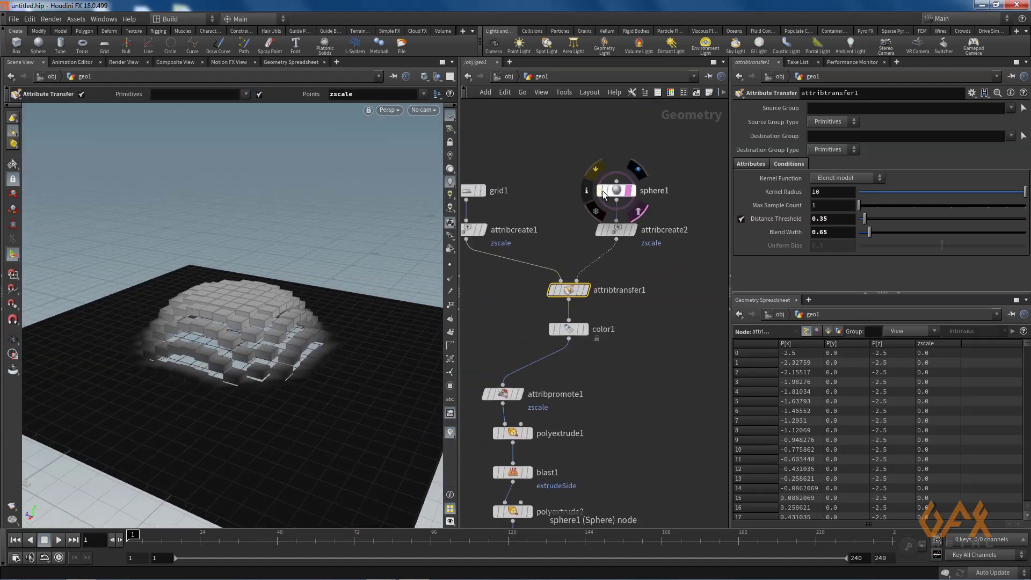
{"action": "key", "text": "Tab"}
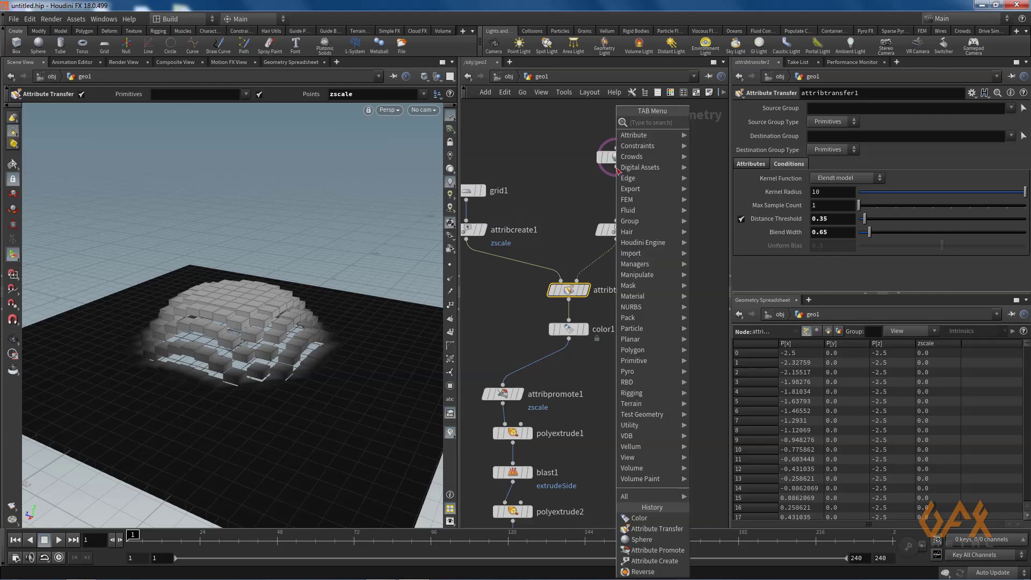
{"action": "type", "text": "trans"}
{"action": "key", "text": "Return"}
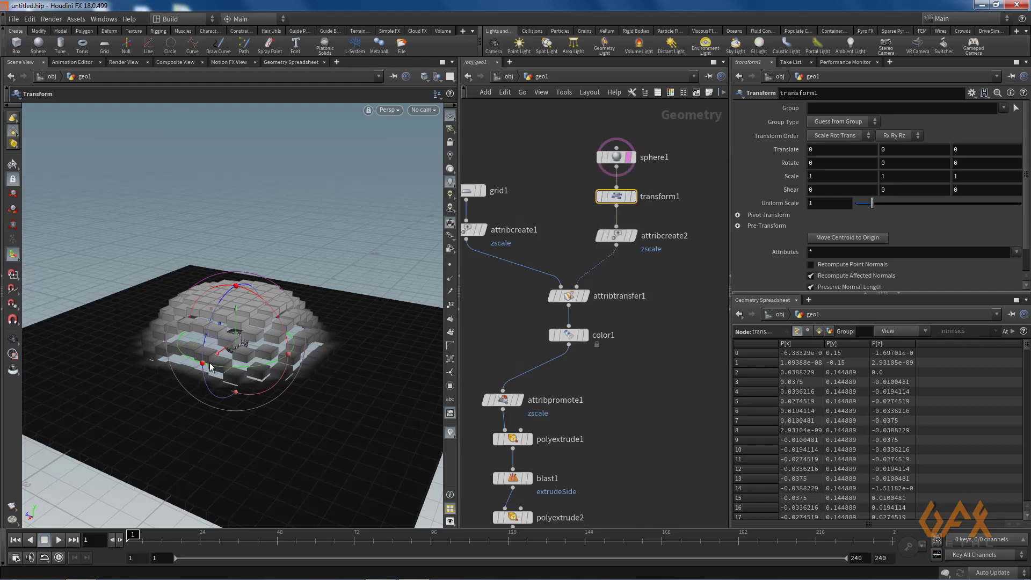
{"action": "left_click", "coordinate": [629, 196]}
Step: Try moving the sphere along X with transform1 and check how the raised tiles follow it
{"action": "left_click_drag", "start_coordinate": [217, 355], "coordinate": [276, 305]}
{"action": "left_click_drag", "start_coordinate": [233, 402], "coordinate": [137, 409], "text": "alt"}
{"action": "right_click_drag", "start_coordinate": [138, 410], "coordinate": [131, 381], "text": "alt"}
{"action": "mouse_move", "coordinate": [130, 381]}
{"action": "left_mouse_down"}
{"action": "mouse_move", "coordinate": [101, 371]}
{"action": "mouse_move", "coordinate": [145, 385]}
{"action": "left_mouse_up"}
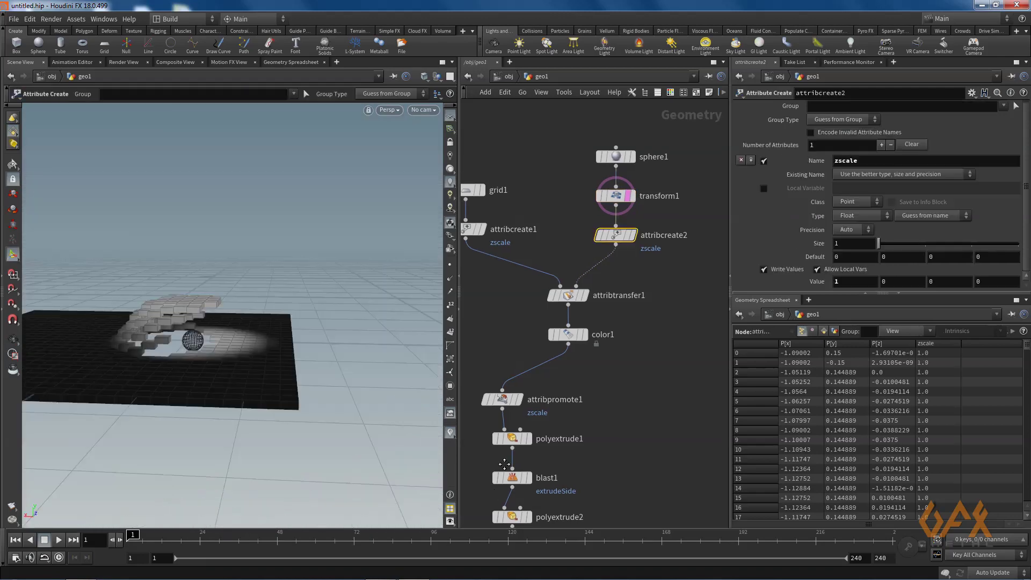
Step: Bypass the color1 node and inspect the uncoloured tiles
{"action": "left_click", "coordinate": [574, 283]}
{"action": "right_click", "coordinate": [148, 362]}
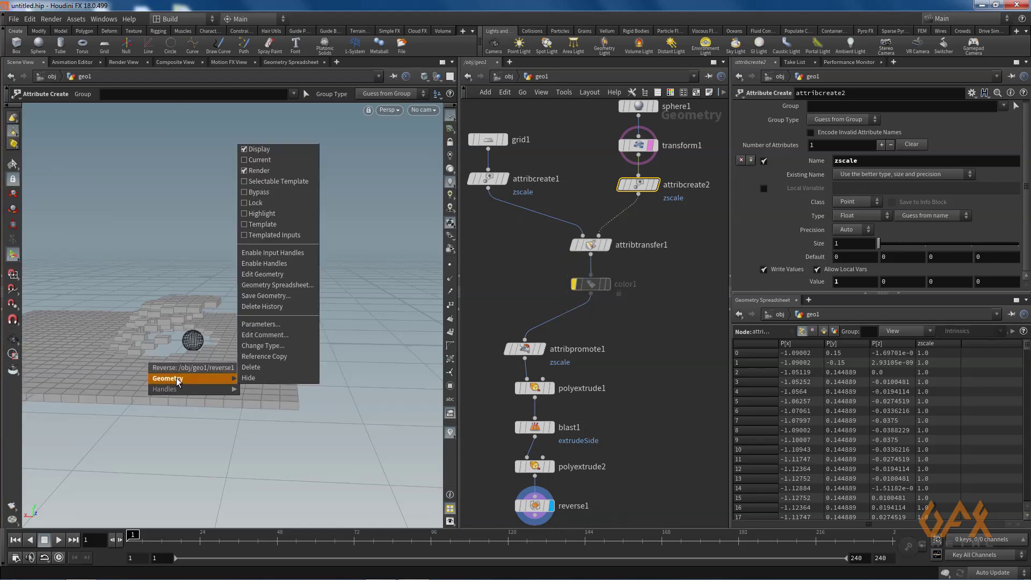
{"action": "left_click", "coordinate": [143, 297]}
{"action": "left_click_drag", "start_coordinate": [108, 377], "coordinate": [283, 336], "text": "alt"}
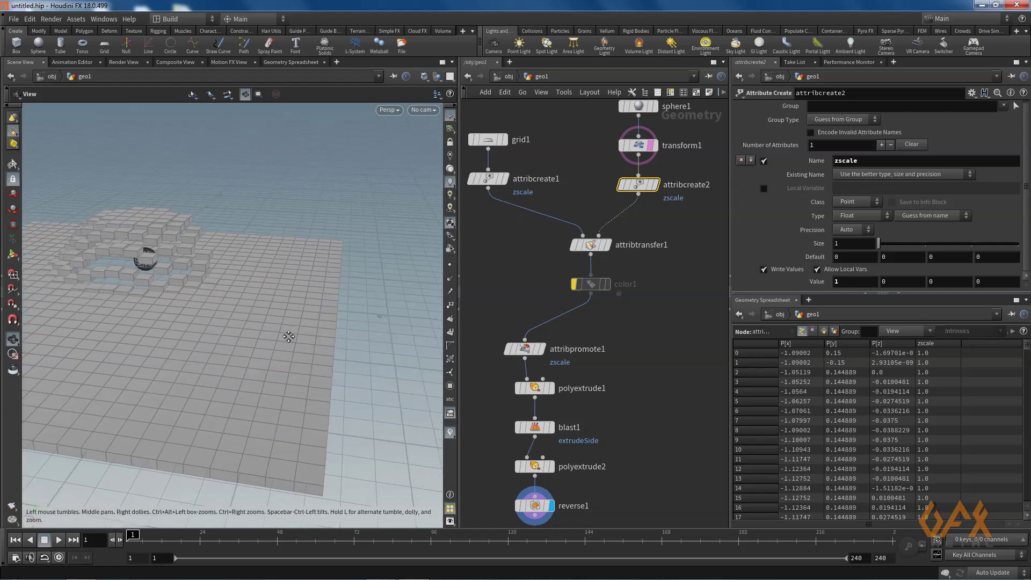
{"action": "key", "text": "Return"}
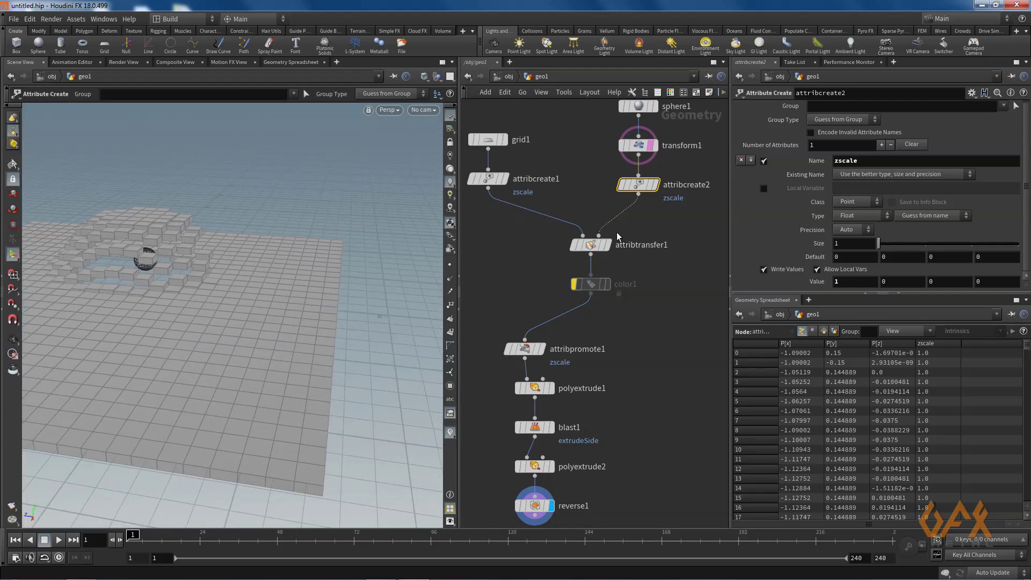
Step: Set transform1's X translation to 0 and inspect the tiles around the sphere
{"action": "left_click", "coordinate": [637, 145]}
{"action": "double_click", "coordinate": [842, 151]}
{"action": "type", "text": "0"}
{"action": "key", "text": "Return"}
{"action": "key", "text": "Escape"}
{"action": "left_click_drag", "start_coordinate": [191, 256], "coordinate": [130, 198]}
{"action": "middle_click_drag", "start_coordinate": [122, 244], "coordinate": [200, 278]}
{"action": "mouse_move", "coordinate": [201, 278]}
{"action": "left_mouse_down"}
{"action": "mouse_move", "coordinate": [151, 299]}
{"action": "mouse_move", "coordinate": [170, 300]}
{"action": "mouse_move", "coordinate": [184, 279]}
{"action": "left_mouse_up"}
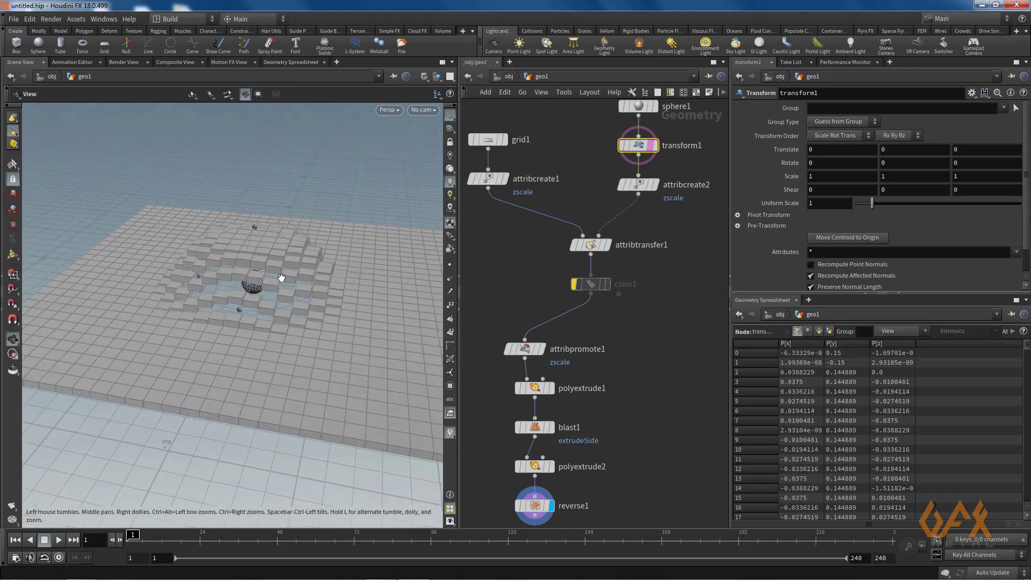
{"action": "middle_click_drag", "start_coordinate": [185, 300], "coordinate": [129, 299]}
{"action": "right_click_drag", "start_coordinate": [129, 299], "coordinate": [154, 290]}
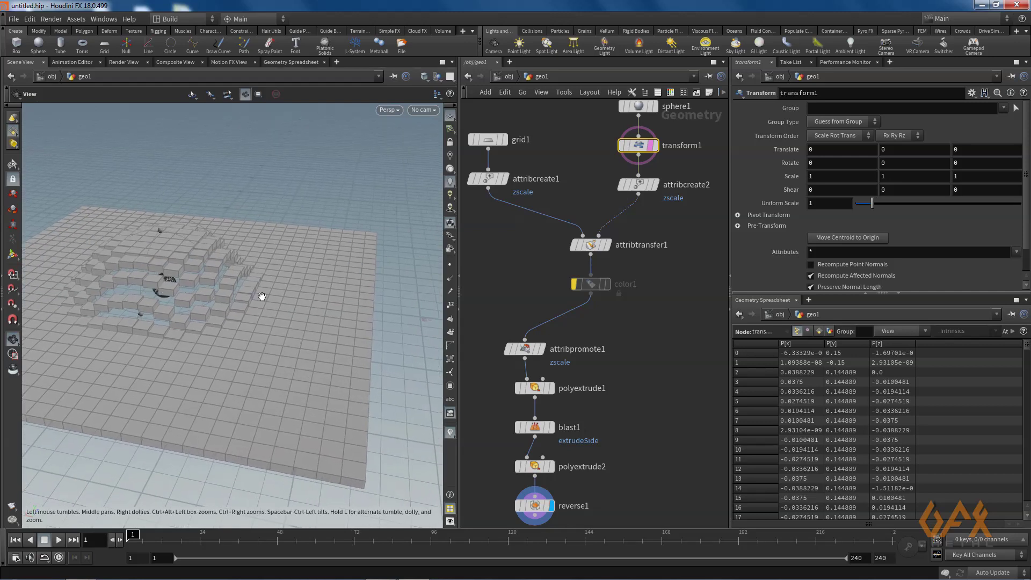
{"action": "key", "text": "Return"}
Step: Insert an Attribute VOP node between attribtransfer1 and color1
{"action": "left_click_drag", "start_coordinate": [589, 289], "coordinate": [588, 315]}
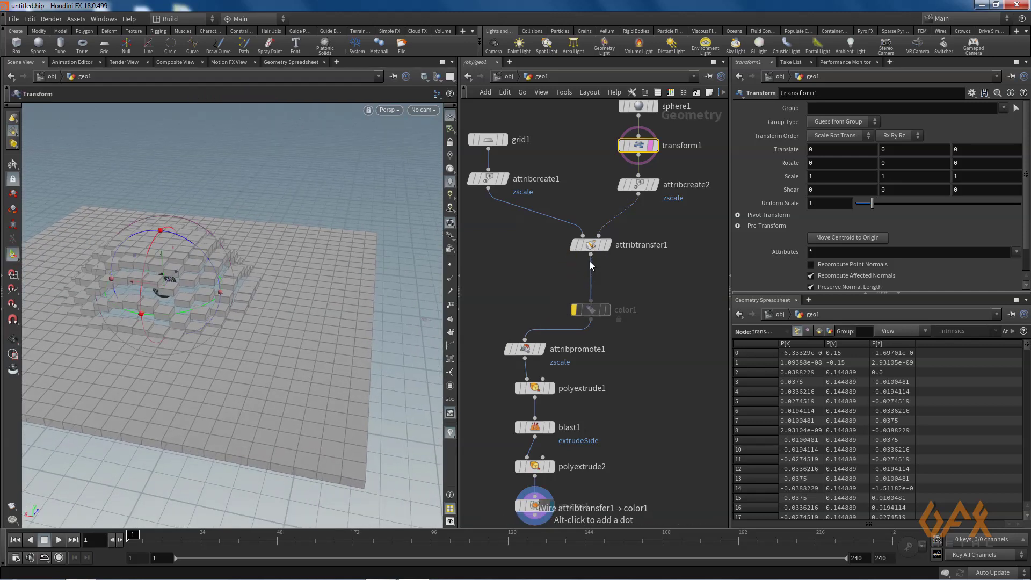
{"action": "key", "text": "Tab"}
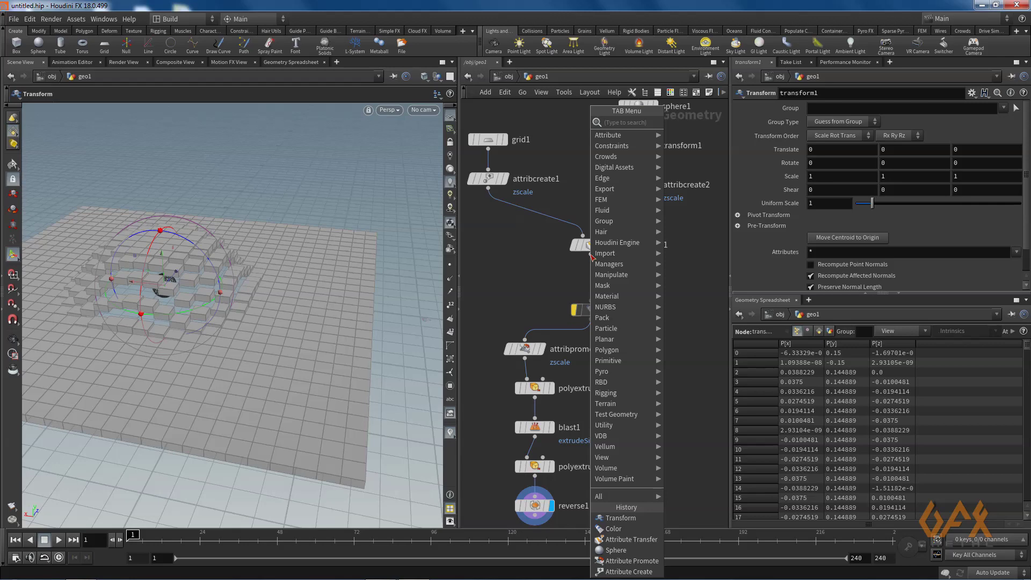
{"action": "type", "text": "vop"}
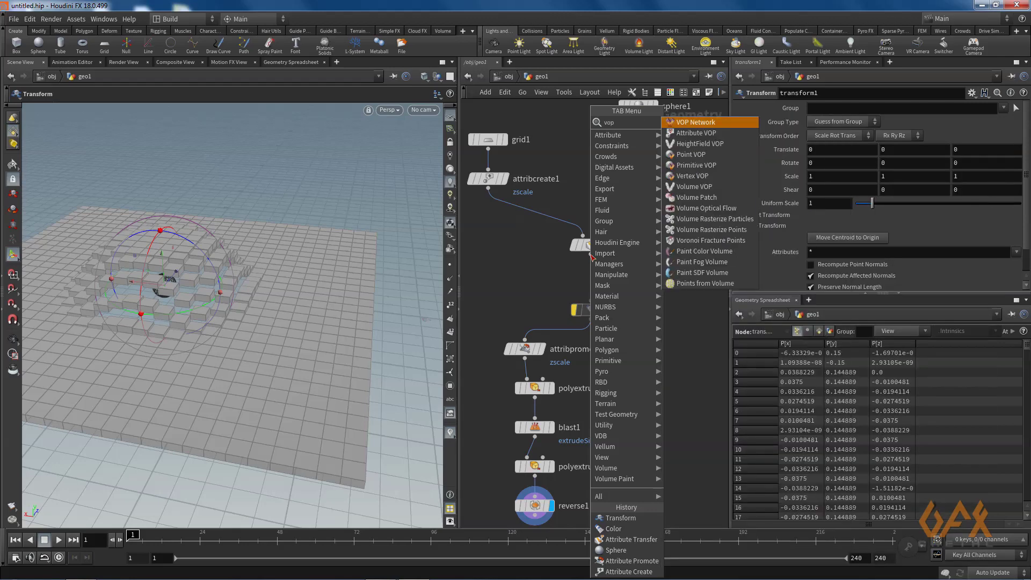
{"action": "key", "text": "Down"}
{"action": "key", "text": "Return"}
{"action": "left_click", "coordinate": [596, 295]}
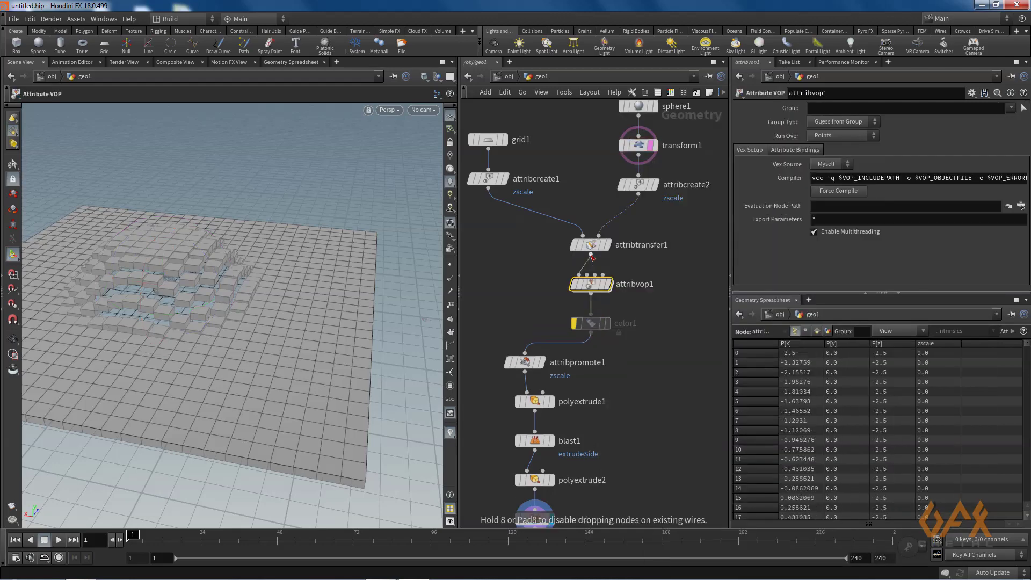
Step: Open the attribvop1 network and move the geometry output node down beside the global parameters node
{"action": "double_click", "coordinate": [591, 282]}
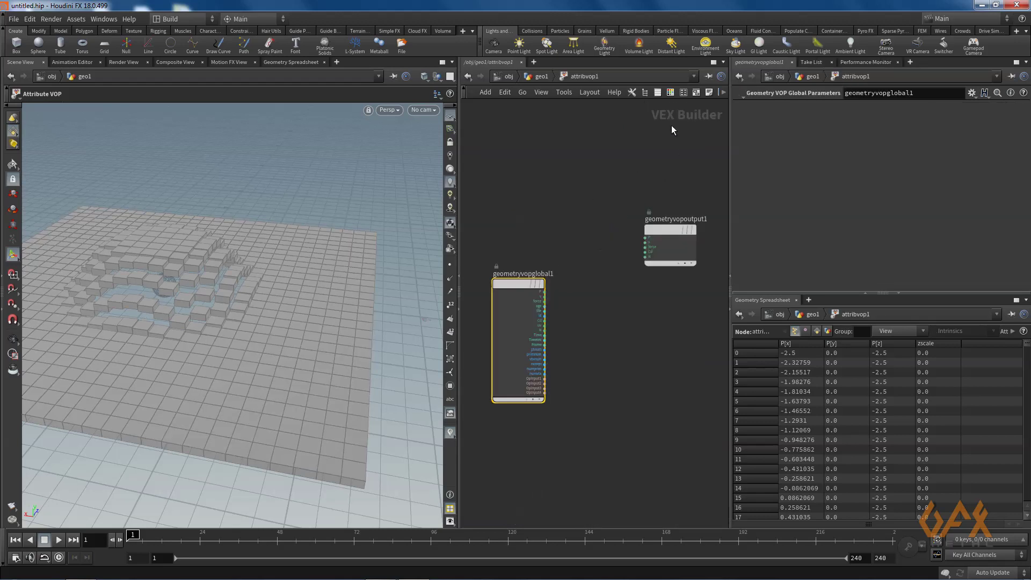
{"action": "left_click_drag", "start_coordinate": [664, 231], "coordinate": [650, 371]}
{"action": "middle_click_drag", "start_coordinate": [592, 392], "coordinate": [593, 317]}
{"action": "scroll", "coordinate": [592, 317], "scroll_direction": "up", "scroll_amount": 3}
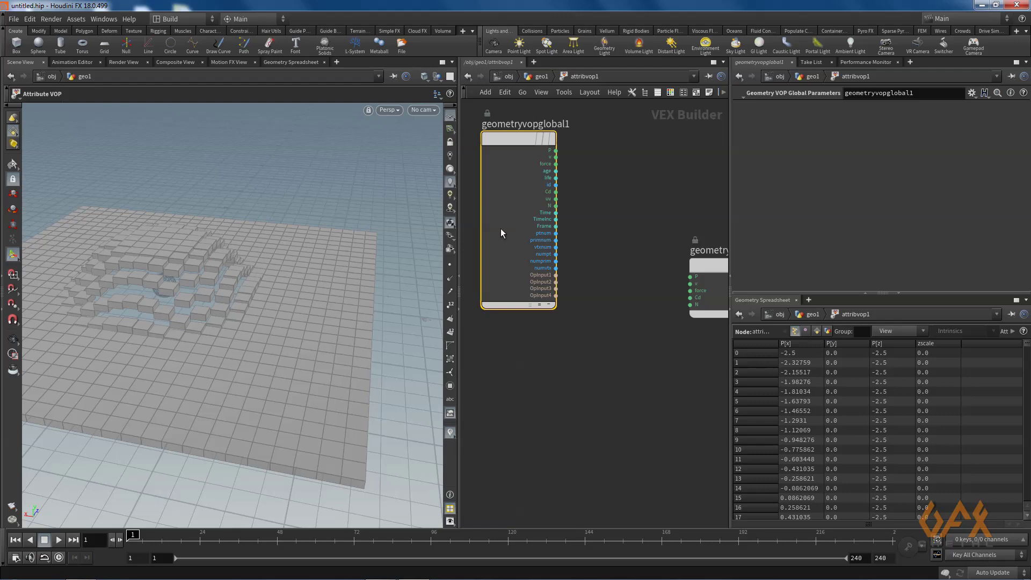
{"action": "scroll", "coordinate": [539, 176], "scroll_direction": "up", "scroll_amount": 2}
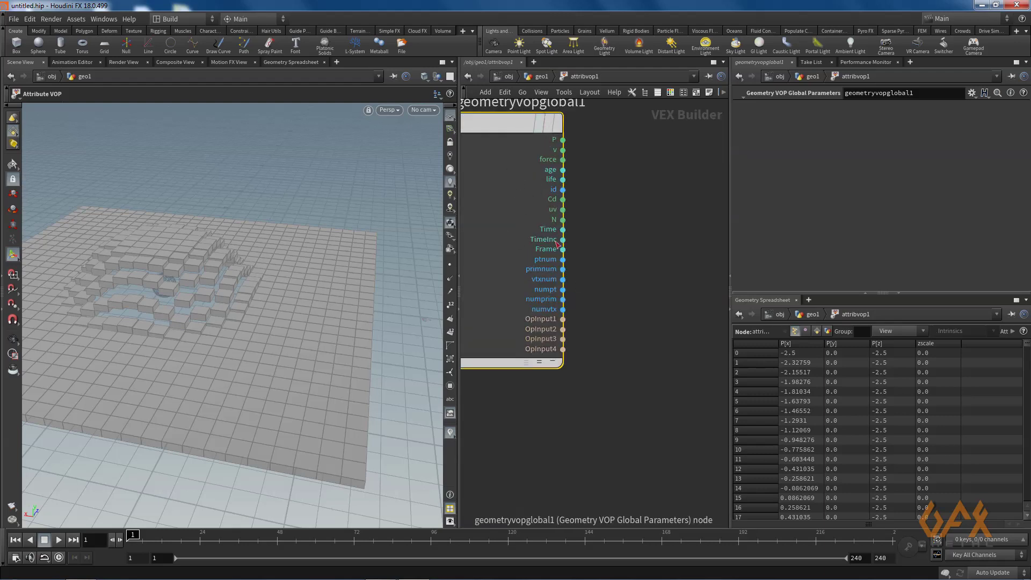
{"action": "scroll", "coordinate": [531, 367], "scroll_direction": "down", "scroll_amount": 4}
{"action": "scroll", "coordinate": [521, 369], "scroll_direction": "up", "scroll_amount": 2}
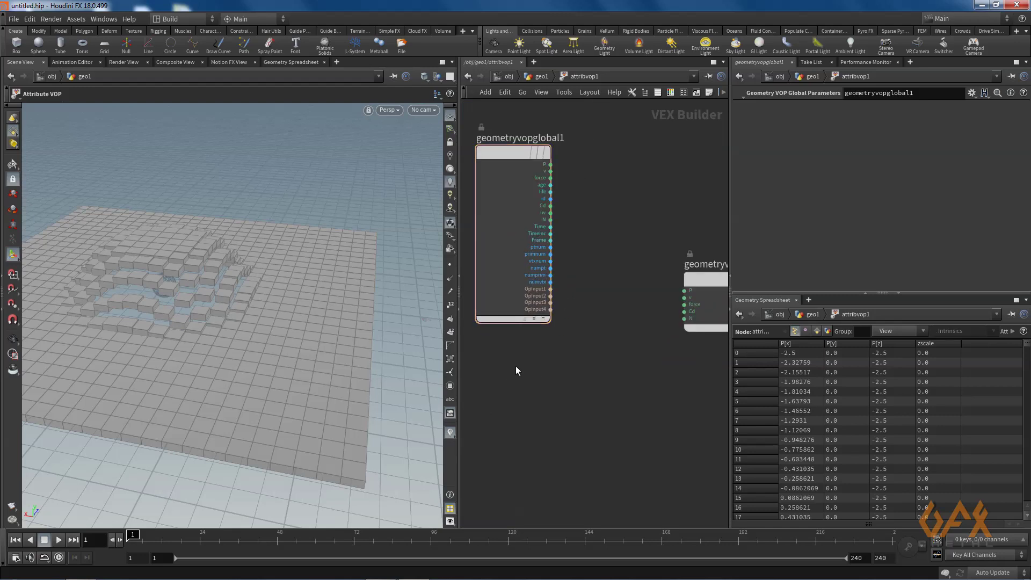
Step: Add a Bind node below the global parameters node and set its parameter name to zscale
{"action": "key", "text": "Tab"}
{"action": "type", "text": "bind"}
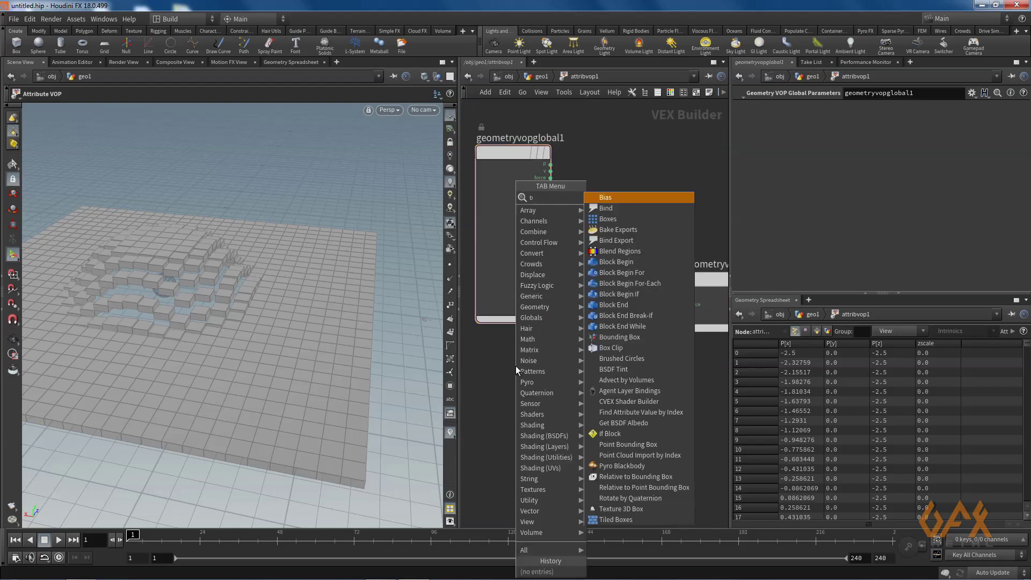
{"action": "key", "text": "Return"}
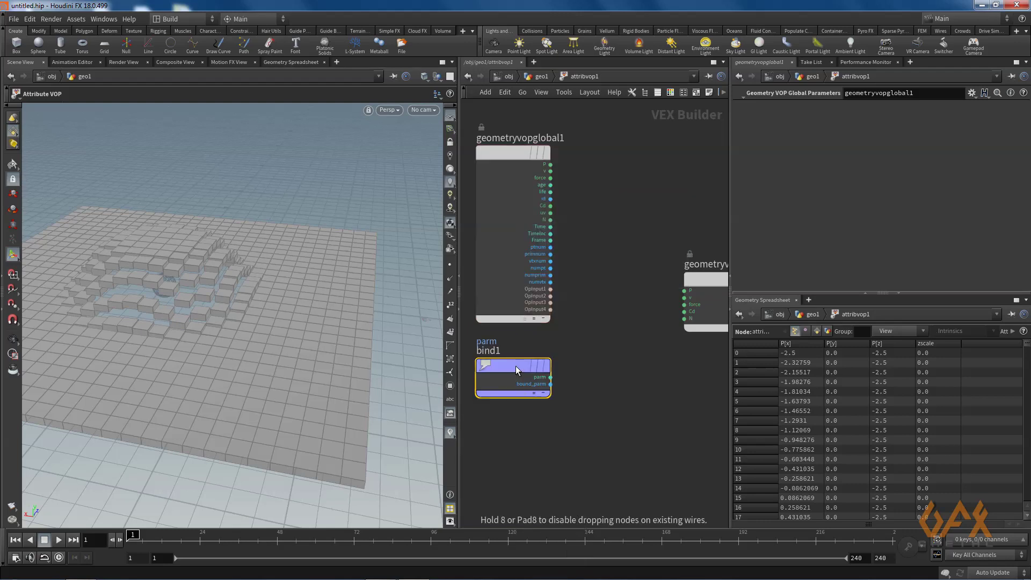
{"action": "left_click", "coordinate": [515, 366]}
{"action": "middle_click_drag", "start_coordinate": [688, 367], "coordinate": [642, 372]}
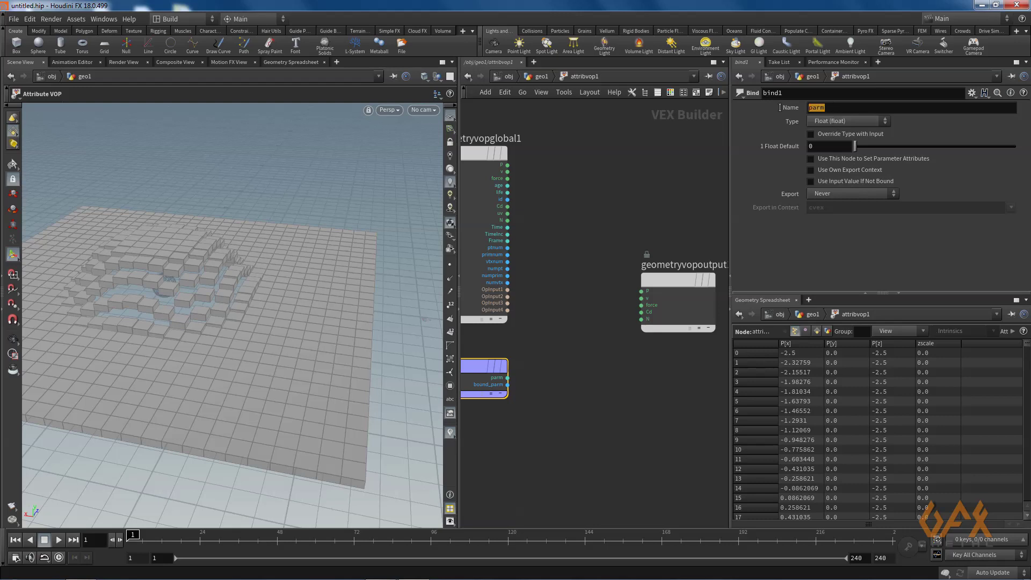
{"action": "left_click_drag", "start_coordinate": [786, 107], "coordinate": [779, 107]}
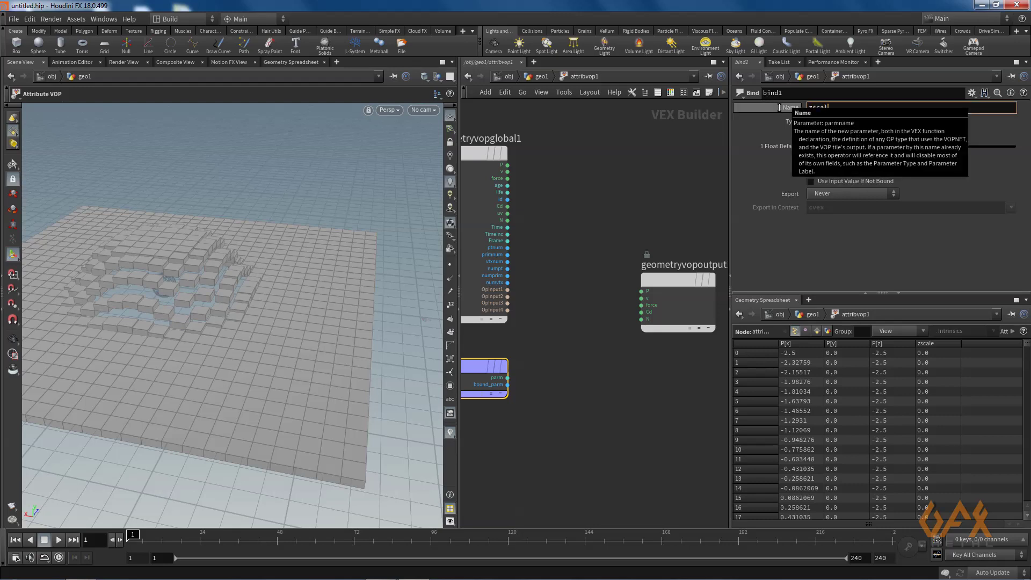
{"action": "type", "text": "zscale"}
{"action": "left_click", "coordinate": [611, 398]}
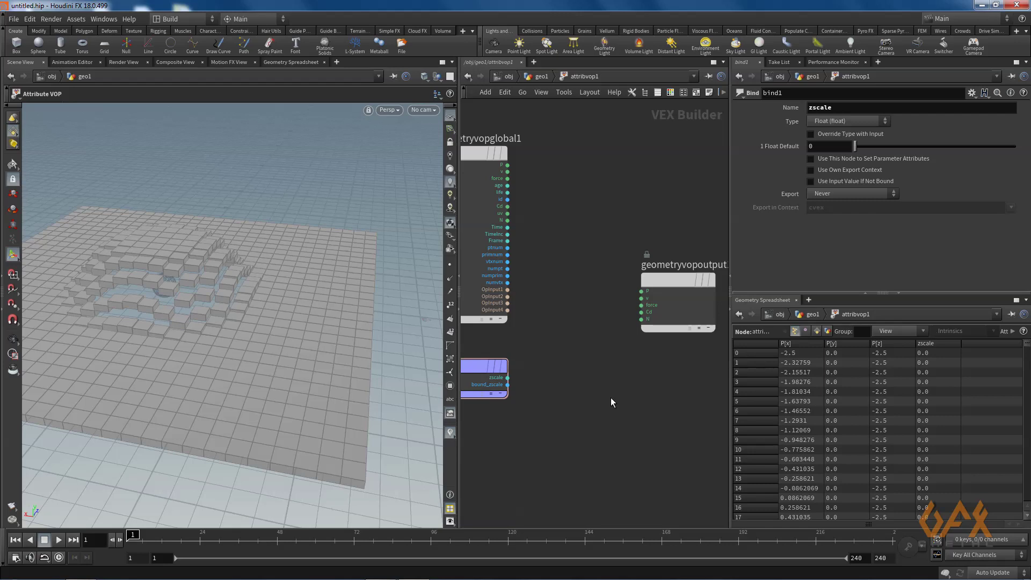
Step: Add a Bind Export node below the geometry output with parameter name zscale and space both nodes out
{"action": "key", "text": "Tab"}
{"action": "type", "text": "bin"}
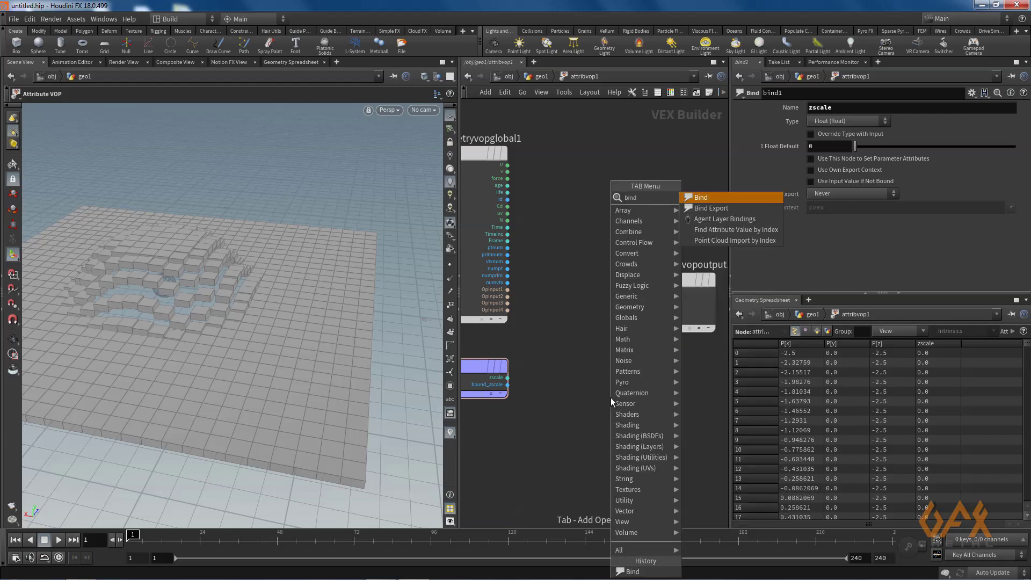
{"action": "type", "text": "d"}
{"action": "key", "text": "Return"}
{"action": "left_click", "coordinate": [612, 397]}
{"action": "left_click_drag", "start_coordinate": [614, 397], "coordinate": [676, 376]}
{"action": "left_click_drag", "start_coordinate": [830, 108], "coordinate": [788, 109]}
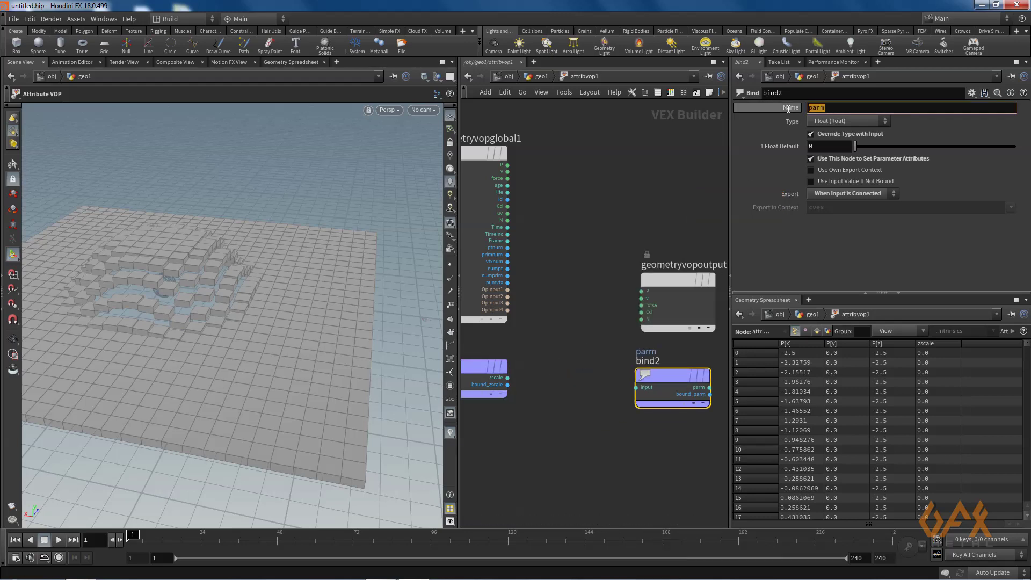
{"action": "type", "text": "z"}
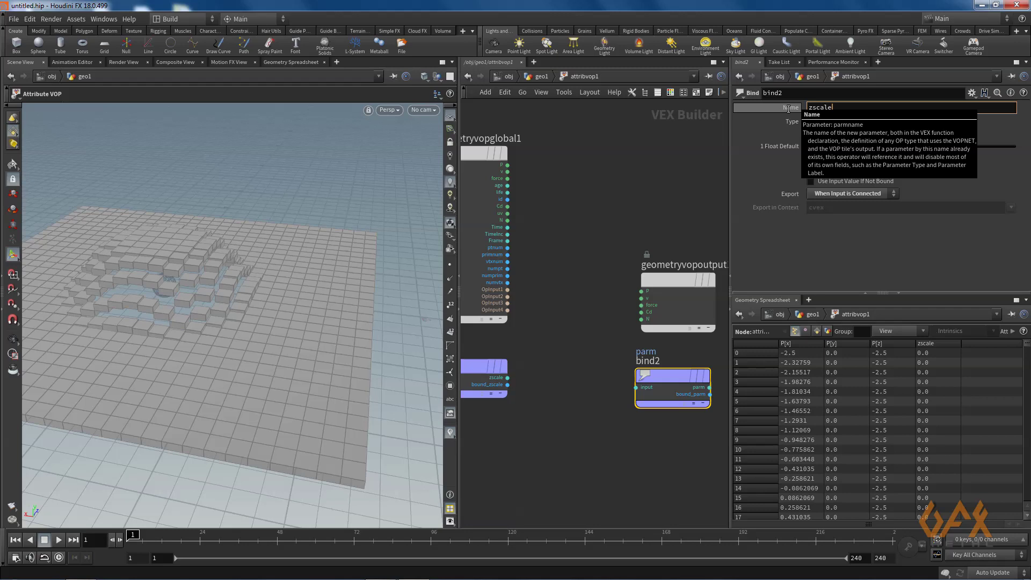
{"action": "type", "text": "scale"}
{"action": "key", "text": "Return"}
{"action": "left_click_drag", "start_coordinate": [668, 375], "coordinate": [699, 372]}
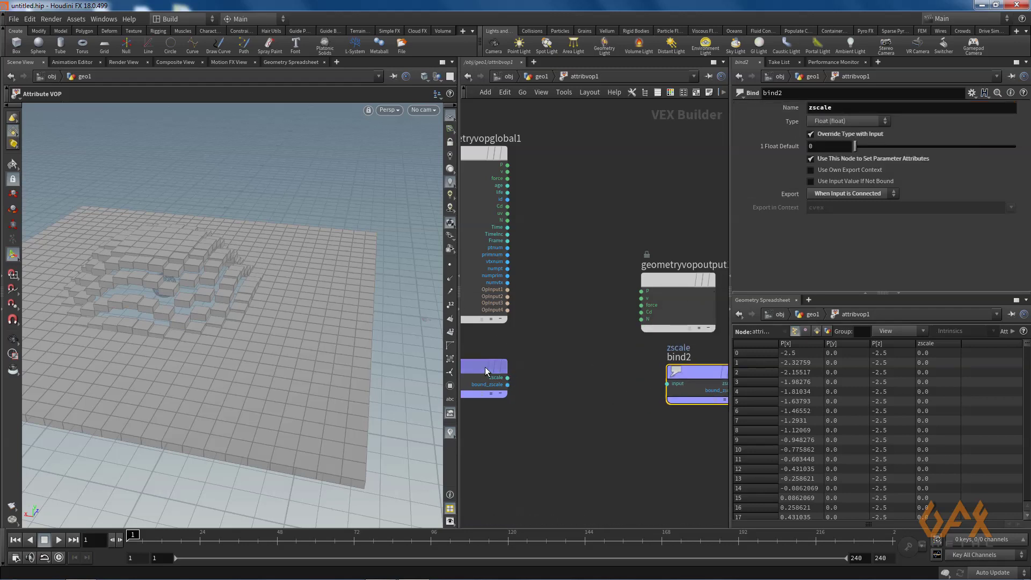
{"action": "left_click_drag", "start_coordinate": [684, 279], "coordinate": [728, 276]}
Step: Add a Multiply node and wire bind1's zscale through its first input into the bind2 export node
{"action": "left_click", "coordinate": [572, 359]}
{"action": "key", "text": "Tab"}
{"action": "type", "text": "mult"}
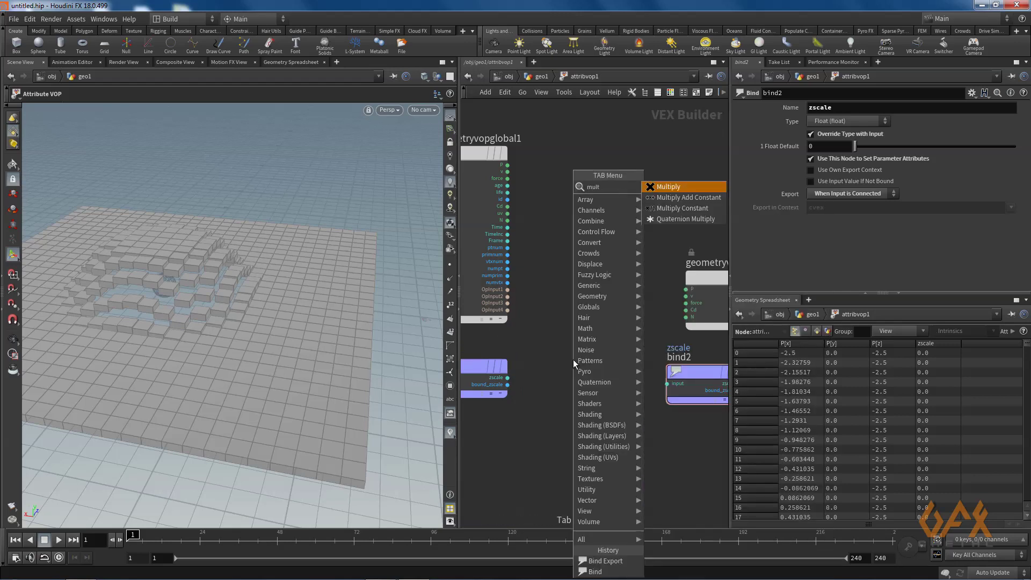
{"action": "key", "text": "Return"}
{"action": "left_click", "coordinate": [585, 366]}
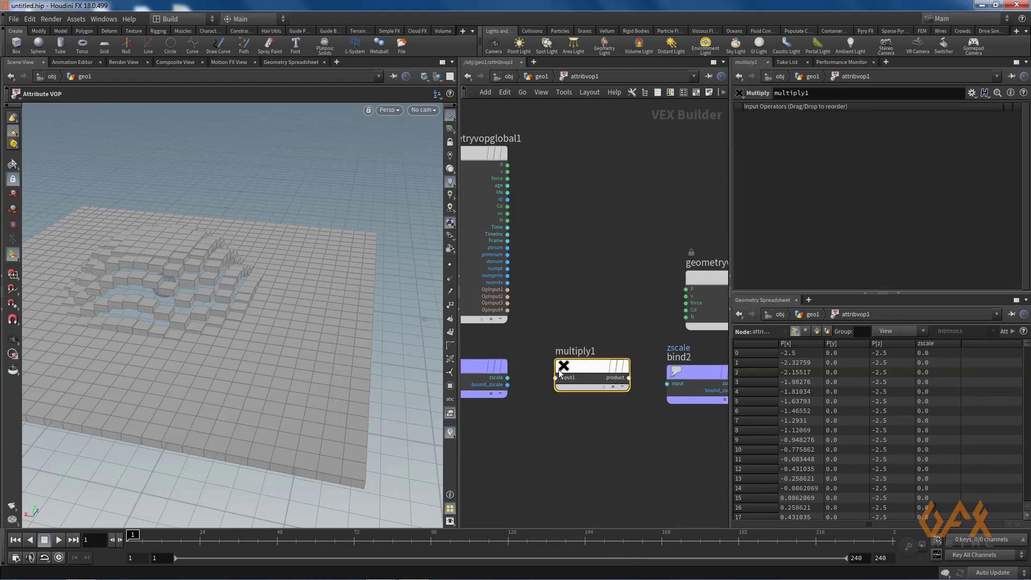
{"action": "left_click", "coordinate": [508, 377]}
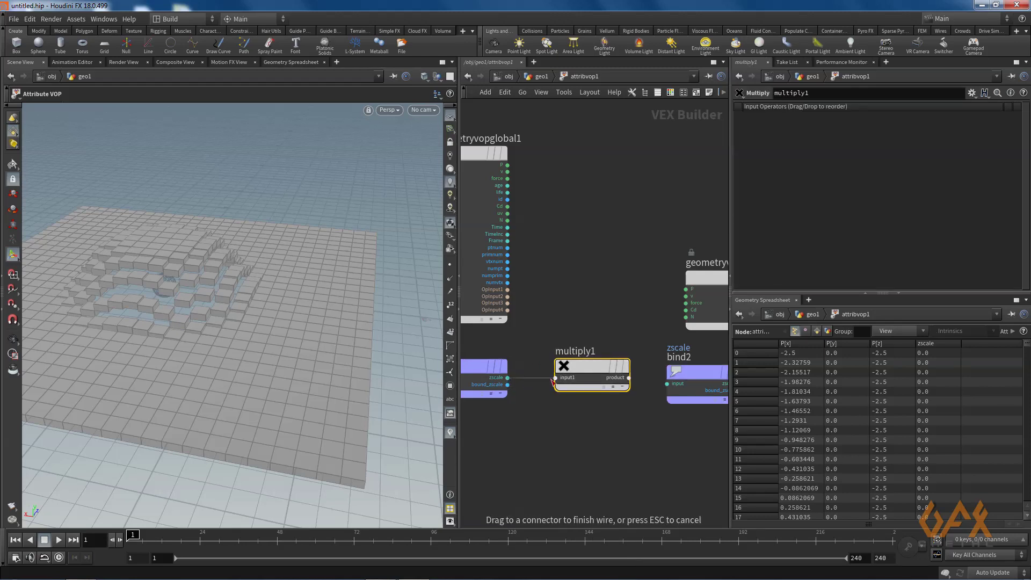
{"action": "left_click", "coordinate": [555, 377]}
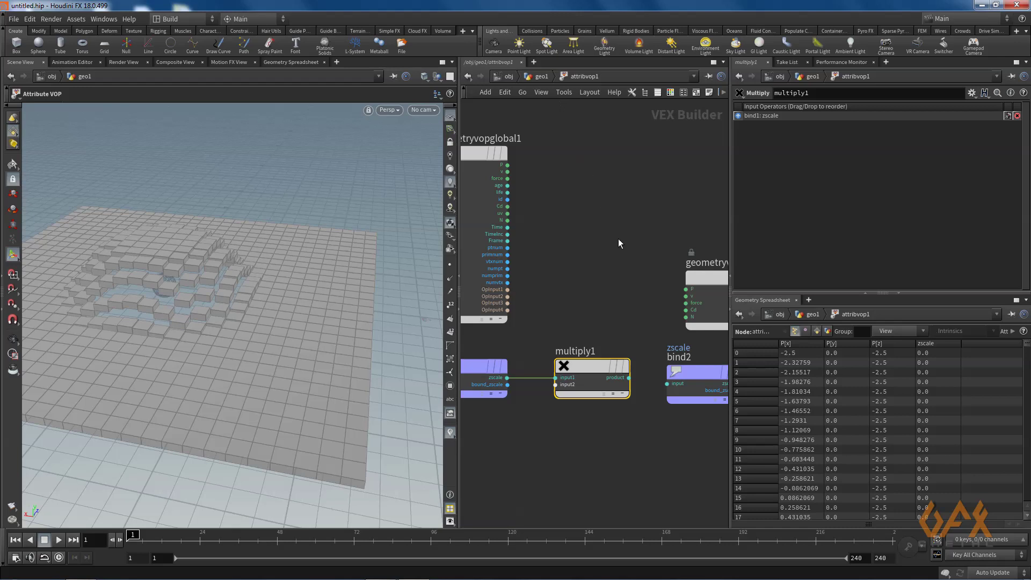
{"action": "middle_click_drag", "start_coordinate": [613, 256], "coordinate": [584, 251]}
{"action": "left_click_drag", "start_coordinate": [676, 366], "coordinate": [703, 361]}
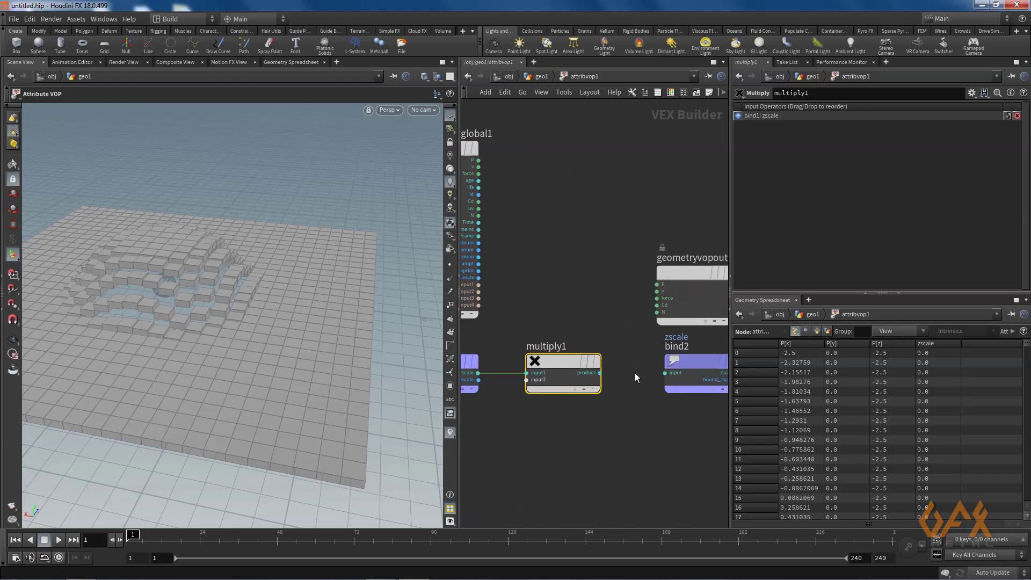
{"action": "left_click", "coordinate": [600, 374]}
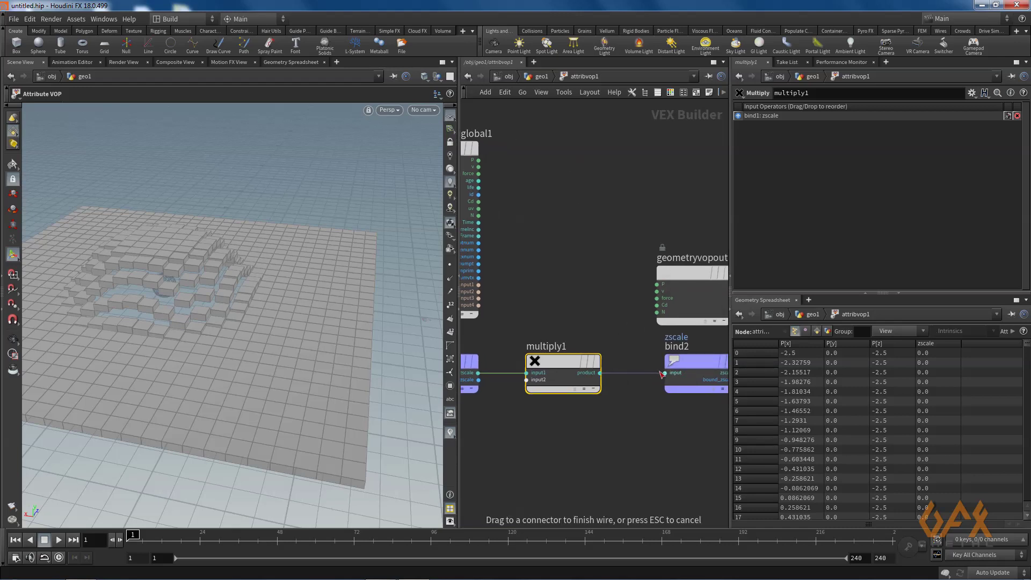
{"action": "left_click", "coordinate": [664, 373]}
Step: Move the geometry output node out of the way and add a Turbulent Noise node above multiply1
{"action": "middle_click_drag", "start_coordinate": [575, 260], "coordinate": [573, 285]}
{"action": "left_click_drag", "start_coordinate": [691, 307], "coordinate": [718, 271]}
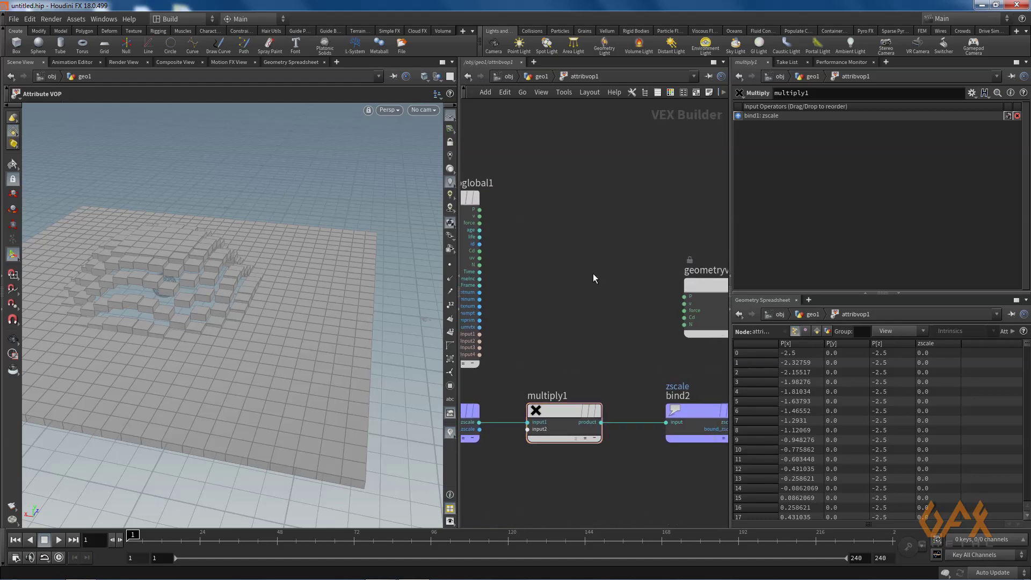
{"action": "key", "text": "Tab"}
{"action": "type", "text": "tur"}
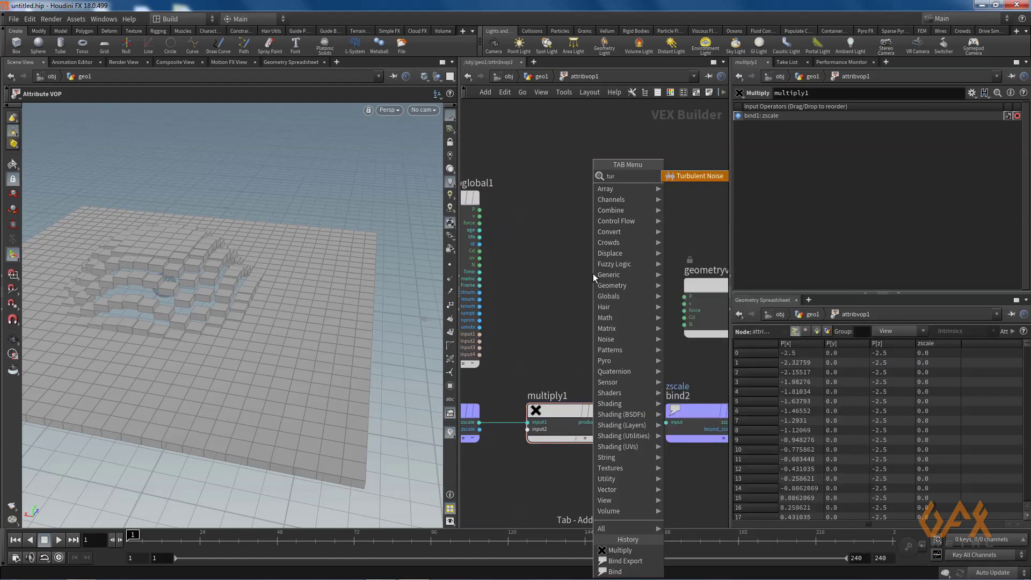
{"action": "key", "text": "Return"}
{"action": "left_click", "coordinate": [593, 273]}
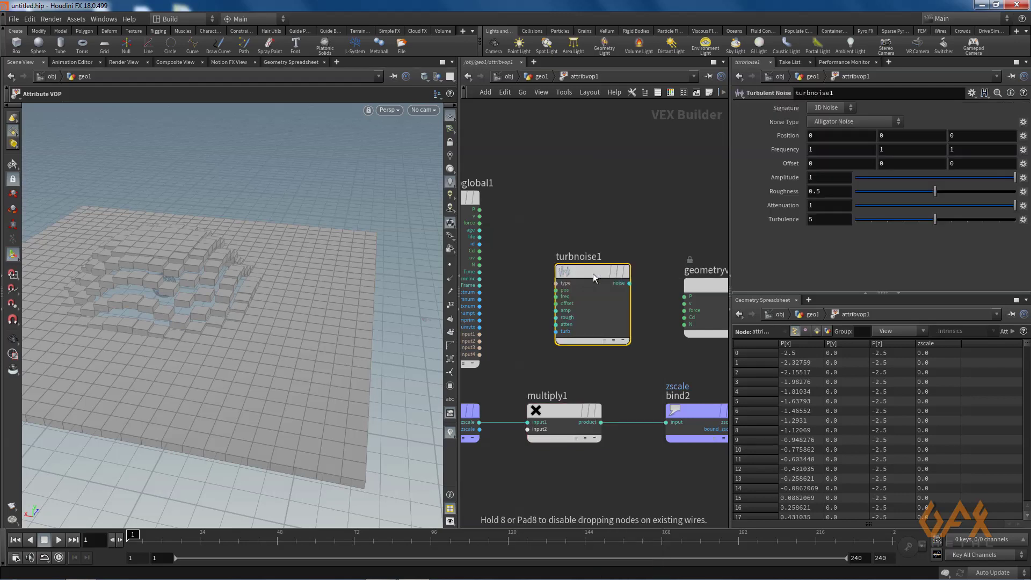
Step: Wire the global P output into the Turbulent Noise node's pos input and Time into its offset input
{"action": "scroll", "coordinate": [542, 243], "scroll_direction": "up", "scroll_amount": 2}
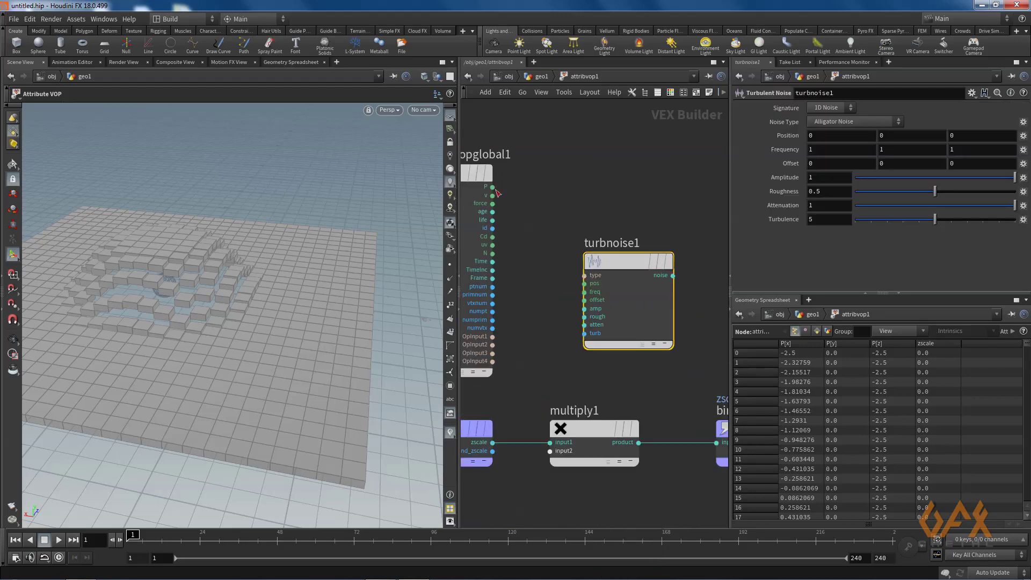
{"action": "left_click_drag", "start_coordinate": [491, 187], "coordinate": [573, 294]}
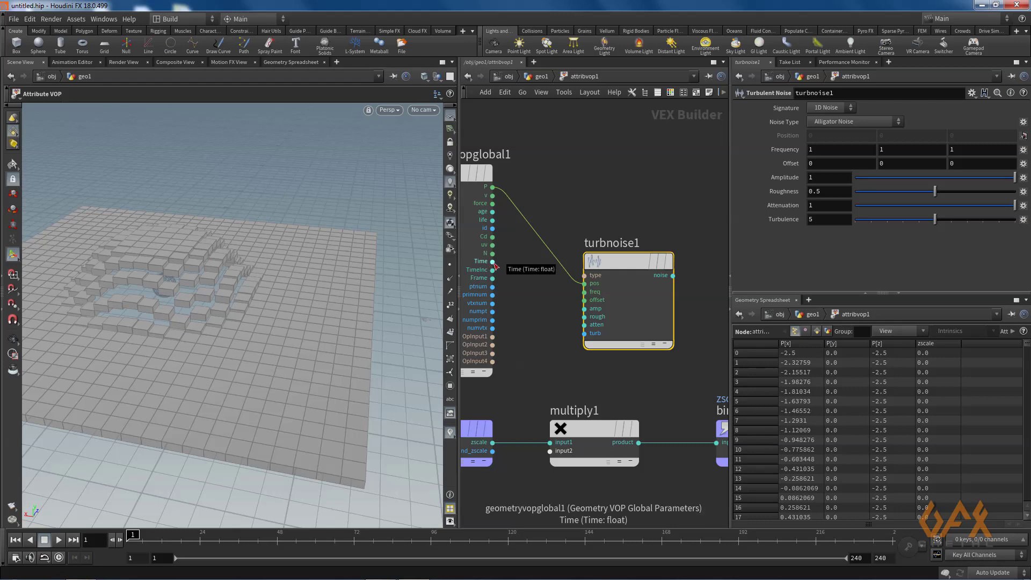
{"action": "left_click_drag", "start_coordinate": [492, 261], "coordinate": [585, 300]}
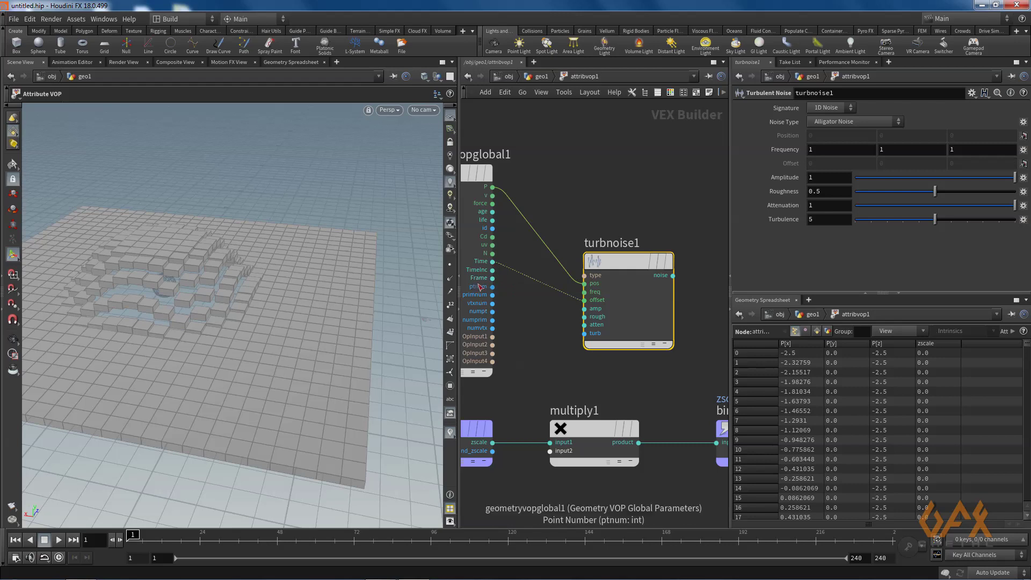
Step: Connect the Turbulent Noise node's noise output to the second input of multiply1
{"action": "middle_click_drag", "start_coordinate": [540, 337], "coordinate": [495, 315]}
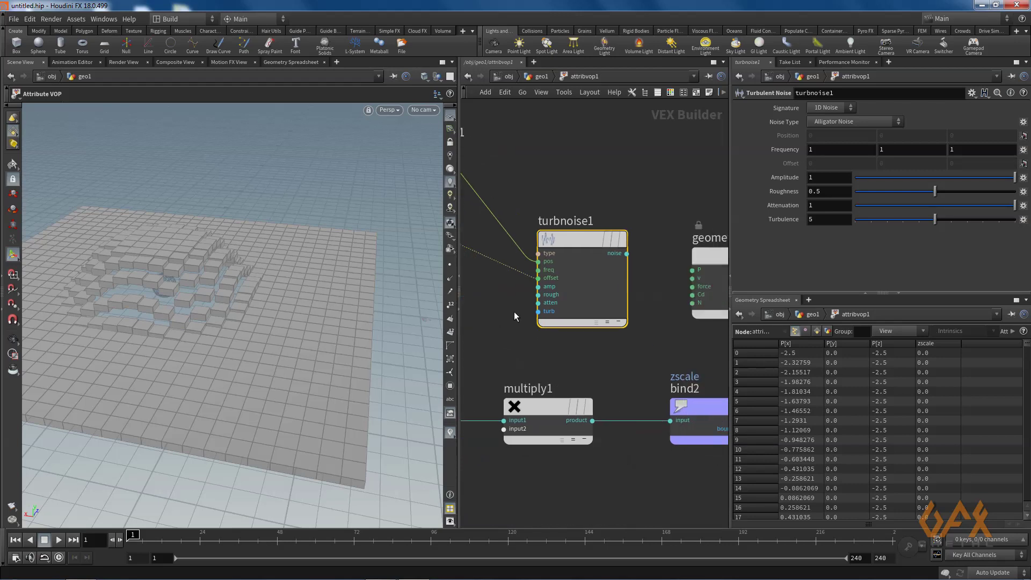
{"action": "left_click", "coordinate": [627, 254]}
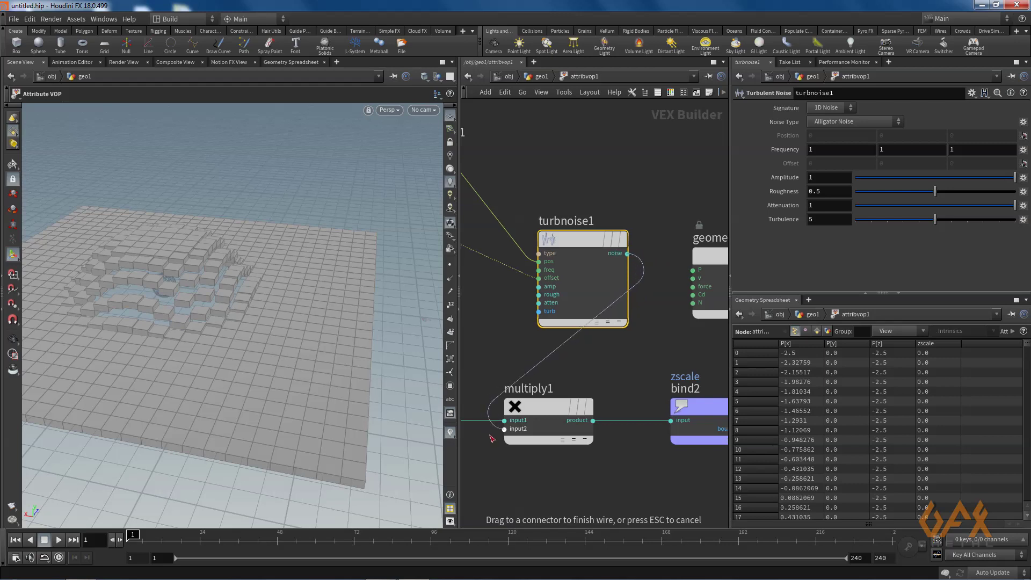
{"action": "left_click", "coordinate": [504, 428]}
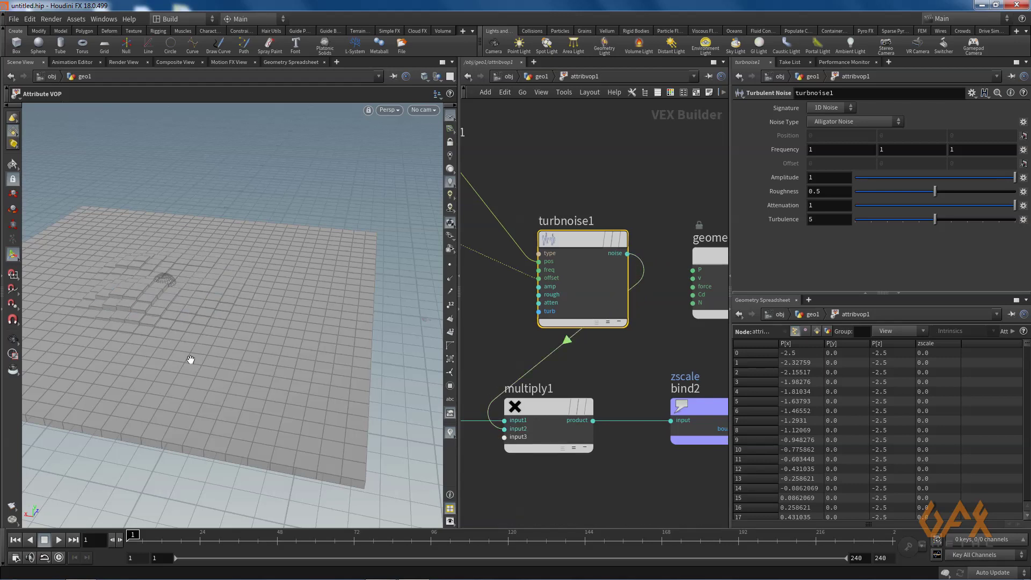
Step: Set the turbulent noise amplitude to 3 and scrub the timeline to frame 45 to preview the animated tiles
{"action": "left_click_drag", "start_coordinate": [193, 363], "coordinate": [173, 359], "text": "alt"}
{"action": "left_click_drag", "start_coordinate": [139, 536], "coordinate": [286, 535]}
{"action": "mouse_move", "coordinate": [578, 247]}
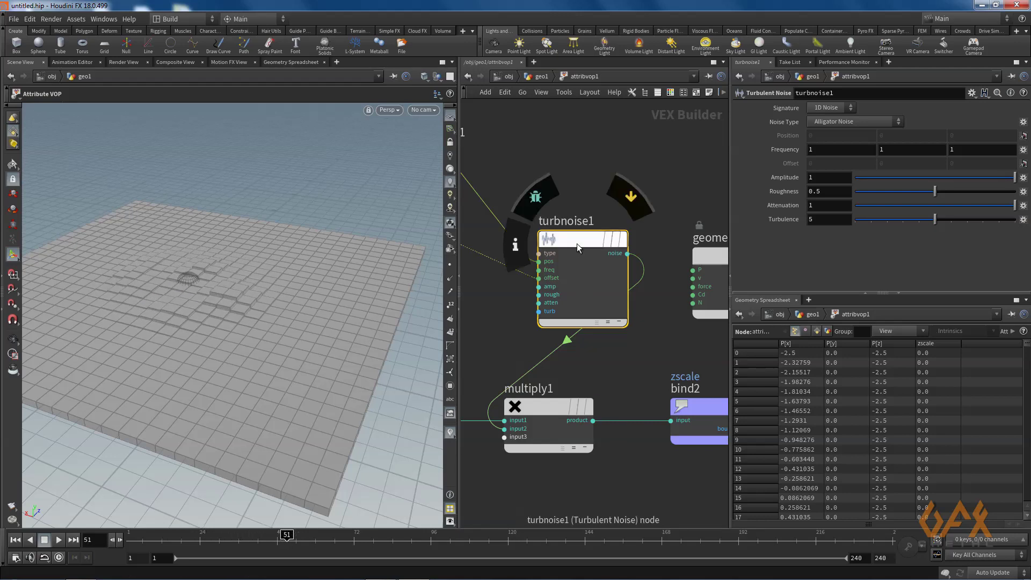
{"action": "left_click", "coordinate": [818, 177]}
{"action": "type", "text": "3"}
{"action": "key", "text": "Return"}
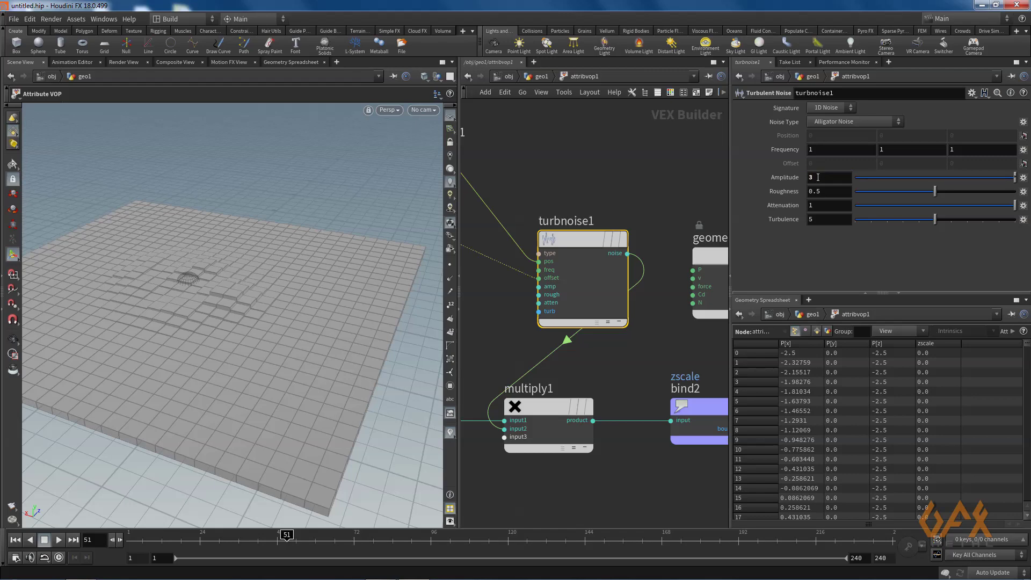
{"action": "left_click_drag", "start_coordinate": [269, 297], "coordinate": [121, 309], "text": "alt"}
{"action": "left_click_drag", "start_coordinate": [124, 534], "coordinate": [267, 539]}
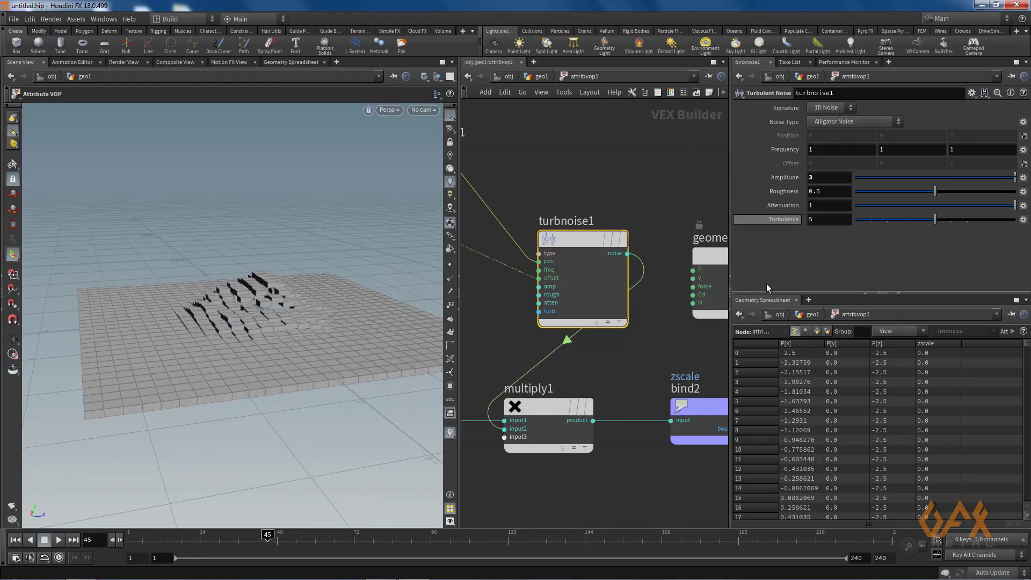
{"action": "left_click", "coordinate": [842, 107]}
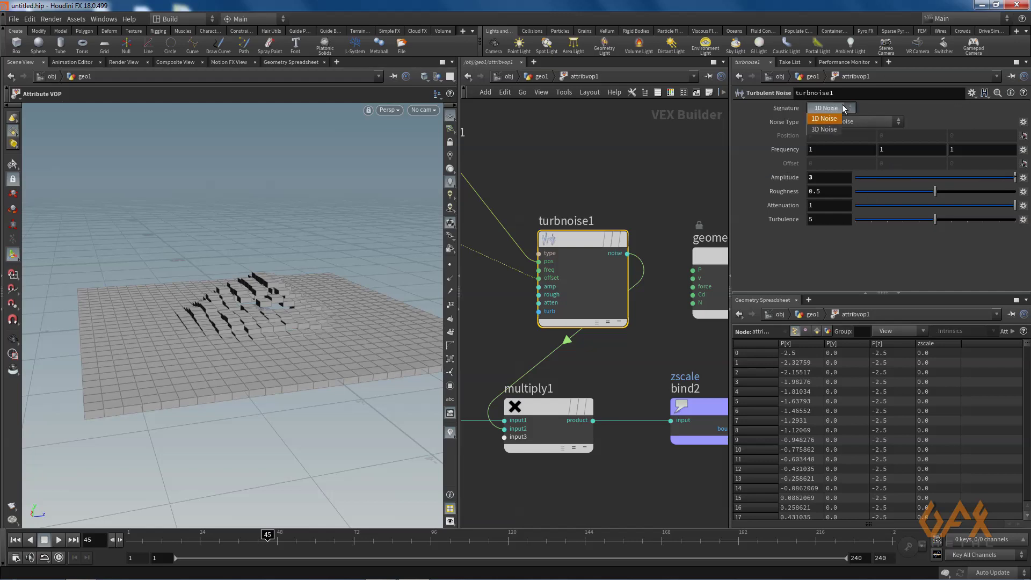
{"action": "left_click", "coordinate": [923, 105]}
{"action": "left_click", "coordinate": [872, 122]}
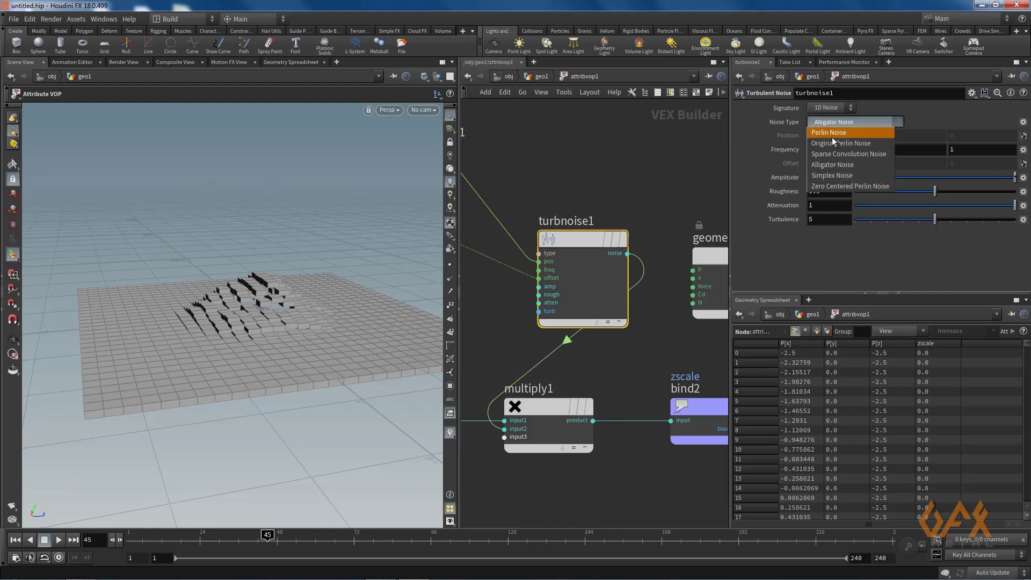
{"action": "left_click", "coordinate": [925, 105]}
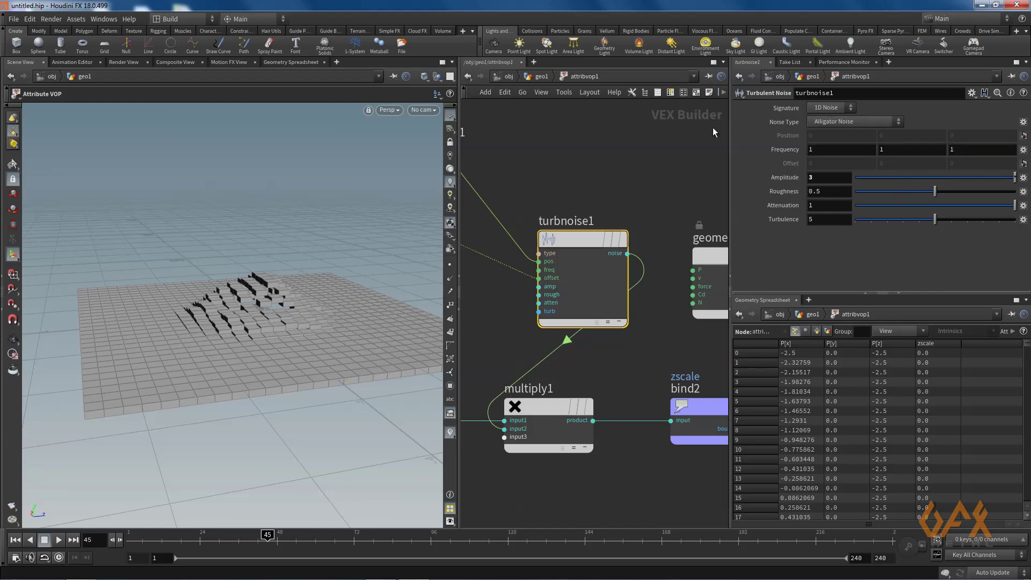
Step: Return to the geo1 network and scrub the timeline to frame 27 to inspect the noise on the tiles
{"action": "left_click", "coordinate": [541, 77]}
{"action": "left_click_drag", "start_coordinate": [504, 306], "coordinate": [552, 278]}
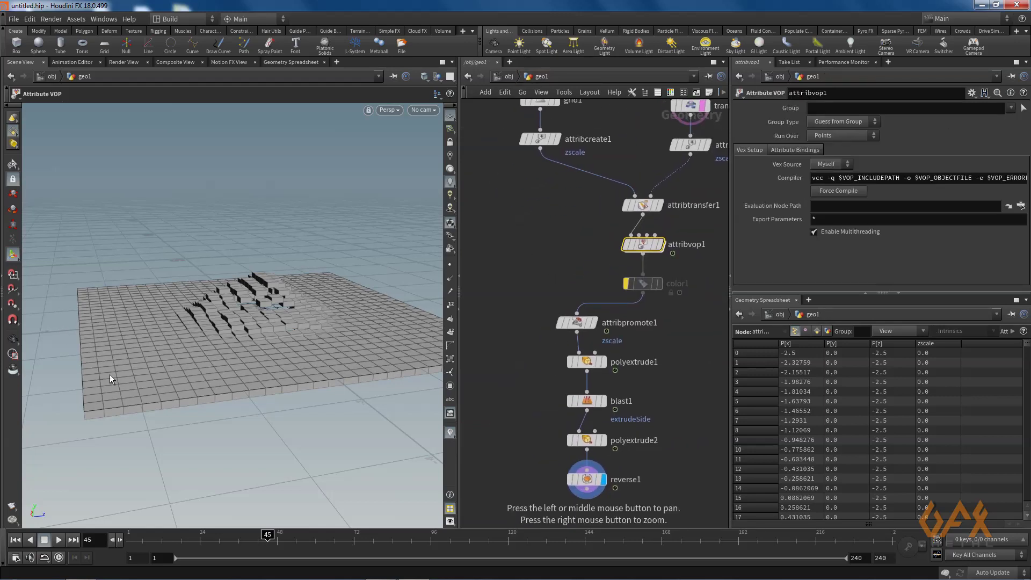
{"action": "key", "text": "Escape"}
{"action": "left_click_drag", "start_coordinate": [141, 356], "coordinate": [222, 368]}
{"action": "right_click_drag", "start_coordinate": [222, 368], "coordinate": [200, 373]}
{"action": "middle_click_drag", "start_coordinate": [200, 373], "coordinate": [147, 360]}
{"action": "left_click_drag", "start_coordinate": [140, 537], "coordinate": [209, 539]}
Step: Move the sphere with transform1 to a translate of about 0.198 in X and -0.763 in Z
{"action": "middle_click_drag", "start_coordinate": [699, 110], "coordinate": [644, 140]}
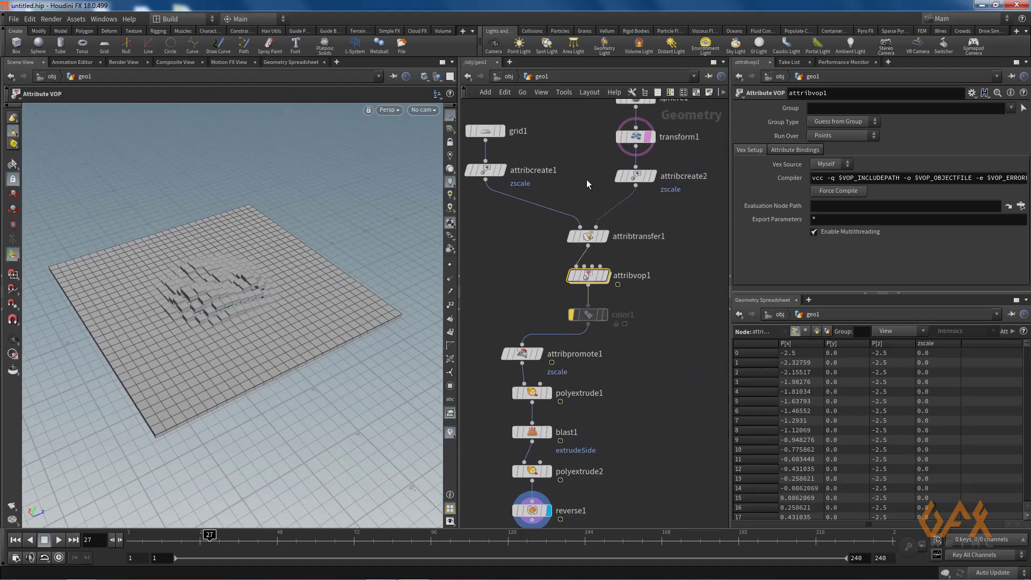
{"action": "left_click", "coordinate": [643, 141]}
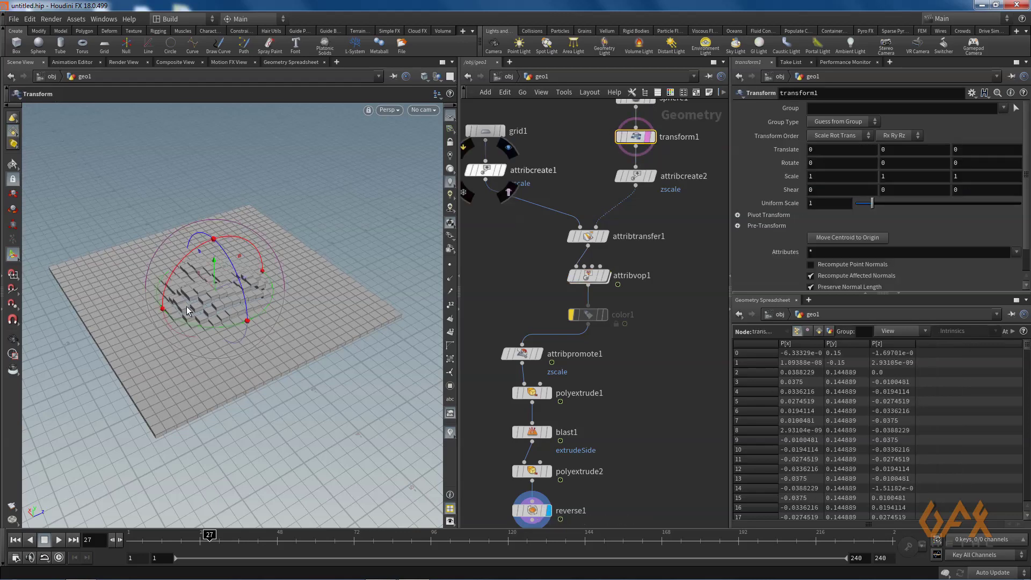
{"action": "left_click_drag", "start_coordinate": [191, 298], "coordinate": [145, 287]}
{"action": "left_click_drag", "start_coordinate": [170, 320], "coordinate": [102, 341], "text": "alt"}
{"action": "left_click_drag", "start_coordinate": [247, 298], "coordinate": [211, 298]}
{"action": "key", "text": "r"}
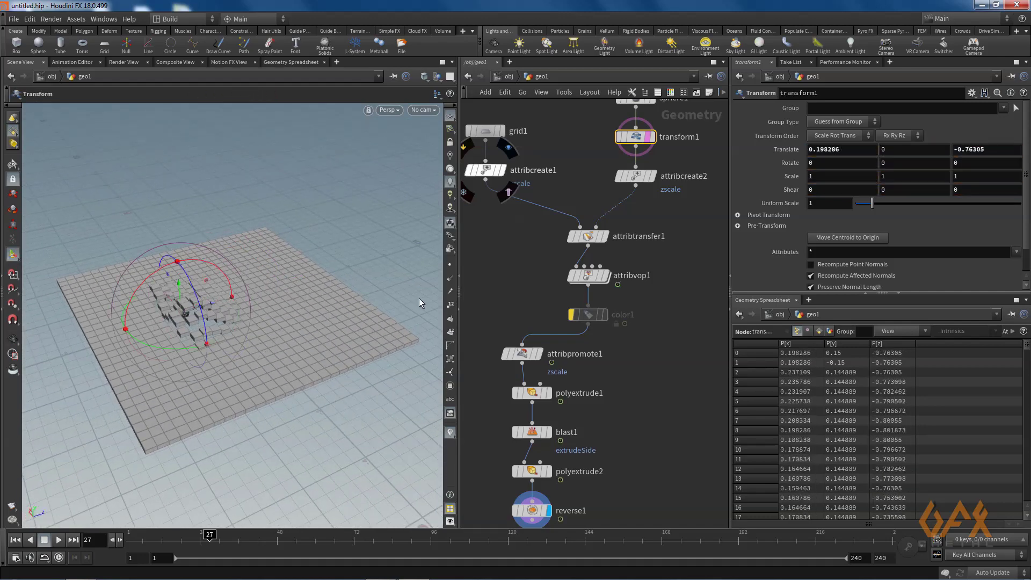
Step: Shift the grid1 node aside and add a Test Geometry: Template Head node above it
{"action": "middle_click_drag", "start_coordinate": [487, 248], "coordinate": [527, 318]}
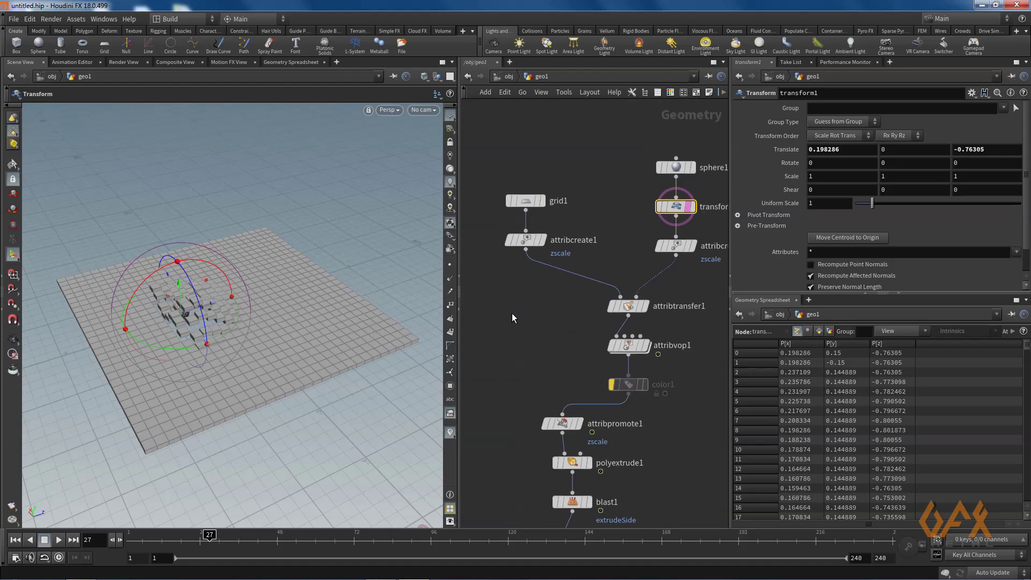
{"action": "left_click", "coordinate": [627, 306]}
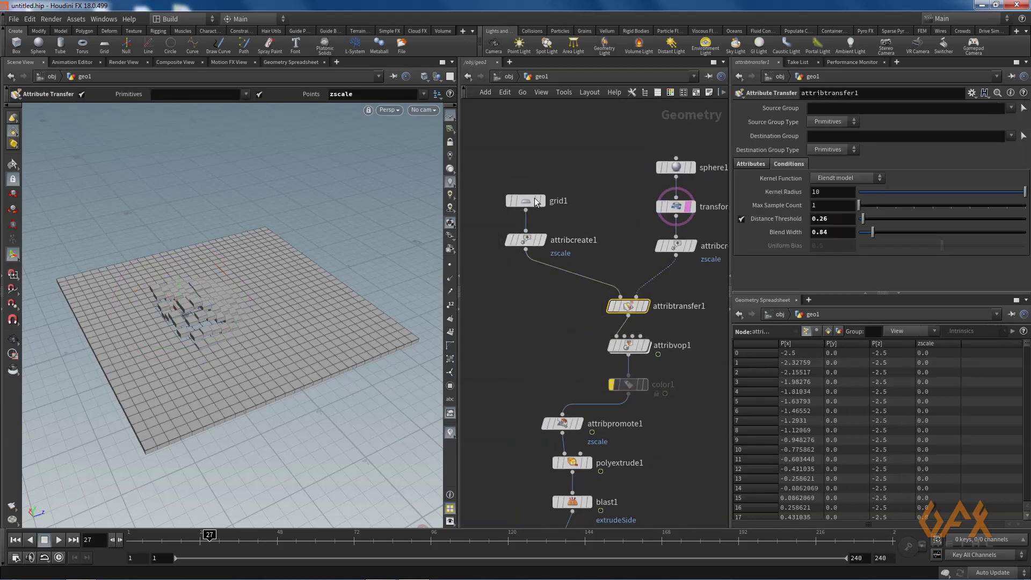
{"action": "left_click_drag", "start_coordinate": [527, 201], "coordinate": [516, 168]}
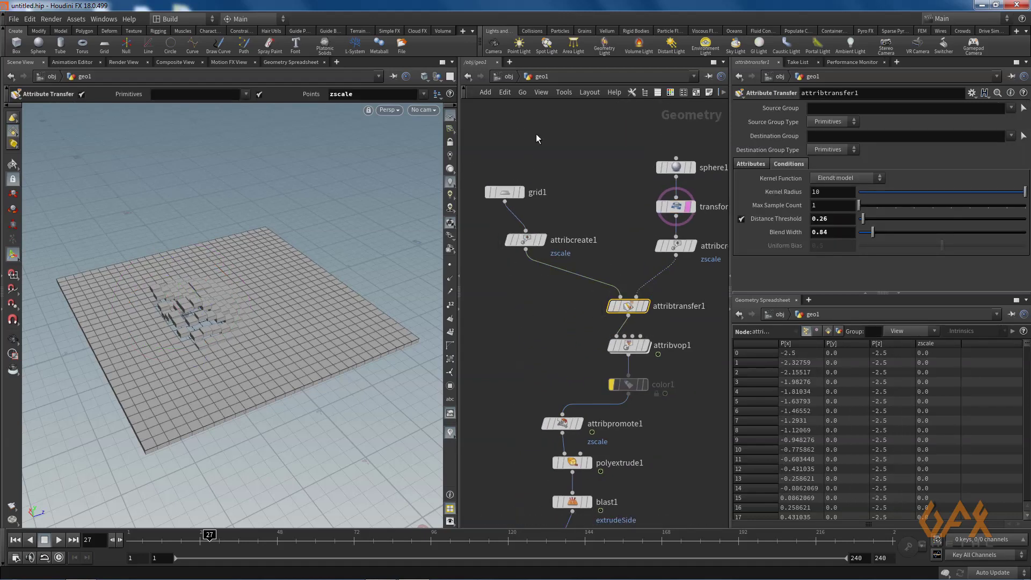
{"action": "middle_click_drag", "start_coordinate": [536, 133], "coordinate": [568, 182]}
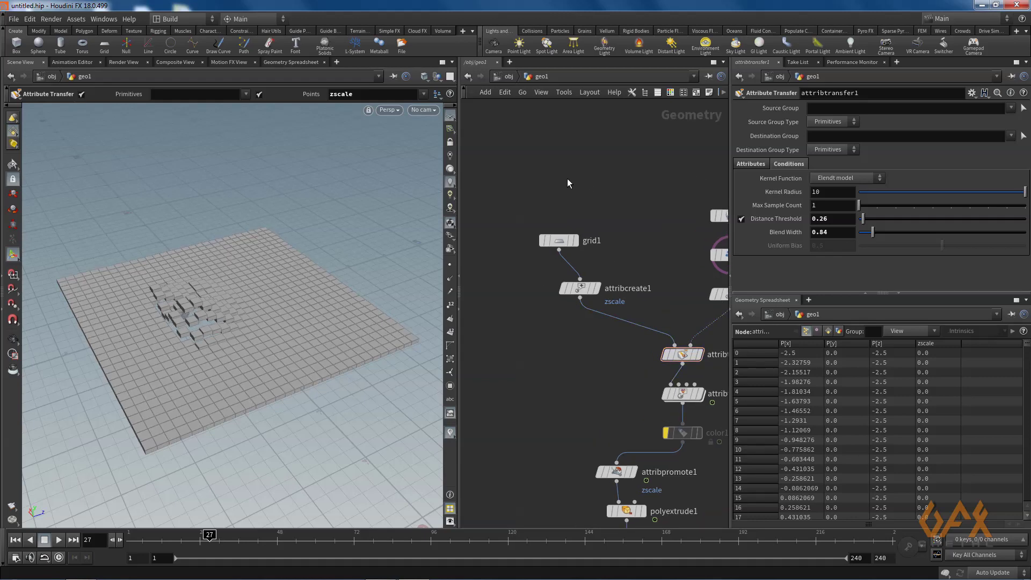
{"action": "key", "text": "Tab"}
{"action": "type", "text": "head"}
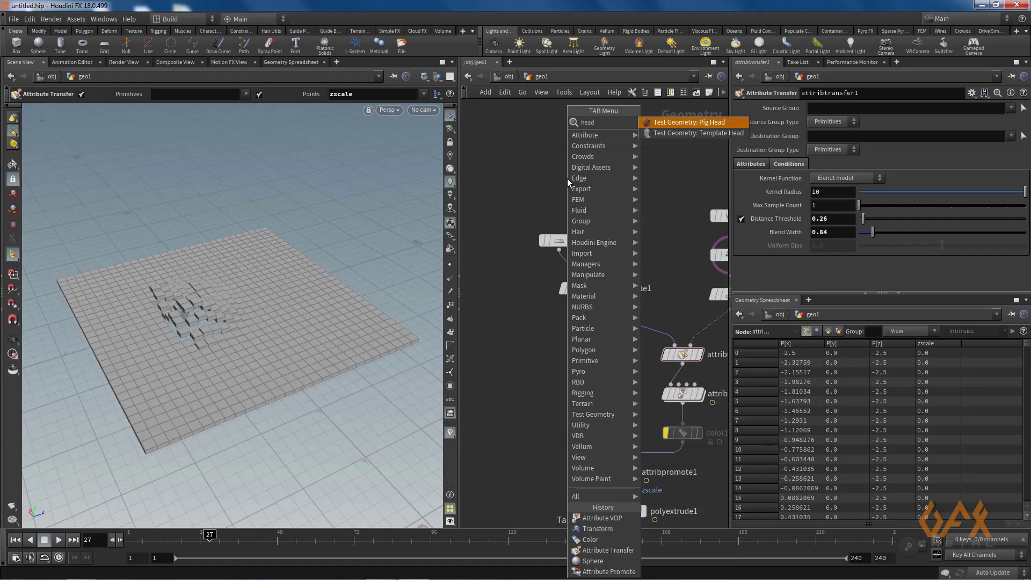
{"action": "key", "text": "Down"}
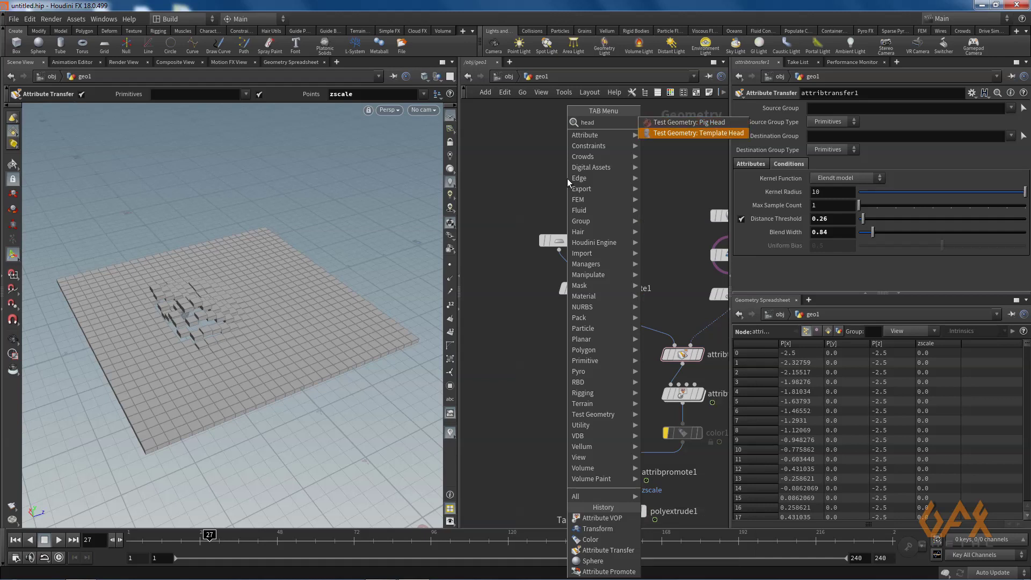
{"action": "key", "text": "Return"}
{"action": "left_click", "coordinate": [567, 189]}
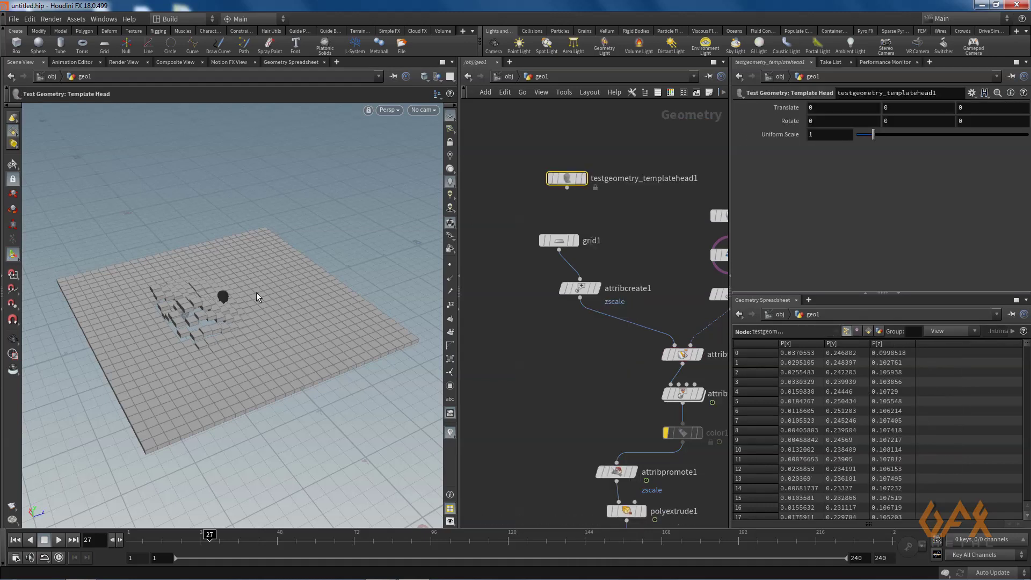
Step: Set the template head's uniform scale to 10 and wire it into attribcreate1 in place of grid1
{"action": "left_click", "coordinate": [835, 134]}
{"action": "key", "text": "Return"}
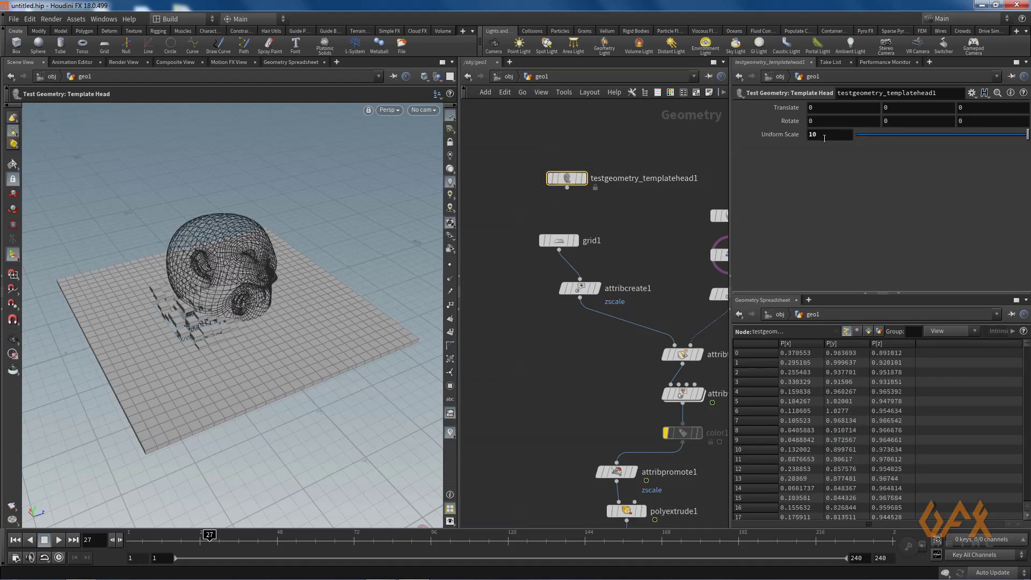
{"action": "left_click", "coordinate": [566, 188]}
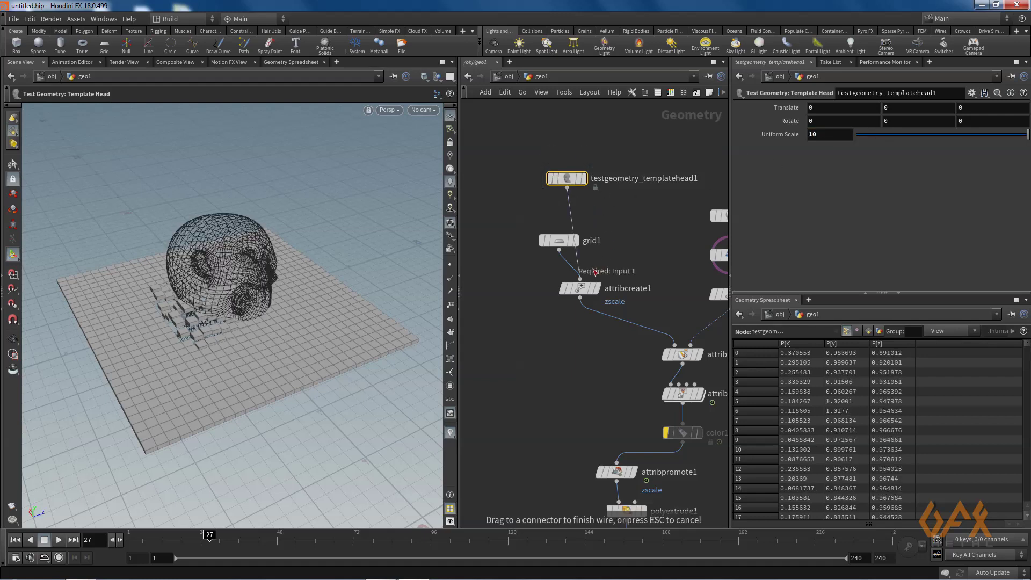
{"action": "left_click", "coordinate": [594, 273]}
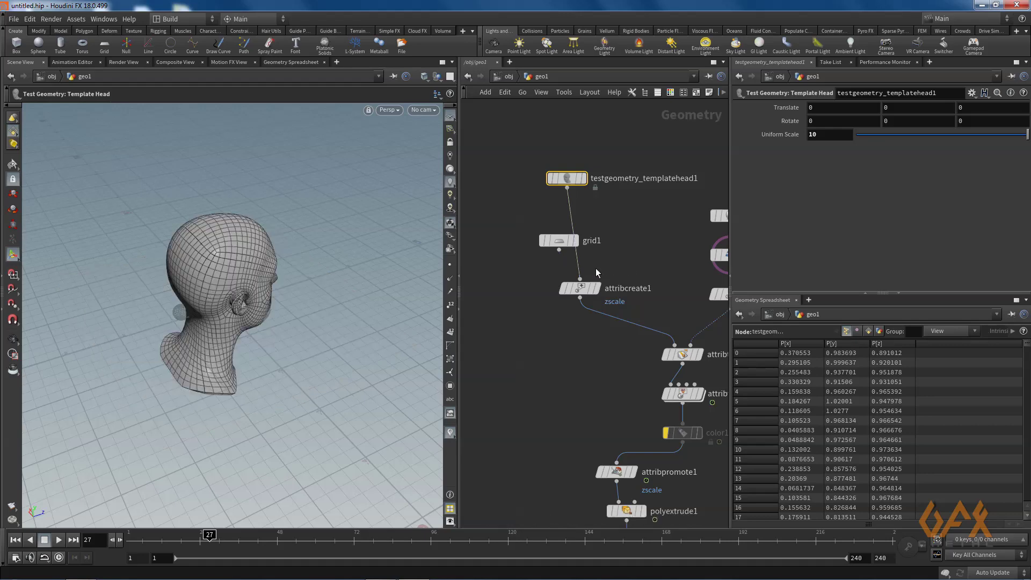
Step: Move the sphere with transform1 to about X 0.44 and Z 0.017, and scrub to frame 19 to check the head
{"action": "key", "text": "Escape"}
{"action": "left_click_drag", "start_coordinate": [270, 348], "coordinate": [176, 317]}
{"action": "middle_click_drag", "start_coordinate": [557, 399], "coordinate": [490, 401]}
{"action": "left_click", "coordinate": [663, 256]}
{"action": "key", "text": "Return"}
{"action": "left_click_drag", "start_coordinate": [205, 309], "coordinate": [166, 309]}
{"action": "left_click_drag", "start_coordinate": [159, 396], "coordinate": [252, 385], "text": "alt"}
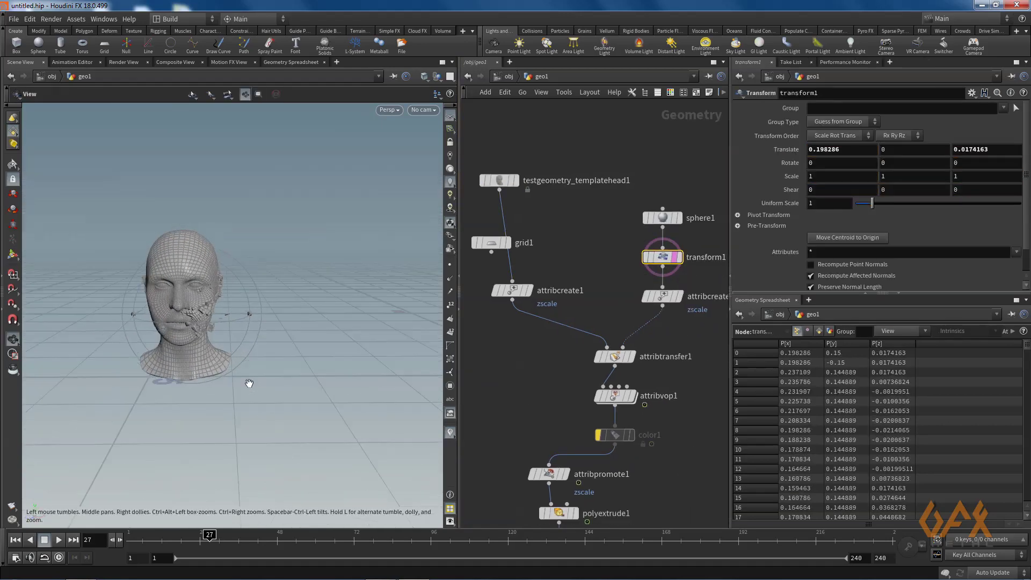
{"action": "left_click_drag", "start_coordinate": [156, 375], "coordinate": [260, 391]}
{"action": "key", "text": "Return"}
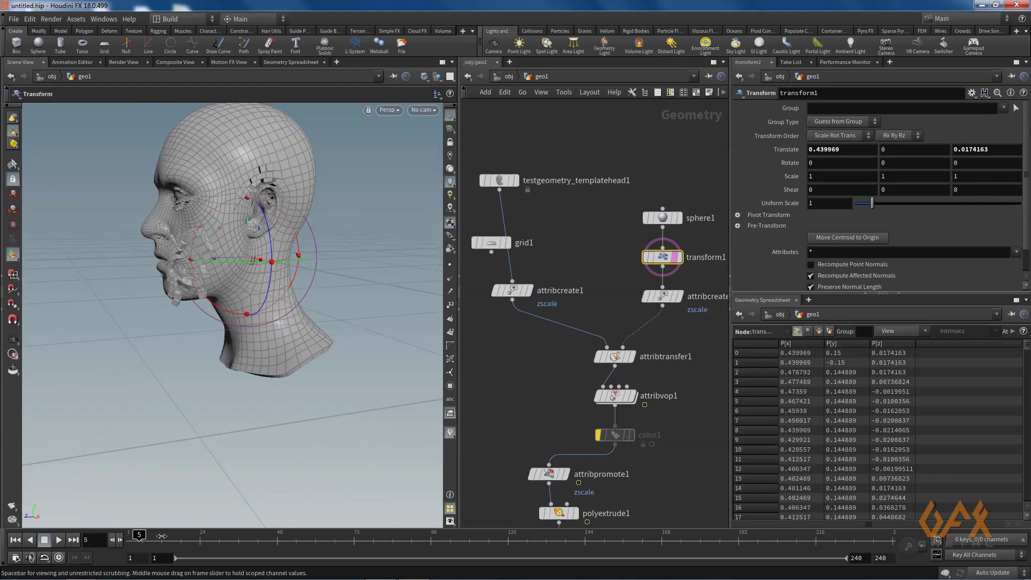
{"action": "left_click_drag", "start_coordinate": [162, 536], "coordinate": [184, 536]}
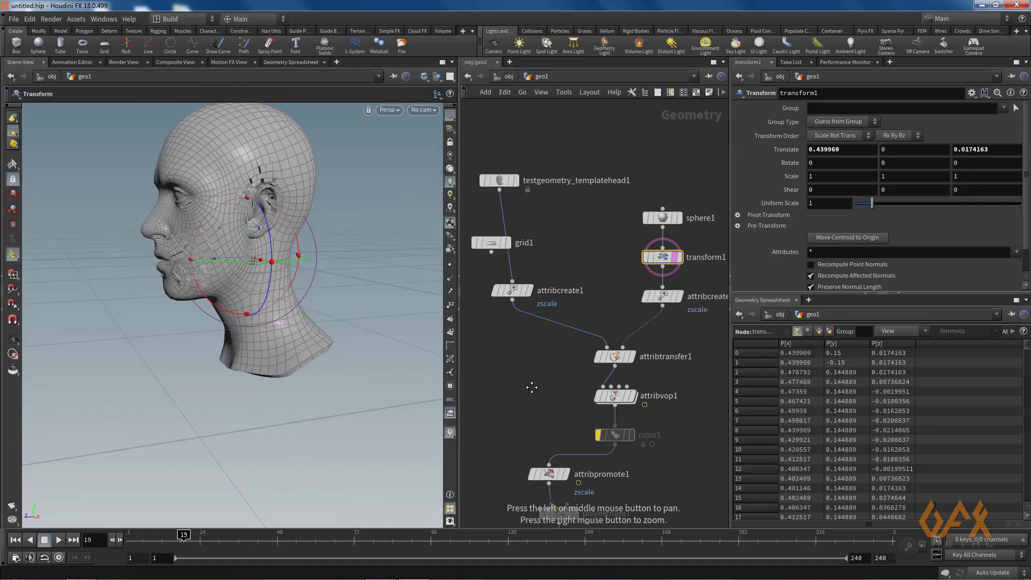
Step: Clear polyextrude1's primitive group so that the extrusion applies to the entire head
{"action": "middle_click_drag", "start_coordinate": [539, 389], "coordinate": [547, 397]}
{"action": "left_click_drag", "start_coordinate": [547, 397], "coordinate": [528, 351]}
{"action": "middle_click_drag", "start_coordinate": [514, 358], "coordinate": [525, 269]}
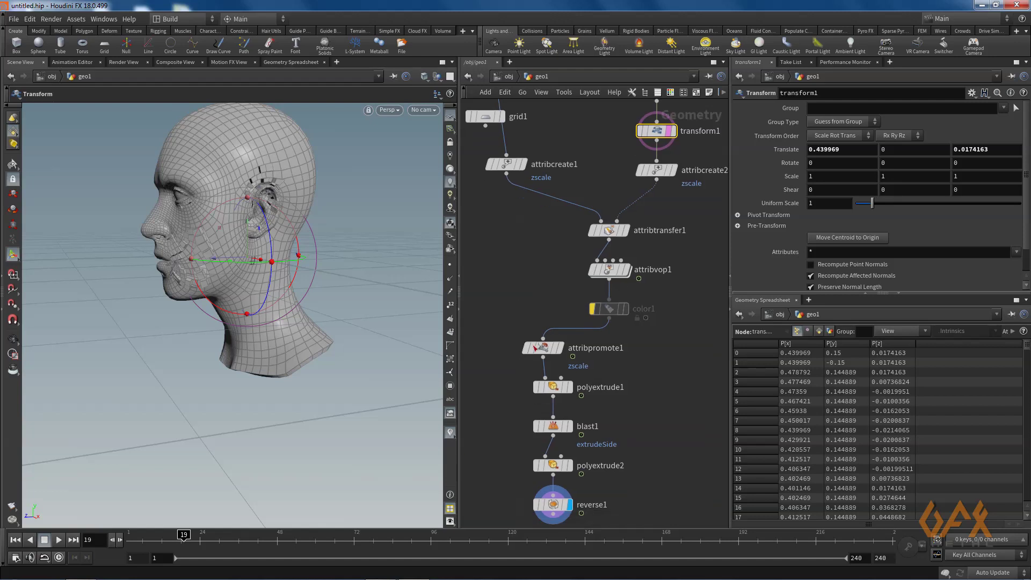
{"action": "left_click", "coordinate": [553, 387]}
{"action": "left_click", "coordinate": [829, 107]}
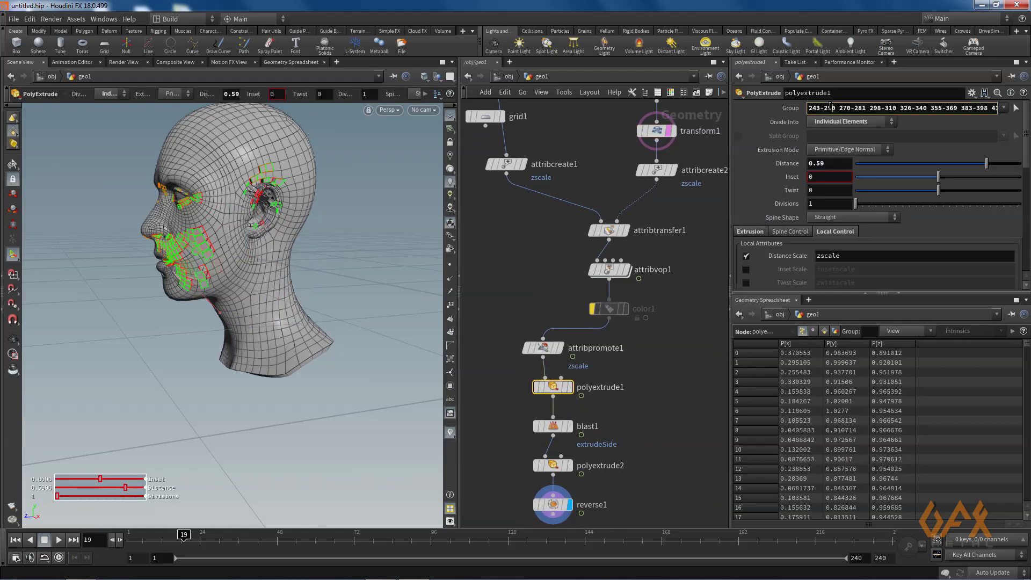
{"action": "key", "text": "ctrl+a"}
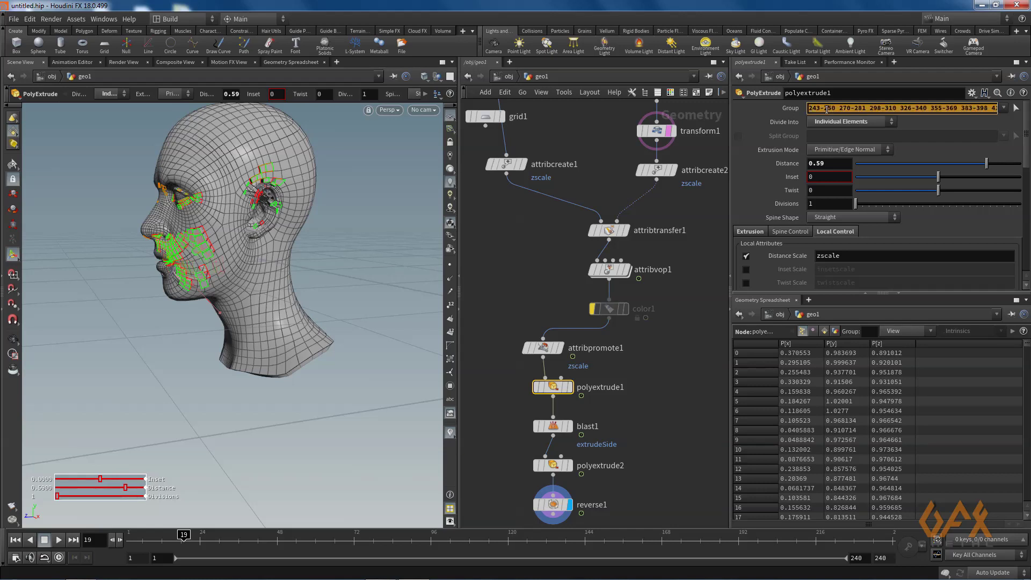
{"action": "key", "text": "BackSpace"}
{"action": "key", "text": "Return"}
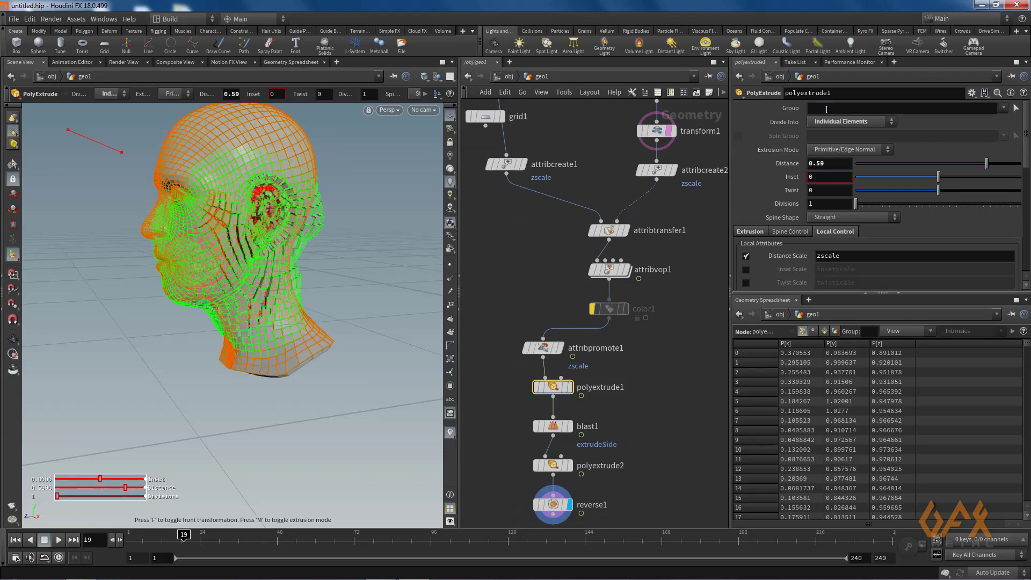
{"action": "key", "text": "space"}
{"action": "middle_click_drag", "start_coordinate": [185, 326], "coordinate": [253, 327]}
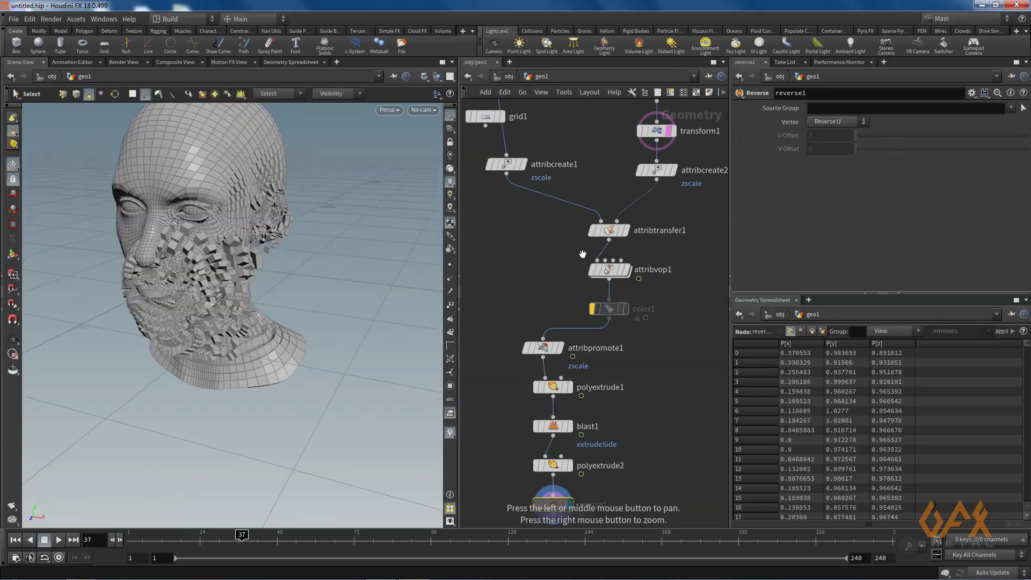
Step: Move the sphere with transform1 to a translate of about 0.659 in X, beside the jaw
{"action": "left_click_drag", "start_coordinate": [582, 254], "coordinate": [563, 254]}
{"action": "left_click", "coordinate": [637, 131]}
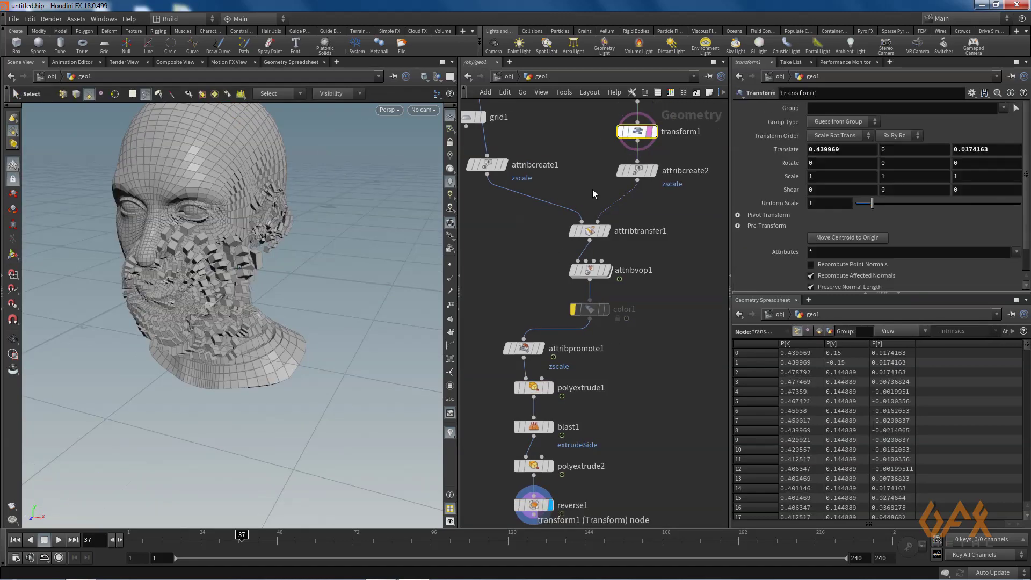
{"action": "left_click_drag", "start_coordinate": [243, 270], "coordinate": [60, 230]}
{"action": "left_click", "coordinate": [12, 254]}
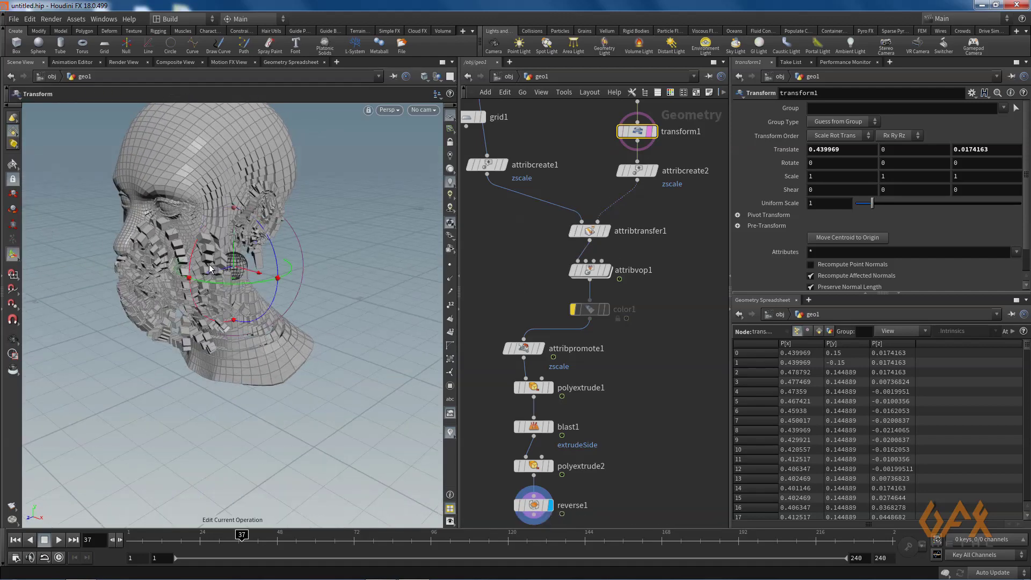
{"action": "left_click_drag", "start_coordinate": [256, 274], "coordinate": [154, 260]}
{"action": "left_click_drag", "start_coordinate": [232, 268], "coordinate": [276, 270]}
{"action": "left_click_drag", "start_coordinate": [175, 365], "coordinate": [146, 361], "text": "alt"}
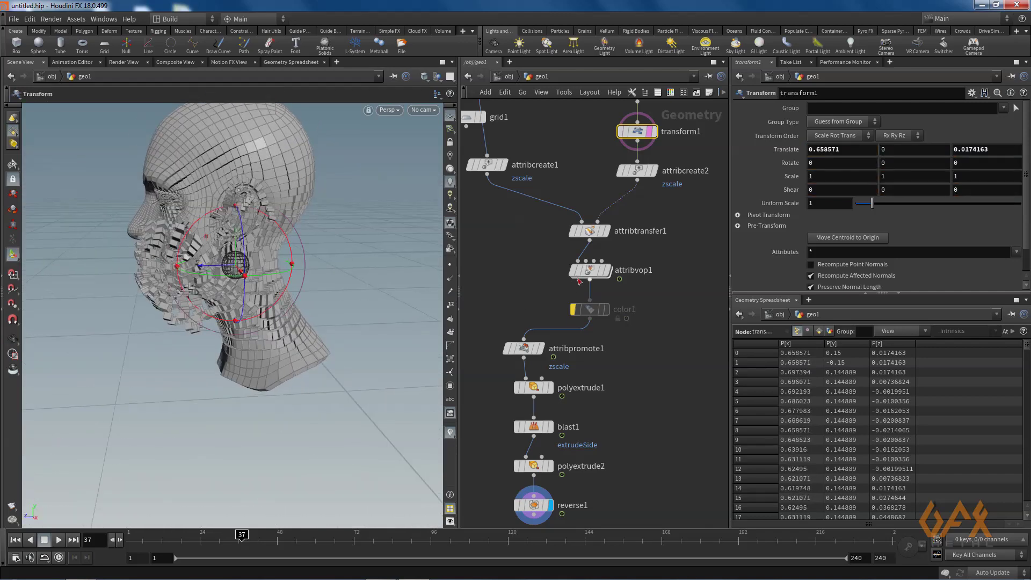
Step: With color1 temporarily enabled, set attribtransfer1's distance threshold to 0.16 and blend width to 0.52
{"action": "left_click", "coordinate": [573, 309]}
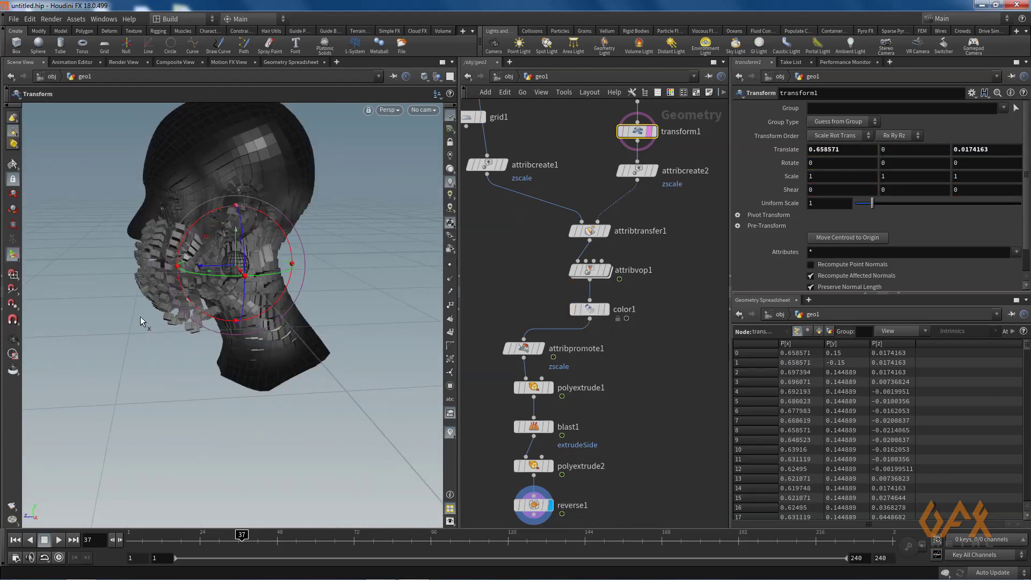
{"action": "key", "text": "Escape"}
{"action": "left_click_drag", "start_coordinate": [128, 302], "coordinate": [177, 327], "text": "alt"}
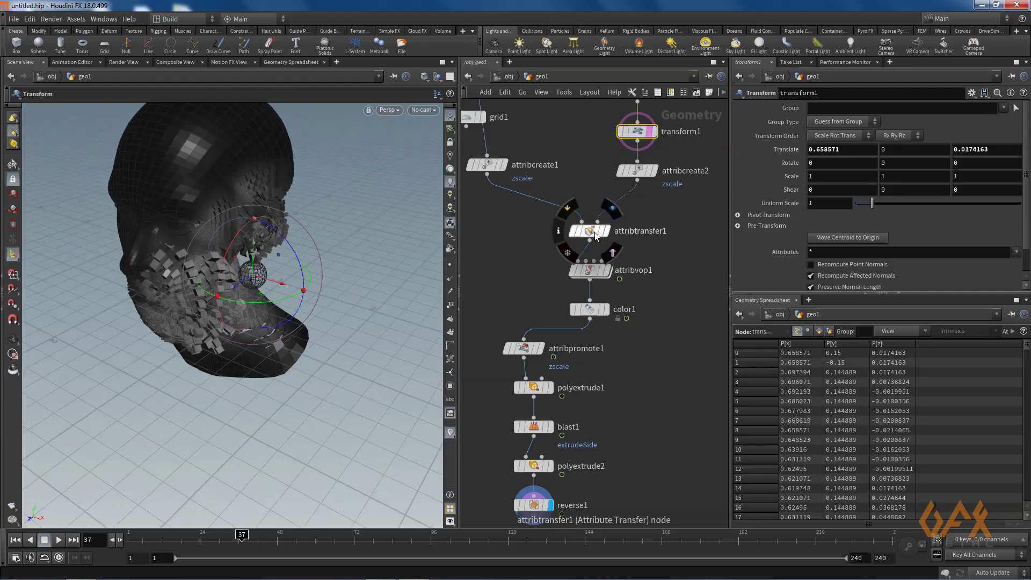
{"action": "left_click", "coordinate": [591, 232]}
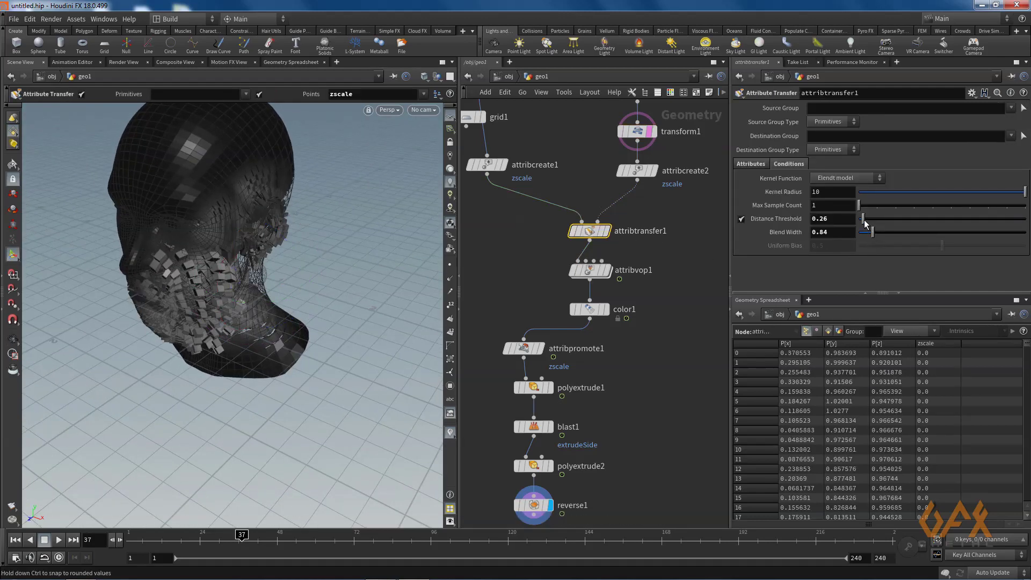
{"action": "left_click_drag", "start_coordinate": [863, 220], "coordinate": [866, 235]}
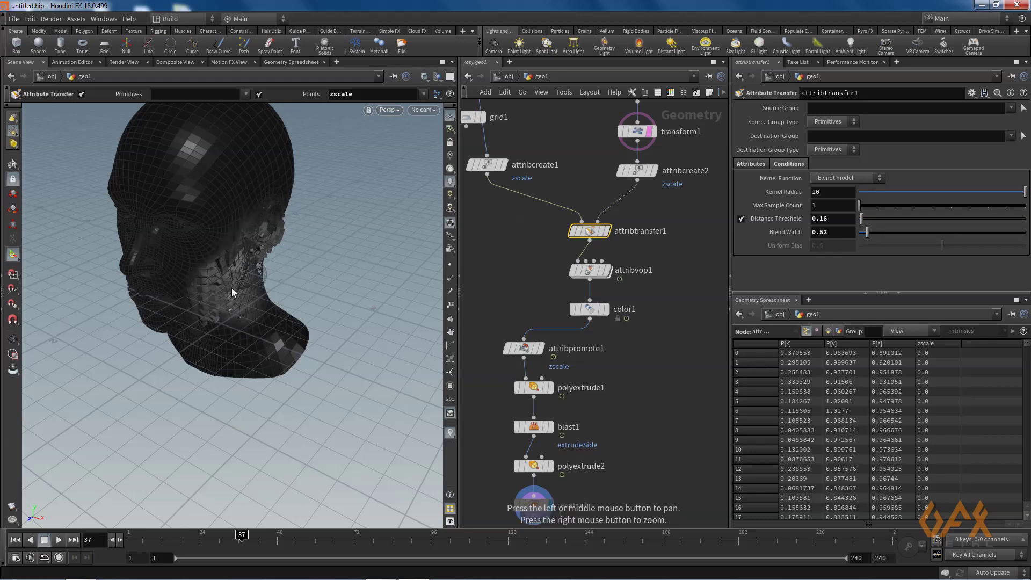
{"action": "left_click", "coordinate": [574, 310]}
{"action": "left_click_drag", "start_coordinate": [218, 314], "coordinate": [234, 291], "text": "alt"}
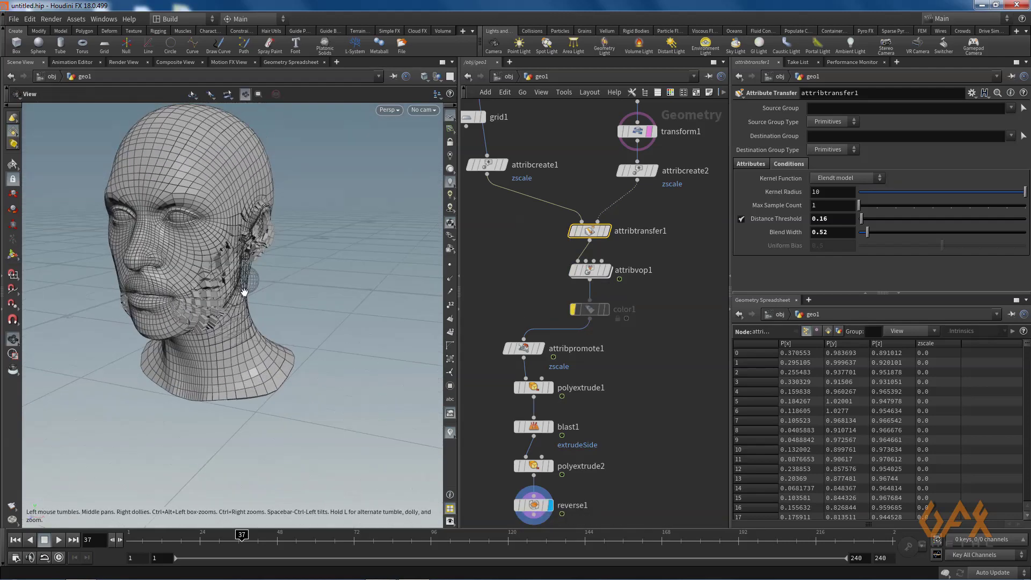
Step: Set polyextrude1's distance to about -0.751 and inspect the extruded pieces around the cheek and ear
{"action": "middle_click_drag", "start_coordinate": [482, 465], "coordinate": [537, 381]}
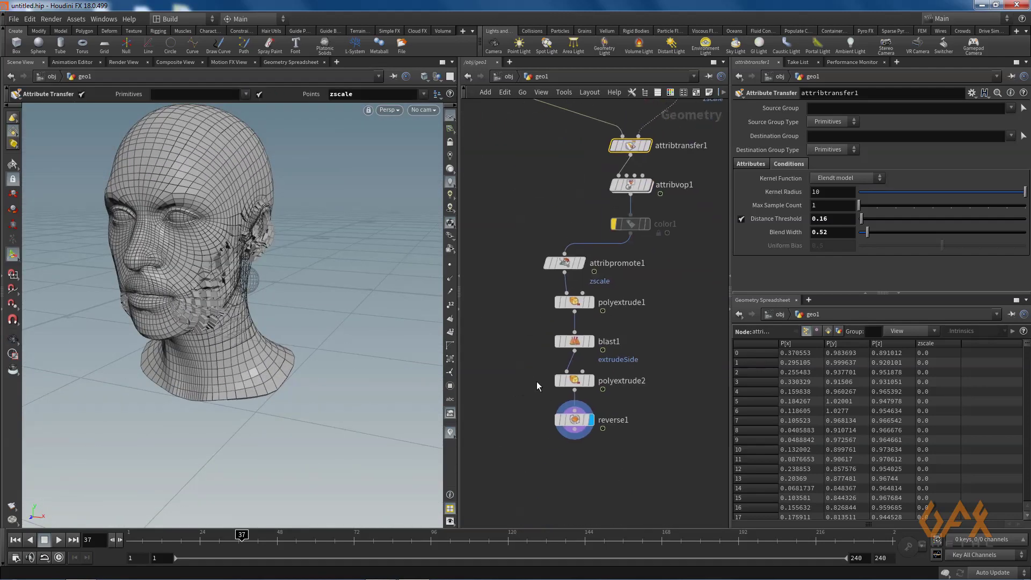
{"action": "left_click", "coordinate": [574, 418]}
{"action": "scroll", "coordinate": [185, 244], "scroll_direction": "up", "scroll_amount": 5}
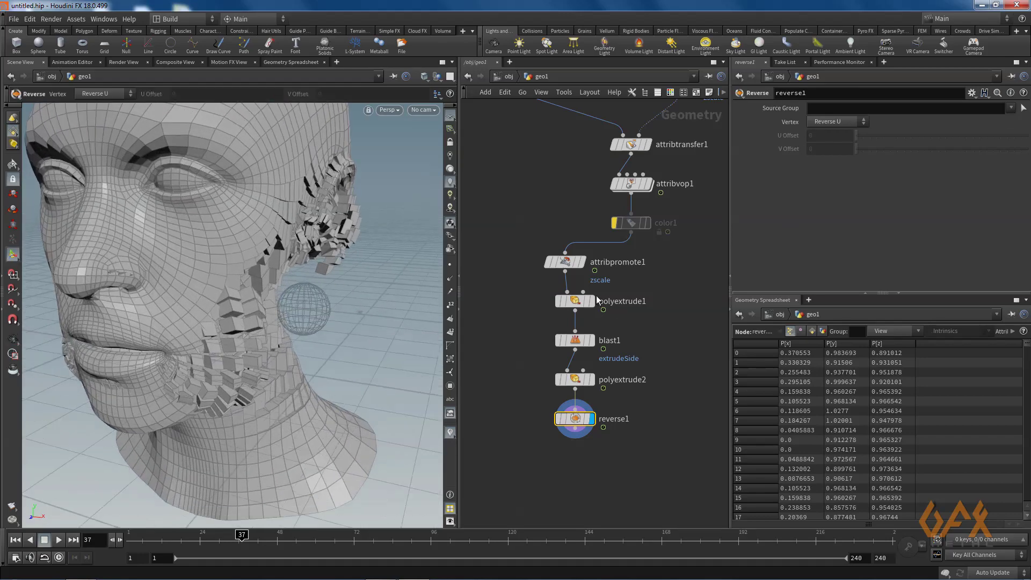
{"action": "left_click", "coordinate": [574, 300]}
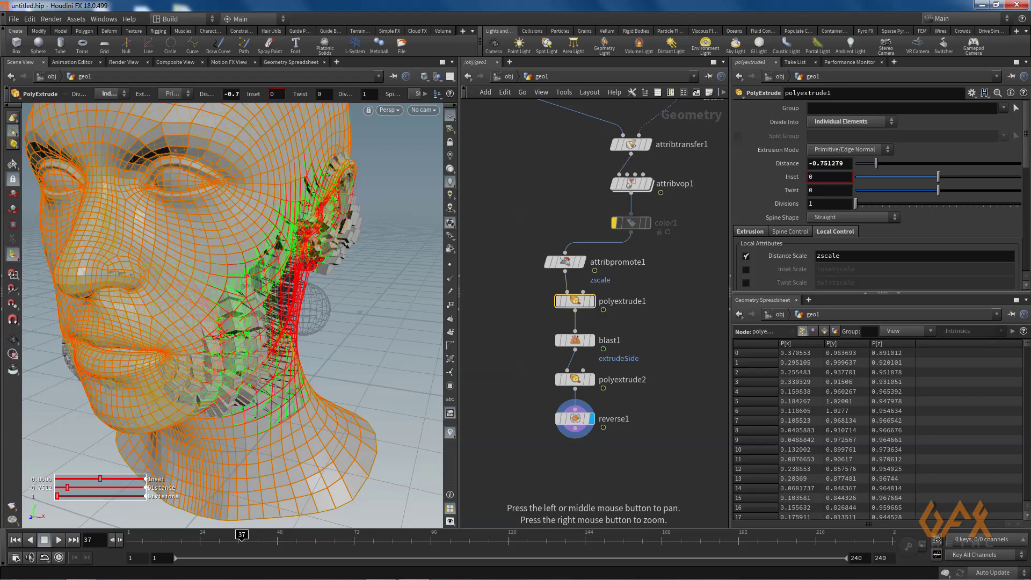
{"action": "right_click", "coordinate": [11, 166]}
{"action": "left_click", "coordinate": [27, 167]}
{"action": "key", "text": "Escape"}
{"action": "left_click_drag", "start_coordinate": [210, 289], "coordinate": [222, 294]}
{"action": "right_click_drag", "start_coordinate": [178, 237], "coordinate": [227, 274]}
{"action": "left_click_drag", "start_coordinate": [227, 274], "coordinate": [220, 225]}
{"action": "left_click_drag", "start_coordinate": [254, 268], "coordinate": [344, 328]}
Step: Append a Fuse node after reverse1, display it, and compare its result with reverse1
{"action": "middle_click_drag", "start_coordinate": [517, 480], "coordinate": [542, 392]}
{"action": "left_click", "coordinate": [542, 392]}
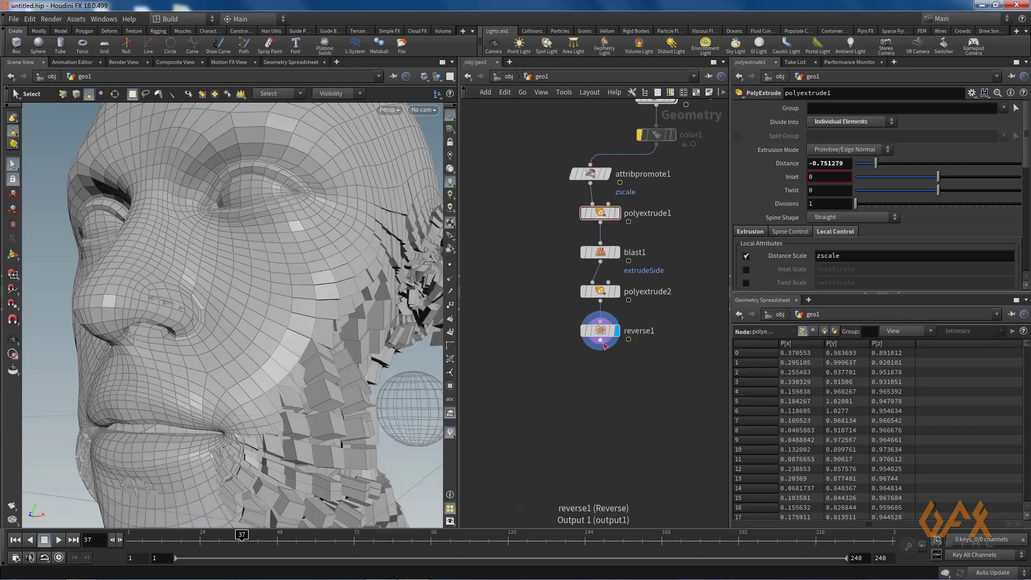
{"action": "left_click", "coordinate": [604, 347]}
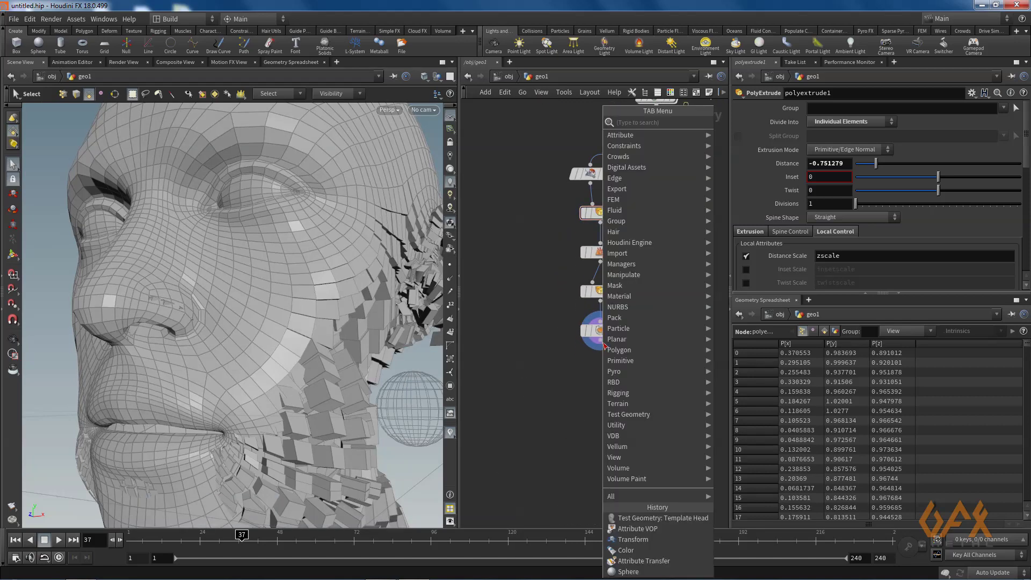
{"action": "type", "text": "fus"}
{"action": "key", "text": "Return"}
{"action": "left_click", "coordinate": [604, 346]}
{"action": "left_click", "coordinate": [616, 369]}
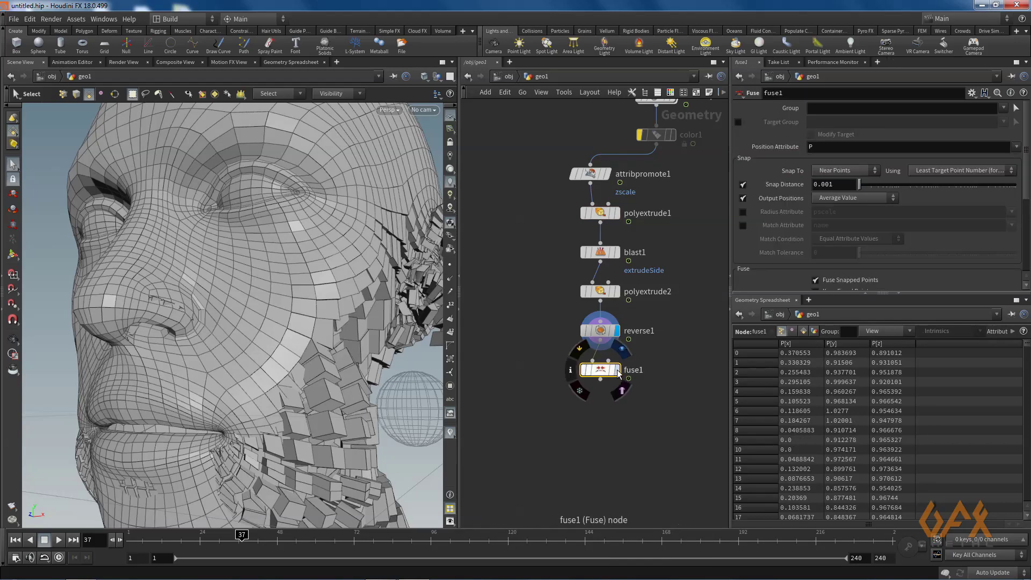
{"action": "left_click_drag", "start_coordinate": [177, 283], "coordinate": [184, 317]}
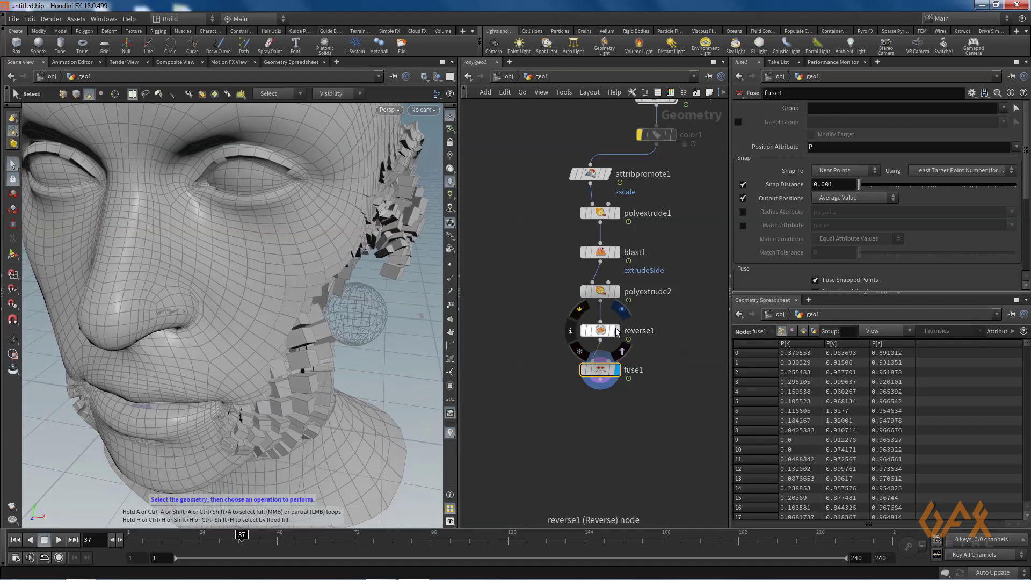
{"action": "left_click", "coordinate": [616, 330]}
{"action": "left_click", "coordinate": [616, 370]}
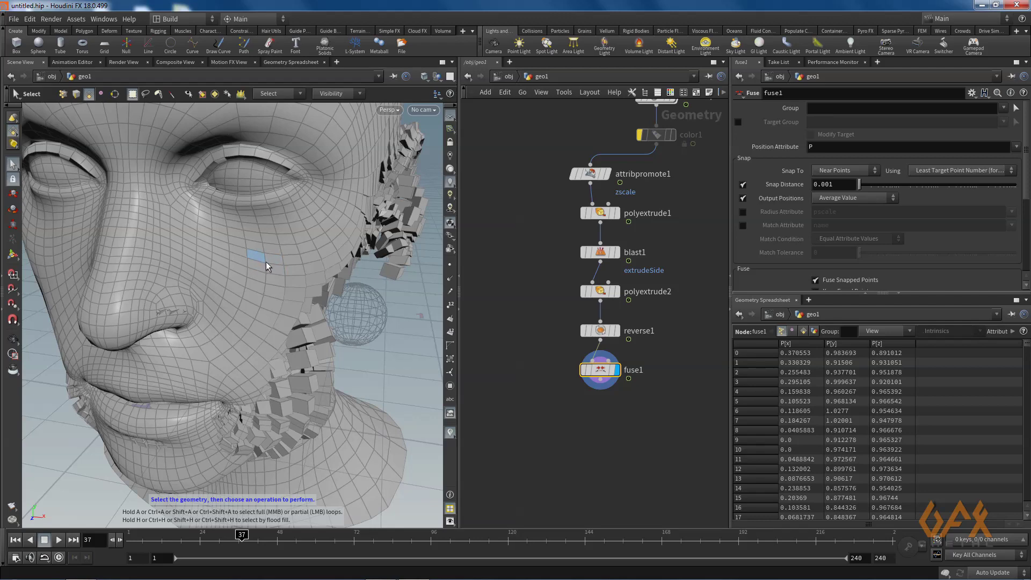
Step: Set fuse1's snap distance to 0.0001
{"action": "left_click", "coordinate": [831, 184]}
{"action": "type", "text": "0"}
{"action": "key", "text": "Return"}
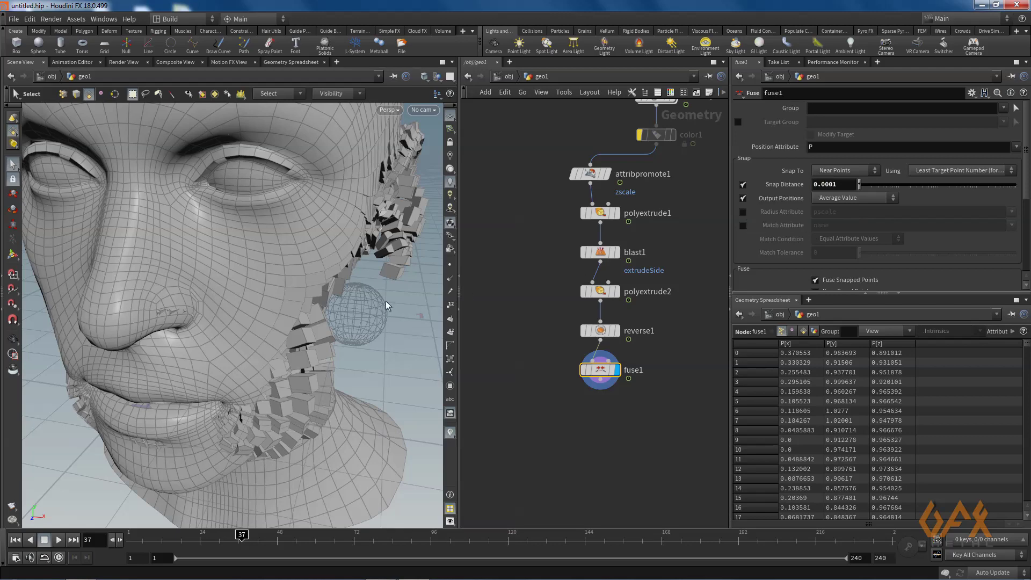
{"action": "right_click_drag", "start_coordinate": [304, 336], "coordinate": [196, 319], "text": "alt"}
{"action": "left_click_drag", "start_coordinate": [195, 320], "coordinate": [144, 331]}
{"action": "middle_click_drag", "start_coordinate": [145, 331], "coordinate": [83, 299], "text": "alt"}
Step: Set sphere1's uniform scale to 0.1
{"action": "middle_click_drag", "start_coordinate": [495, 328], "coordinate": [499, 484]}
{"action": "middle_click_drag", "start_coordinate": [546, 274], "coordinate": [465, 380]}
{"action": "left_click", "coordinate": [626, 180]}
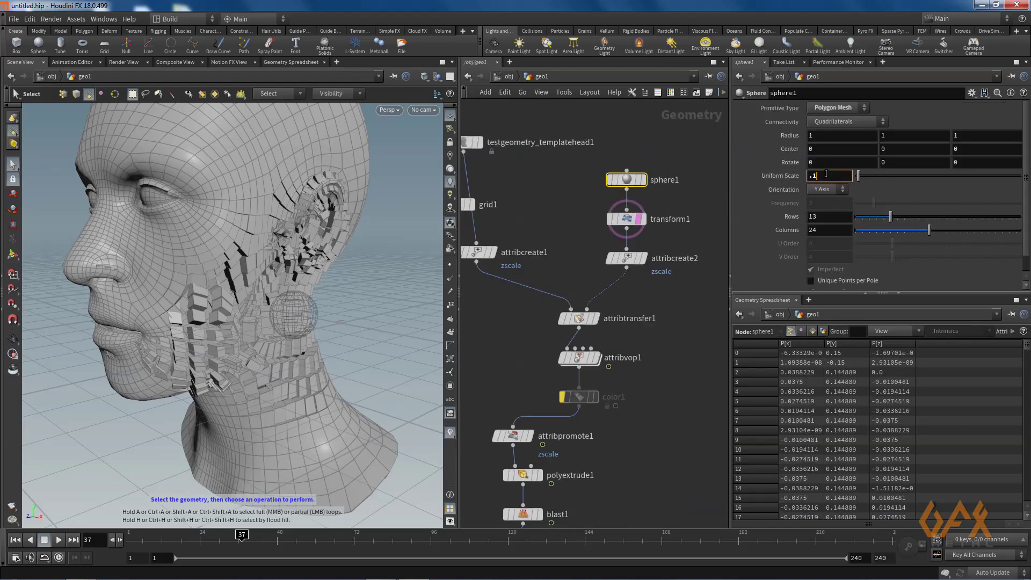
{"action": "key", "text": "Return"}
{"action": "left_click_drag", "start_coordinate": [314, 270], "coordinate": [348, 260], "text": "alt"}
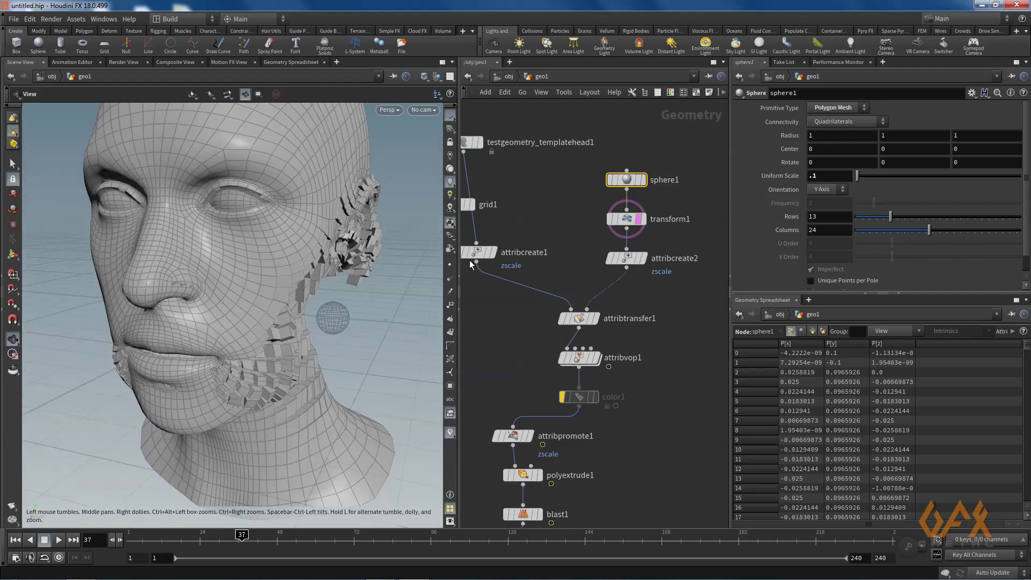
Step: Keyframe transform1's translate at frame 1 with the sphere beside the jaw
{"action": "left_click", "coordinate": [626, 218]}
{"action": "left_click_drag", "start_coordinate": [160, 536], "coordinate": [122, 535]}
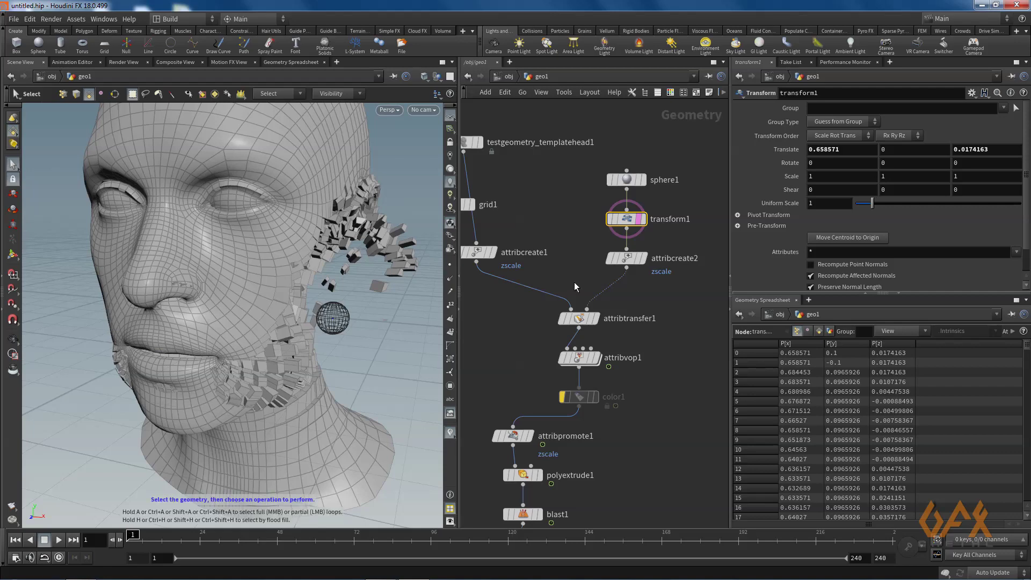
{"action": "left_click", "coordinate": [13, 254]}
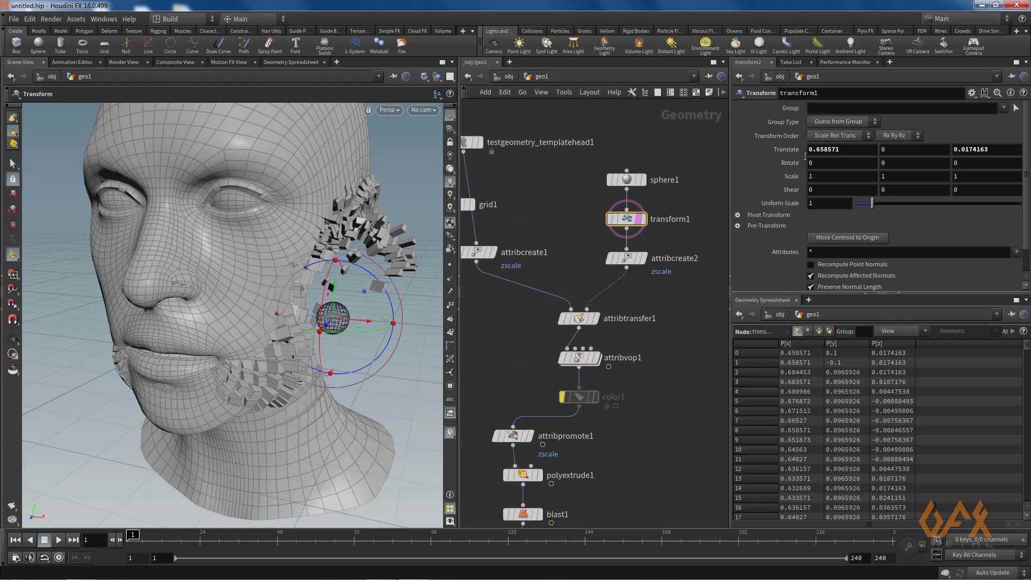
{"action": "left_click", "coordinate": [784, 150], "text": "alt"}
Step: At frame 87, move the sphere to about X -1.035 and Z 1.113, keyframe its translate, and scrub the animation
{"action": "left_click", "coordinate": [402, 535]}
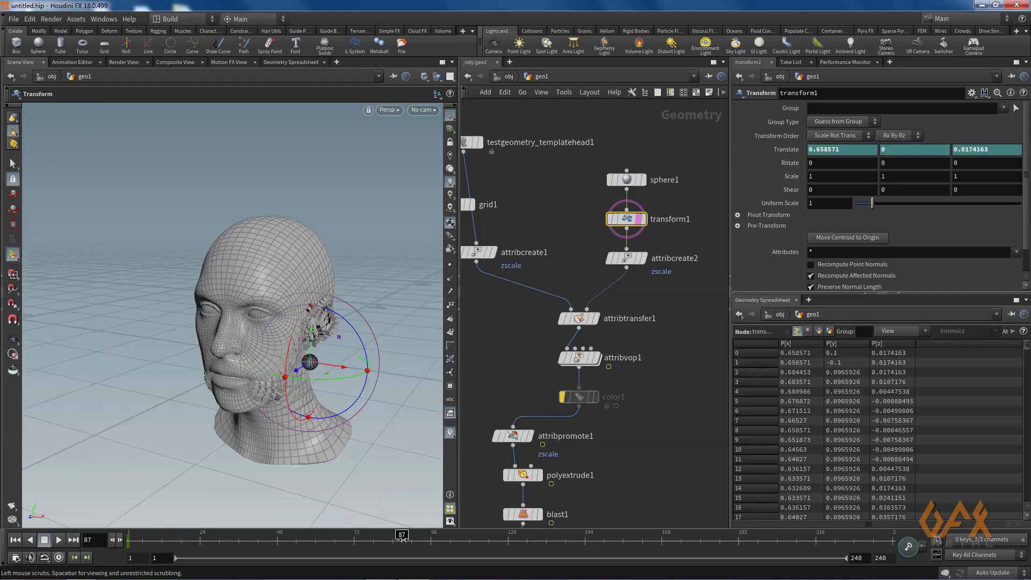
{"action": "left_click_drag", "start_coordinate": [343, 370], "coordinate": [121, 380]}
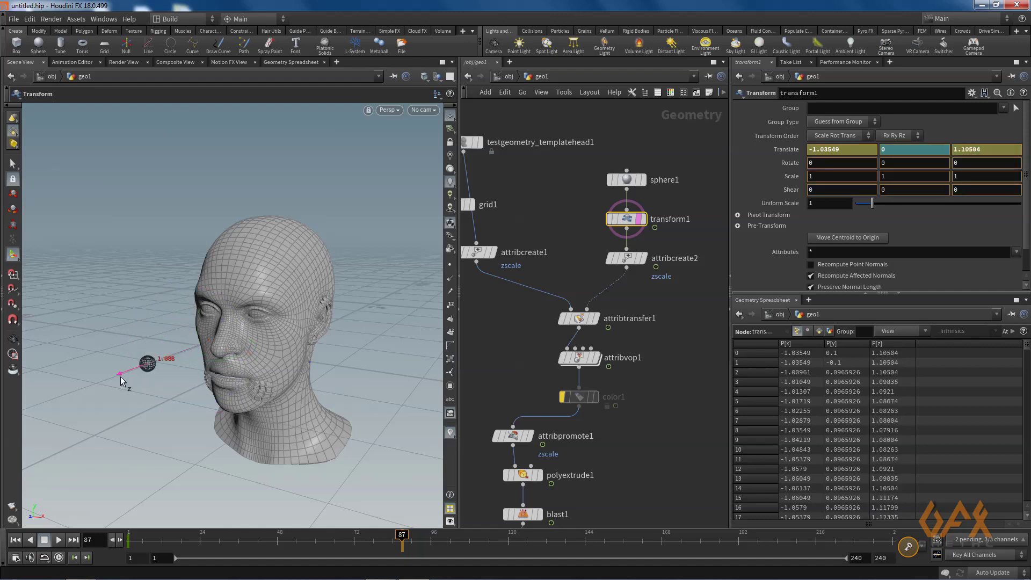
{"action": "left_click", "coordinate": [783, 151], "text": "alt"}
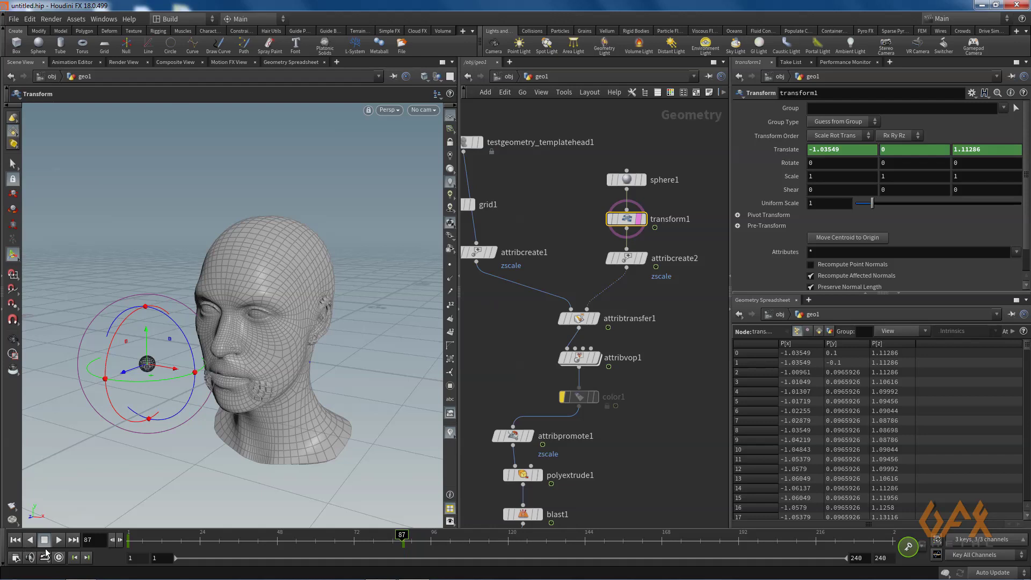
{"action": "left_click", "coordinate": [138, 535]}
{"action": "left_click_drag", "start_coordinate": [145, 535], "coordinate": [395, 532]}
Step: Set polyextrude2's distance to -0.02 and check the thinner shell on the head
{"action": "middle_click_drag", "start_coordinate": [522, 459], "coordinate": [612, 360]}
{"action": "scroll", "coordinate": [578, 412], "scroll_direction": "up", "scroll_amount": 2}
{"action": "middle_click_drag", "start_coordinate": [543, 356], "coordinate": [520, 271]}
{"action": "left_click", "coordinate": [599, 392]}
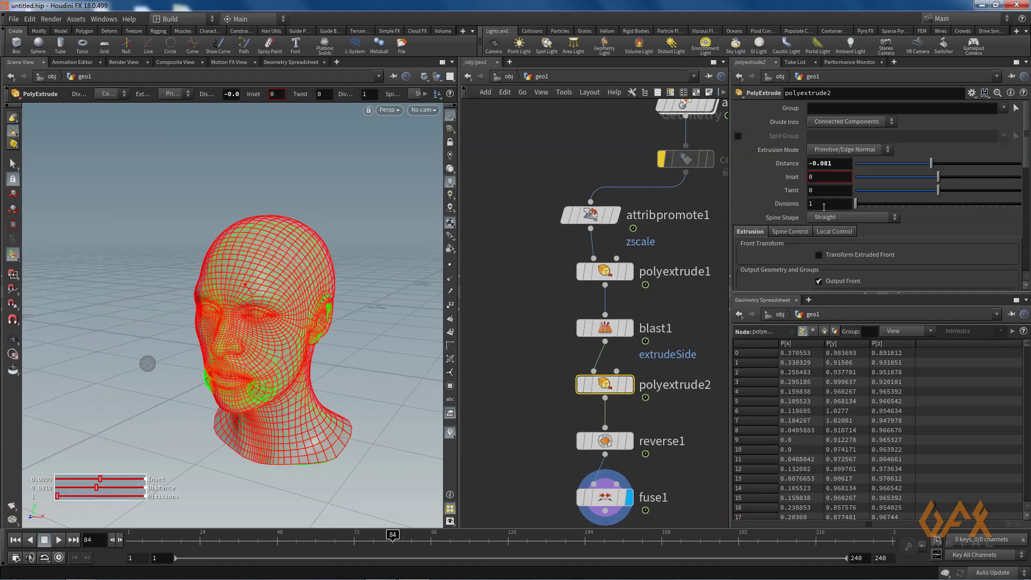
{"action": "left_click", "coordinate": [836, 167]}
{"action": "type", "text": "-0.02"}
{"action": "key", "text": "Return"}
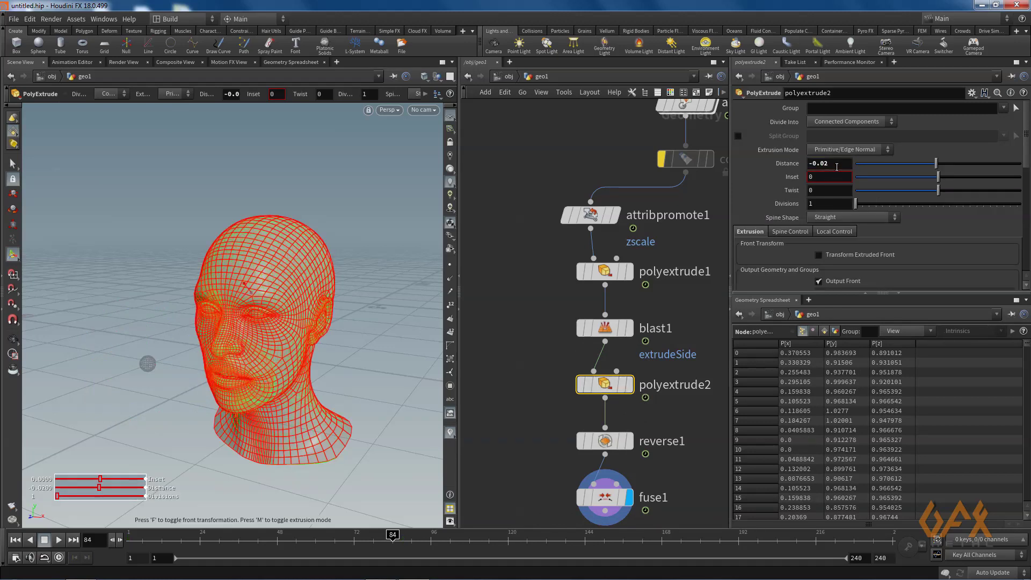
{"action": "key", "text": "Escape"}
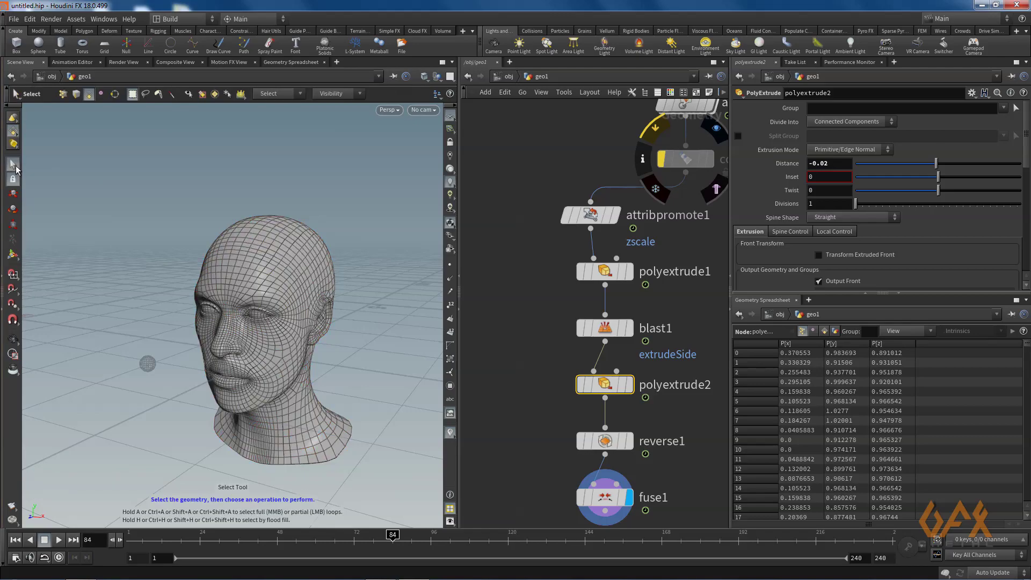
{"action": "left_click_drag", "start_coordinate": [123, 261], "coordinate": [164, 261]}
{"action": "left_click_drag", "start_coordinate": [163, 300], "coordinate": [160, 263]}
{"action": "key", "text": "s"}
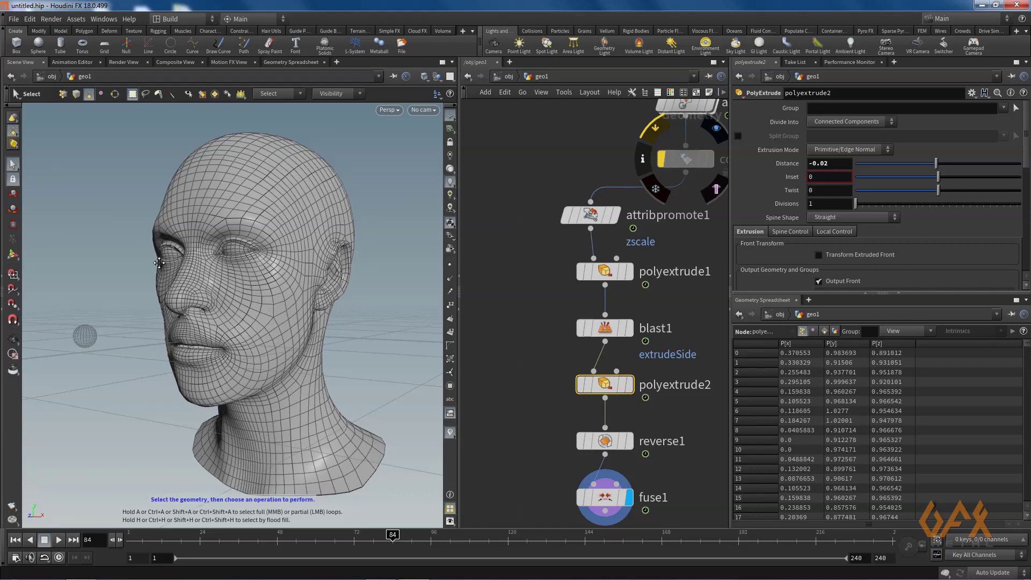